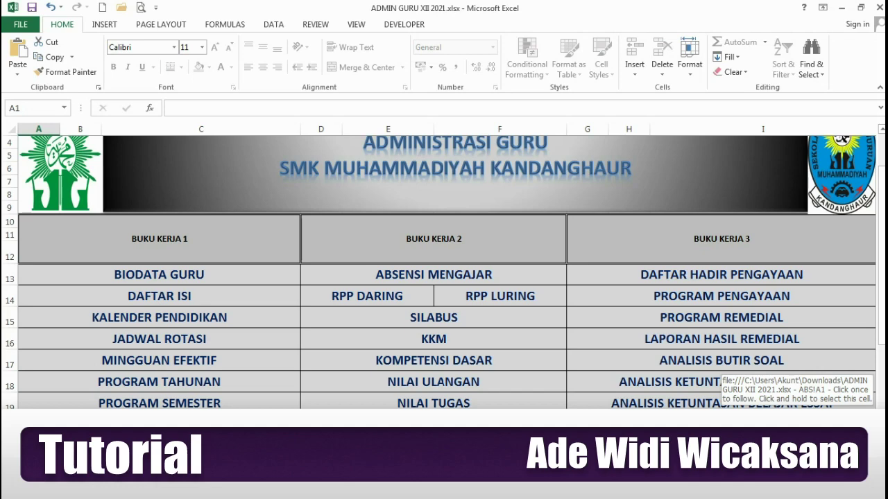
Open the ANALISIS BUTIR SOAL sheet from the home page and examine its column headers from BA to n.
click(721, 360)
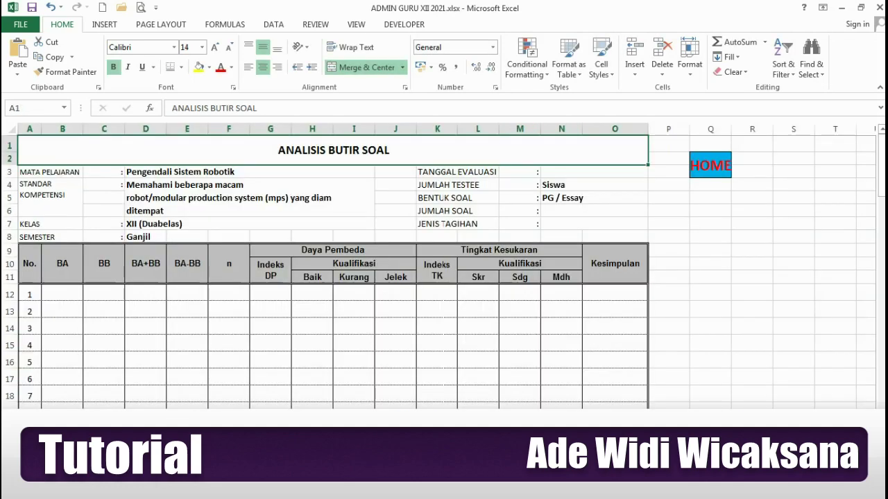
click(62, 294)
click(29, 264)
click(62, 294)
click(62, 264)
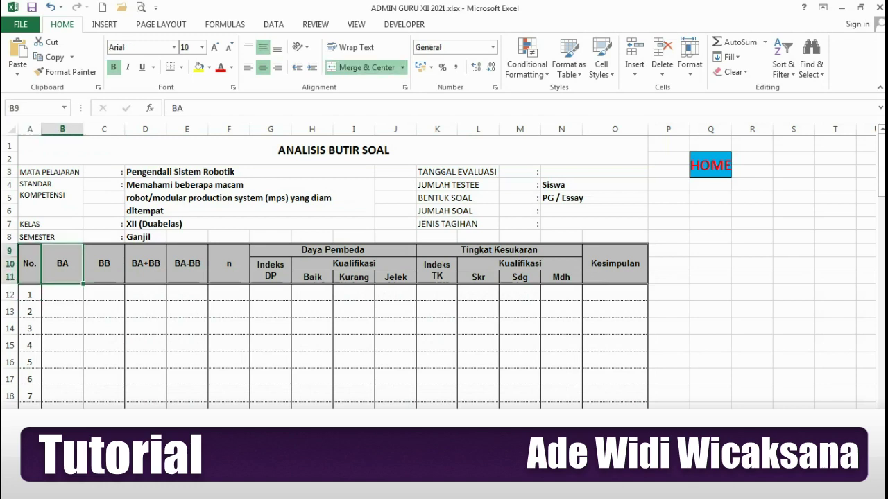
click(104, 264)
click(145, 264)
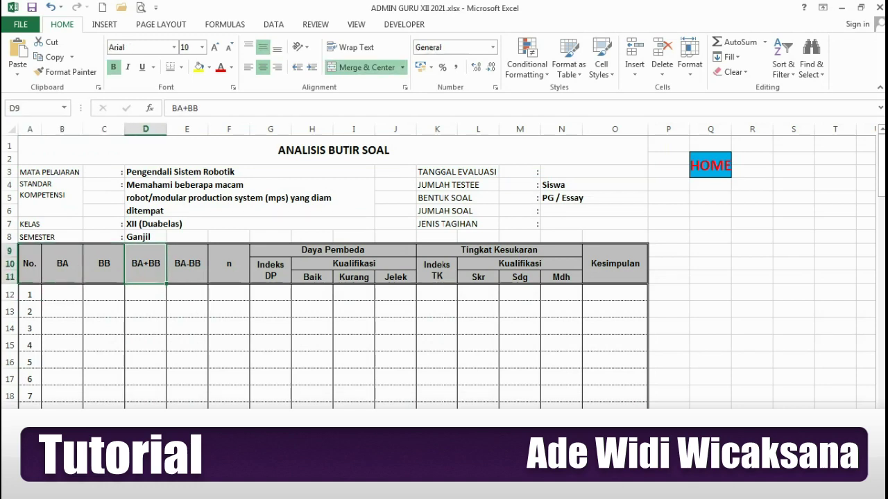
click(187, 265)
click(229, 264)
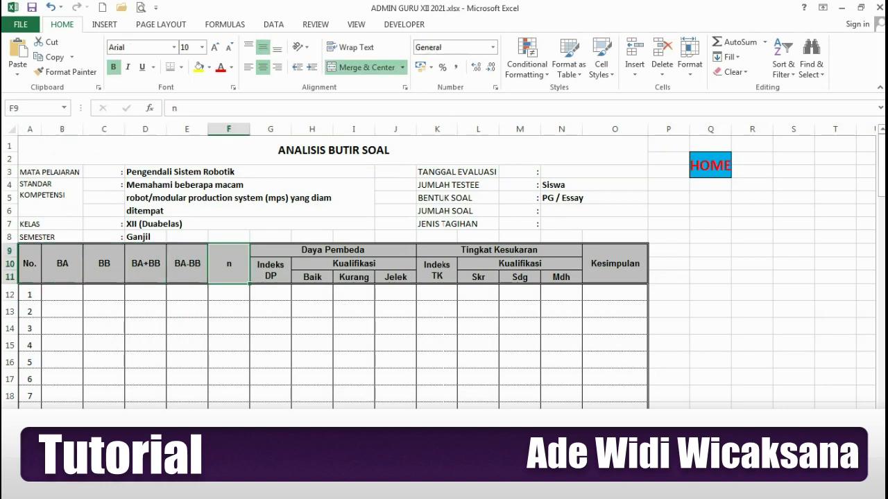
Examine the Daya Pembeda and Tingkat Kesukaran headers with their index and Kualifikasi subcolumns.
click(271, 270)
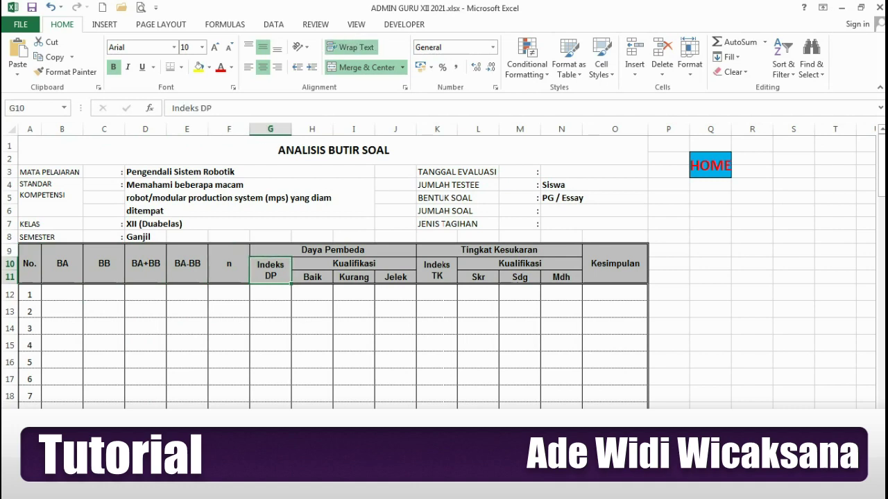
click(333, 250)
click(313, 278)
click(333, 250)
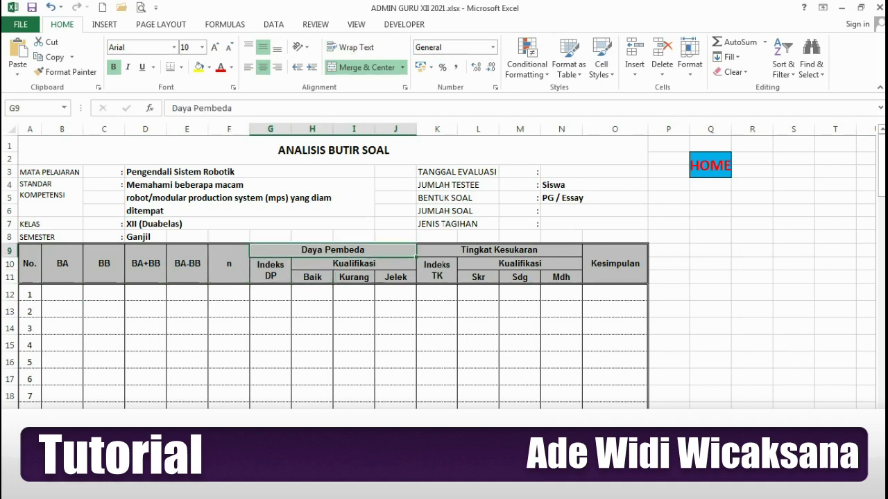
click(395, 278)
click(437, 270)
click(499, 251)
click(437, 271)
click(499, 250)
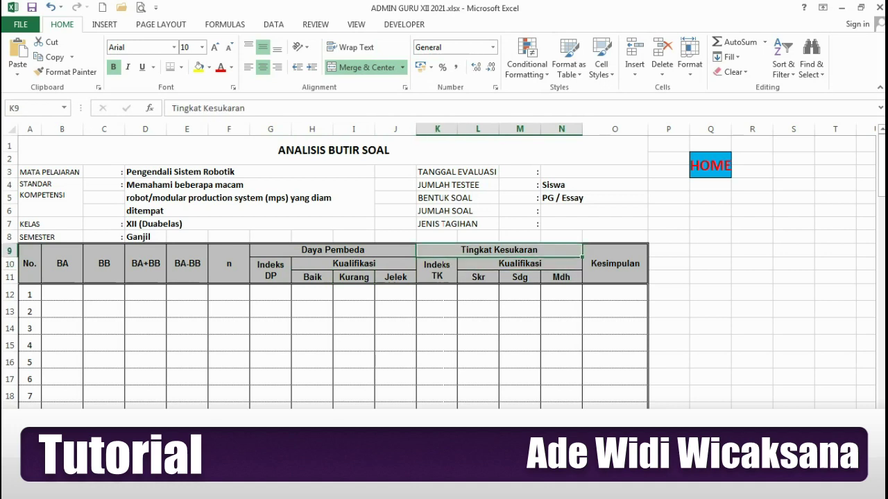
click(561, 277)
click(478, 277)
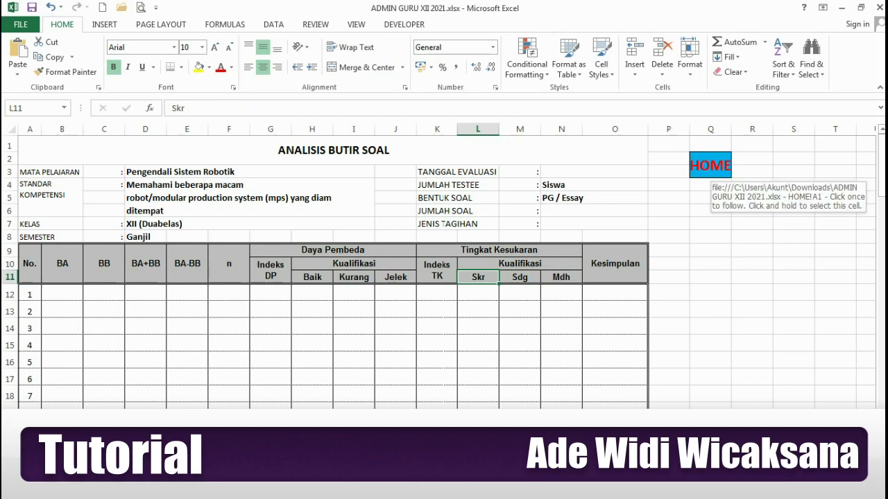
Return to the home page, open the ANALISIS KETUNTASAN BELAJAR PILIHAN GANDA sheet and look through its student rows.
click(709, 167)
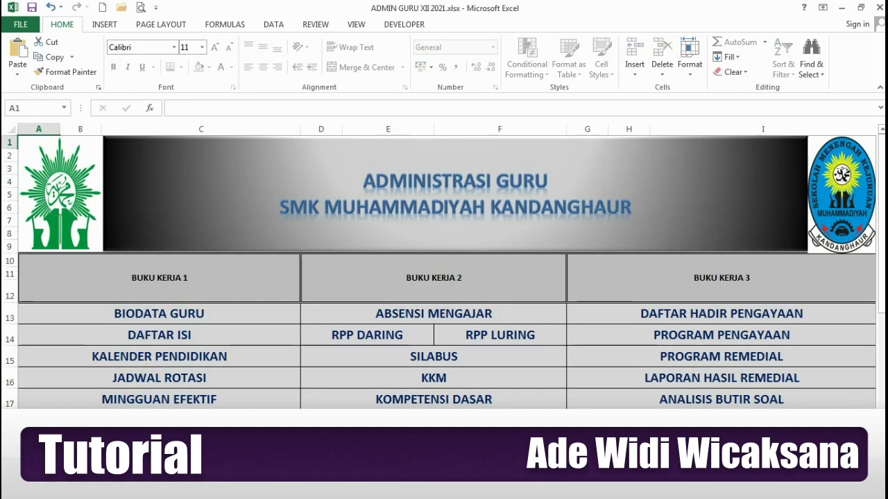
click(722, 421)
scroll(444, 271, down, 2)
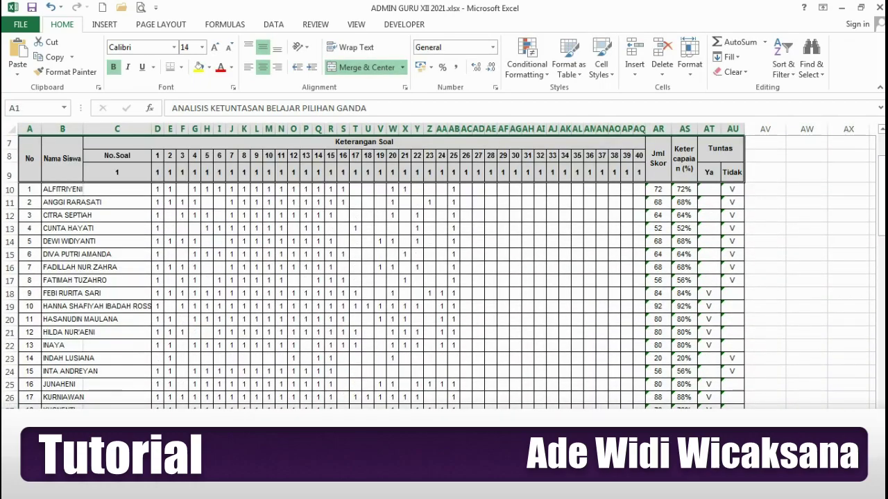
scroll(443, 270, down, 6)
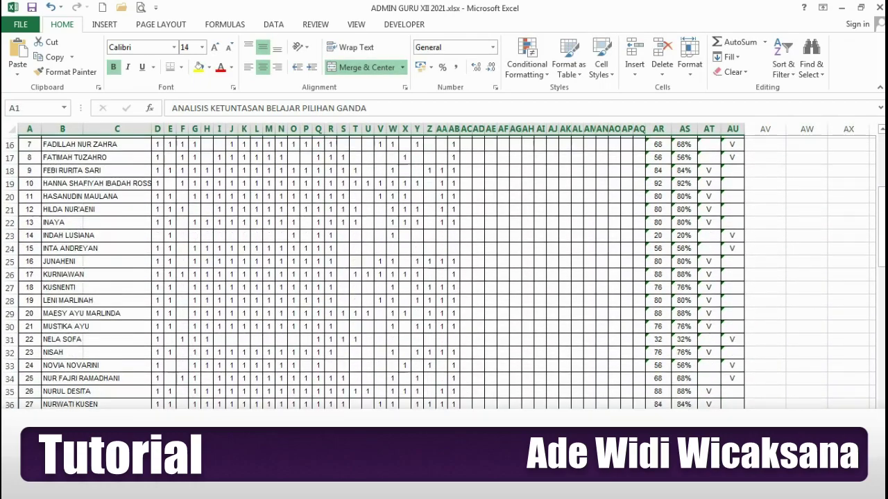
scroll(444, 270, down, 3)
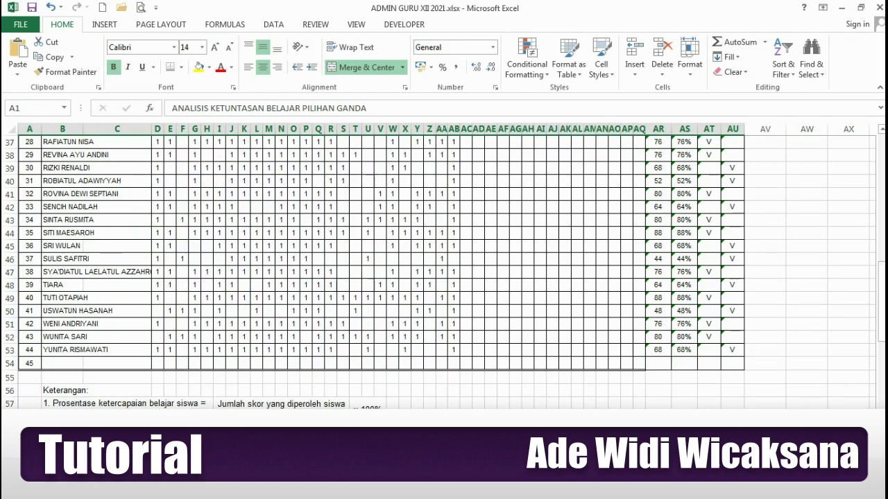
scroll(444, 270, up, 12)
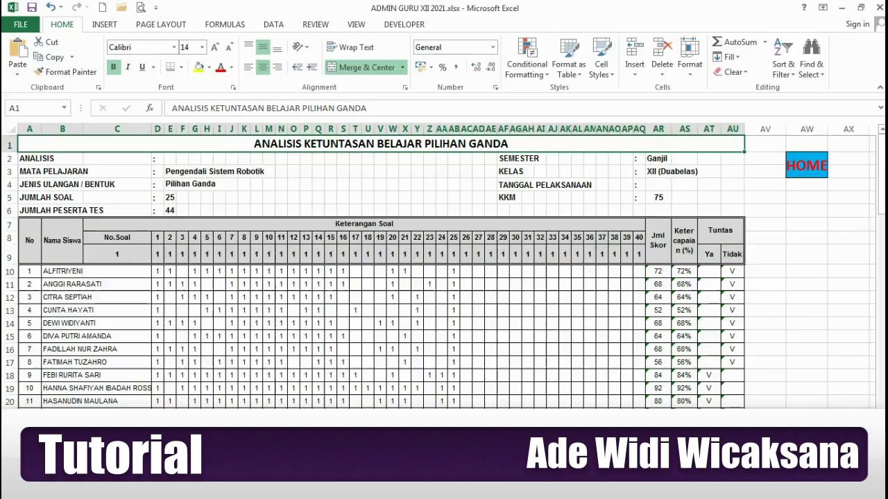
Enable Show sheet tabs in the advanced display options for this workbook.
click(20, 24)
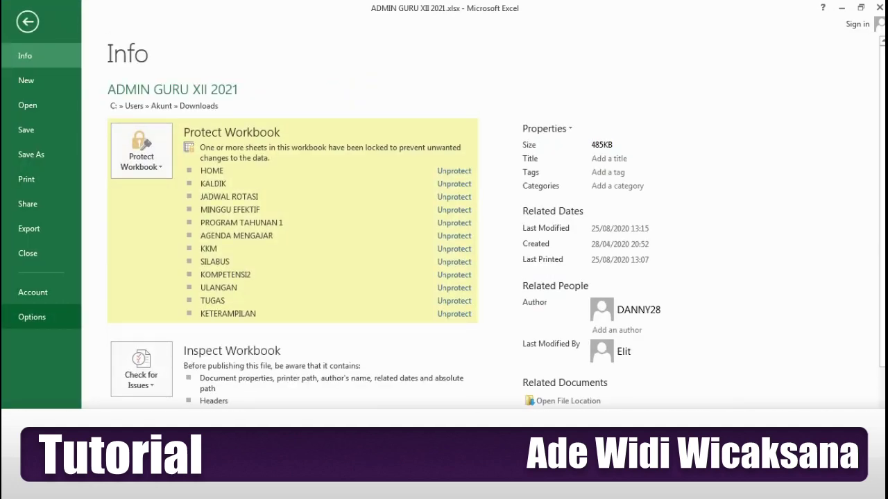
click(32, 317)
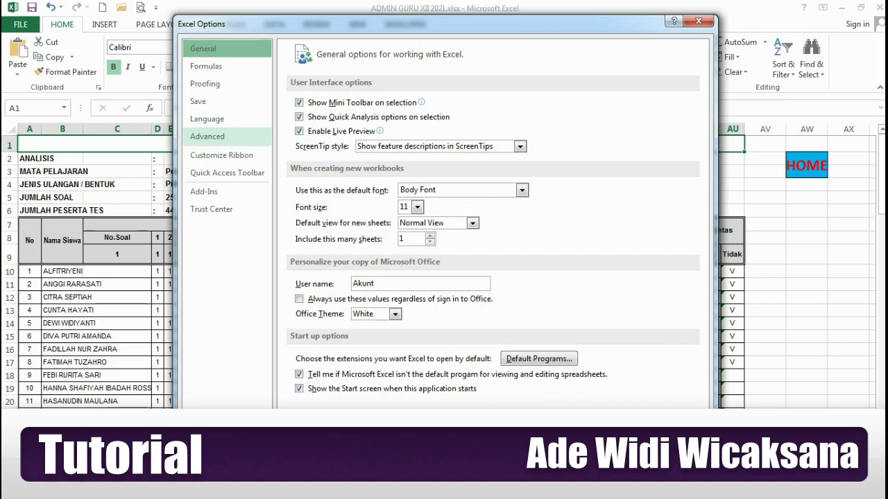
click(207, 136)
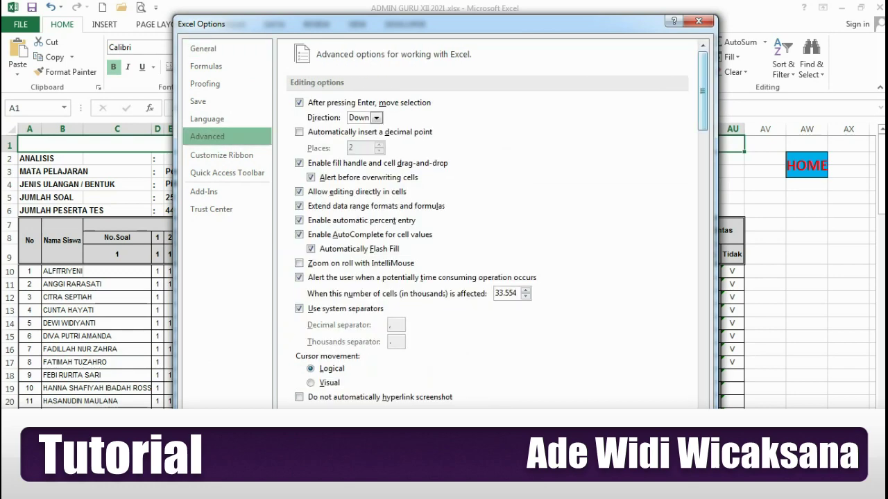
scroll(703, 104, down, 2)
scroll(703, 118, down, 3)
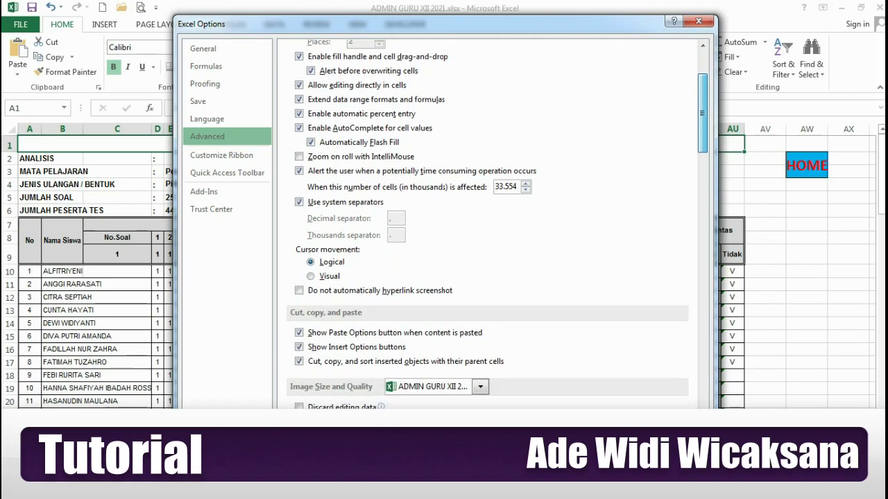
scroll(497, 224, down, 6)
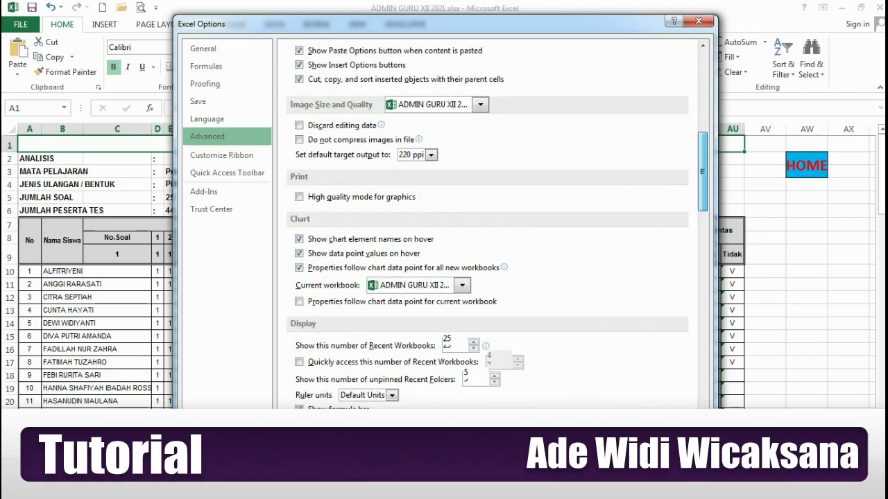
scroll(497, 224, down, 4)
scroll(497, 224, down, 6)
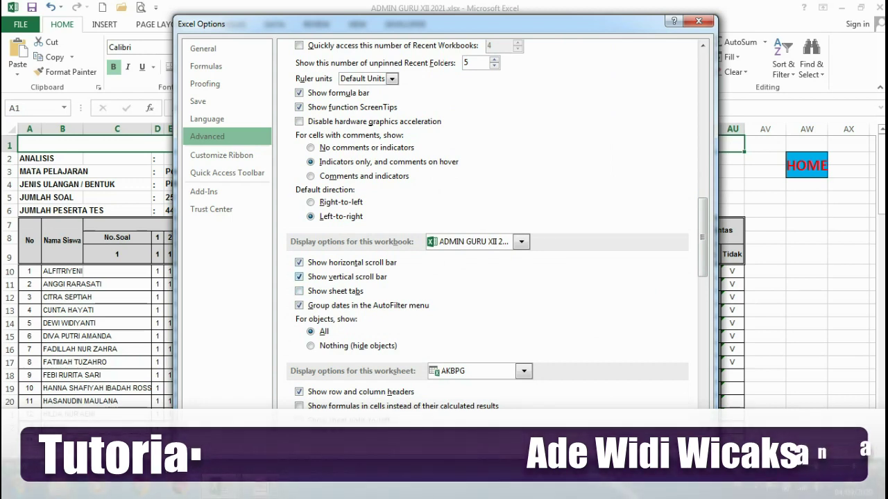
click(298, 291)
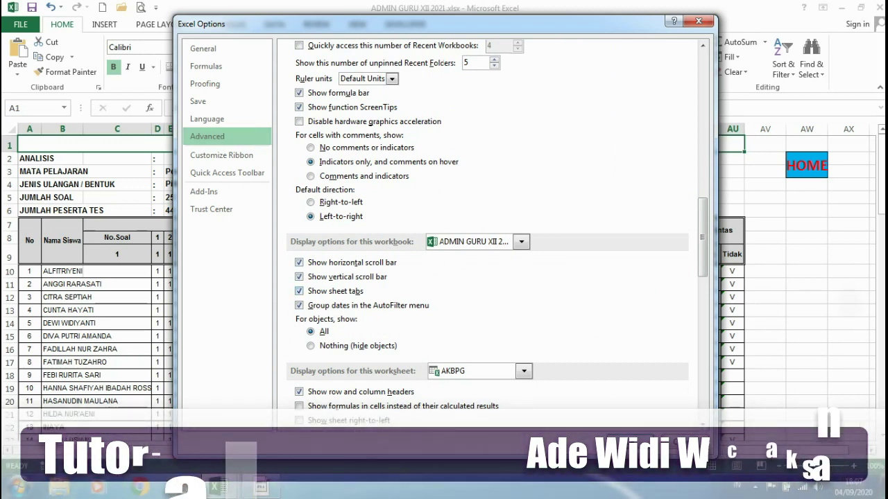
key(Return)
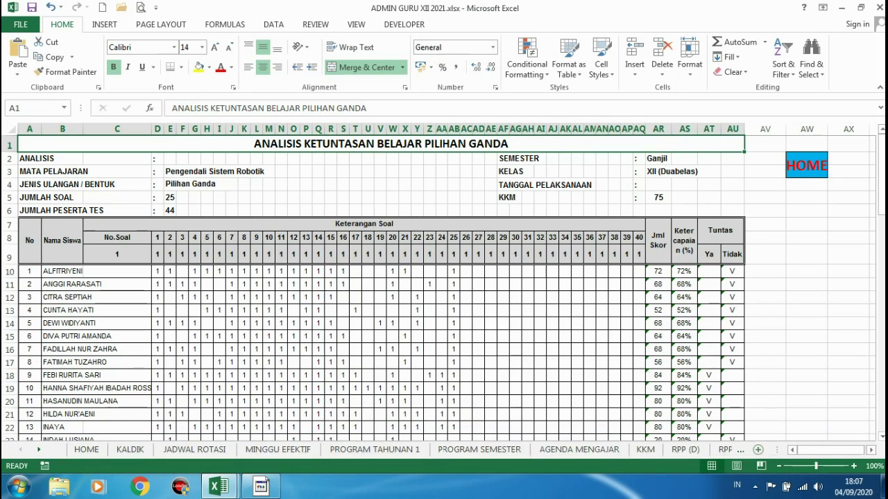
Create a copy of the AKBPG sheet in the same workbook, placed before the ABS sheet.
click(39, 450)
click(39, 450)
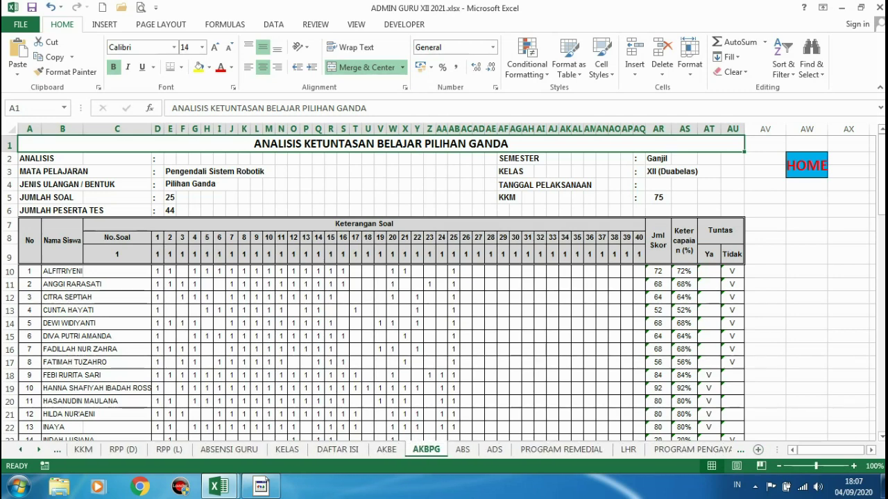
right_click(430, 449)
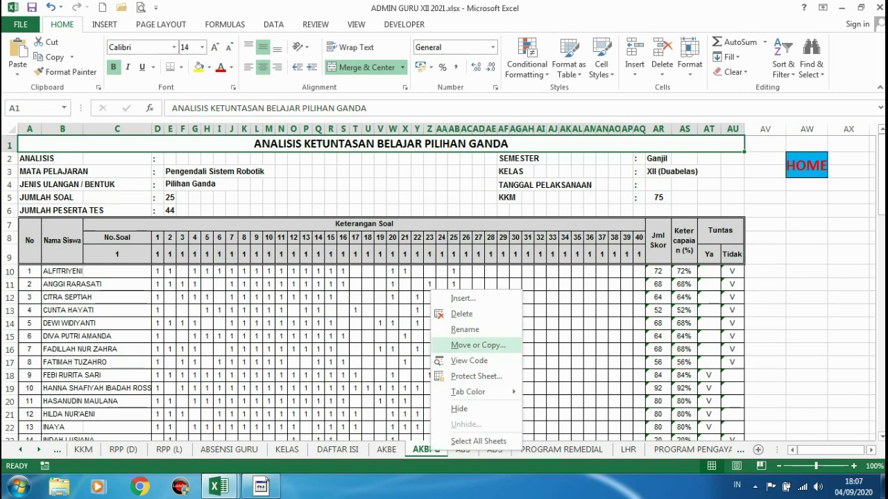
click(477, 345)
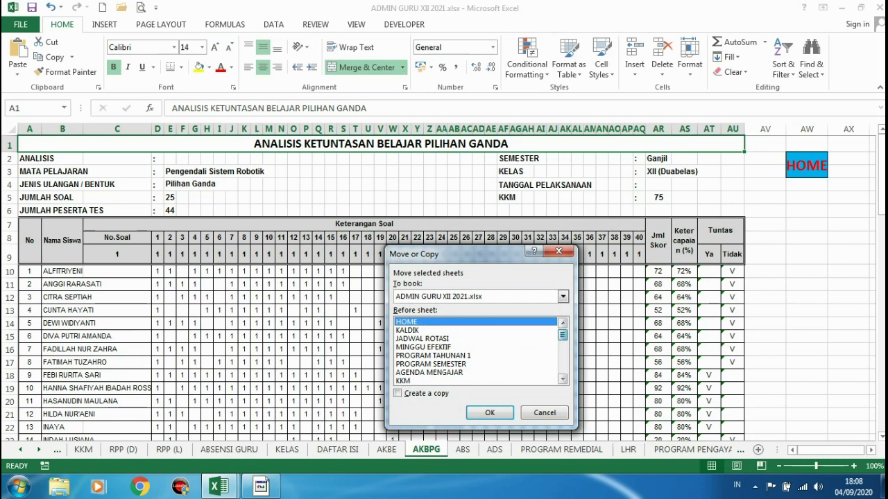
scroll(476, 351, down, 10)
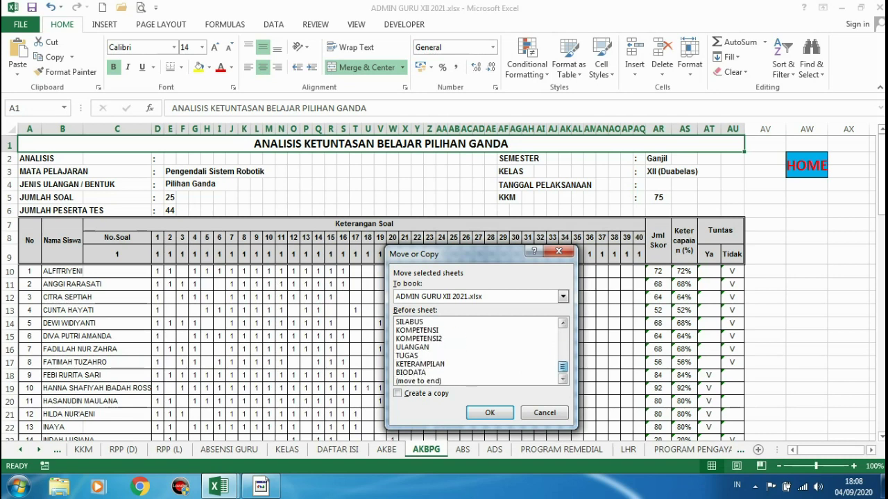
scroll(476, 351, up, 5)
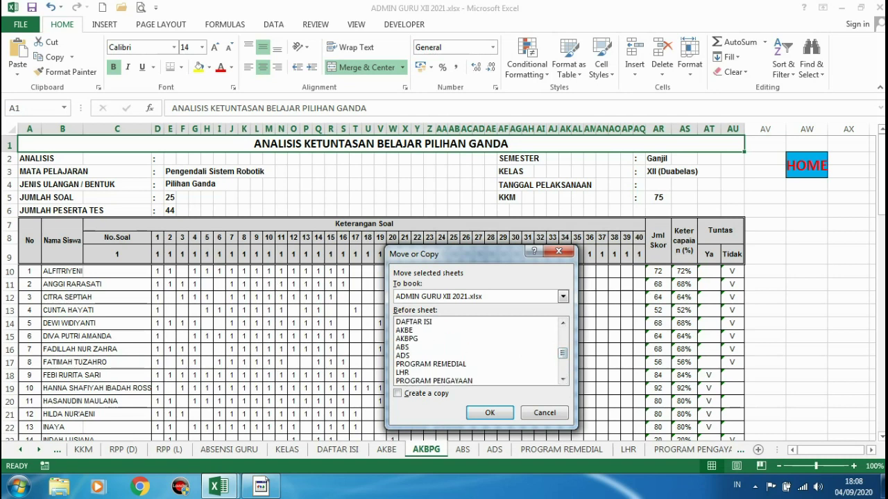
click(404, 347)
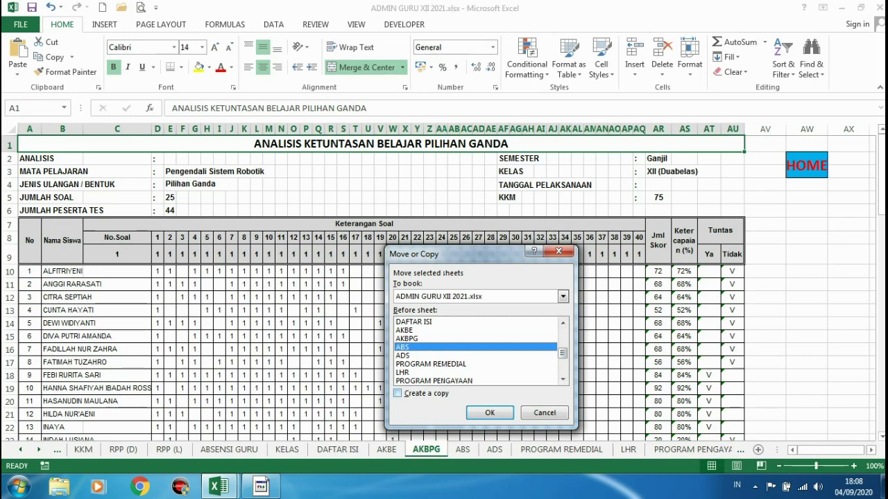
click(398, 393)
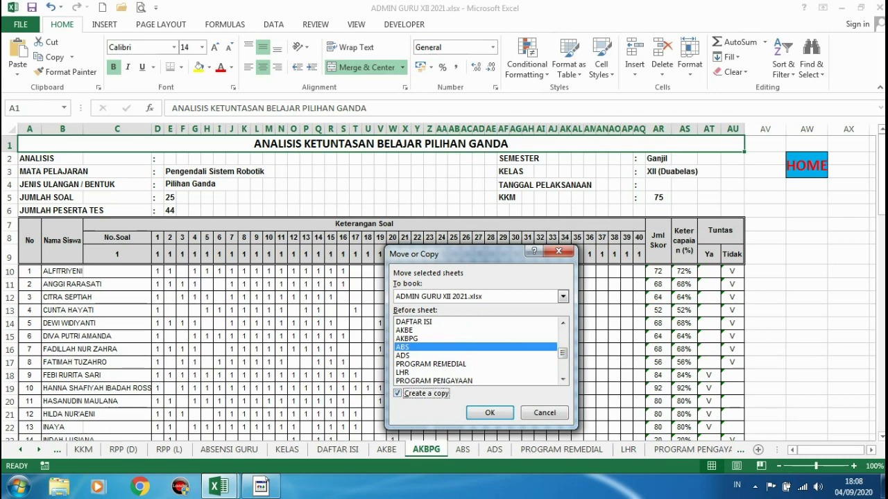
click(490, 412)
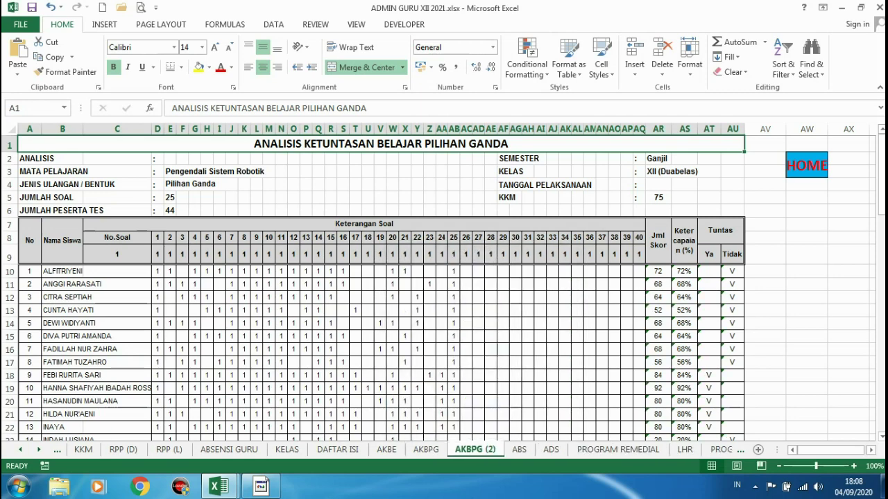
On the AKBPG (2) sheet, custom sort the student data B10:AU53 by Column AR values, Largest to Smallest.
click(426, 450)
click(475, 449)
scroll(444, 288, down, 1)
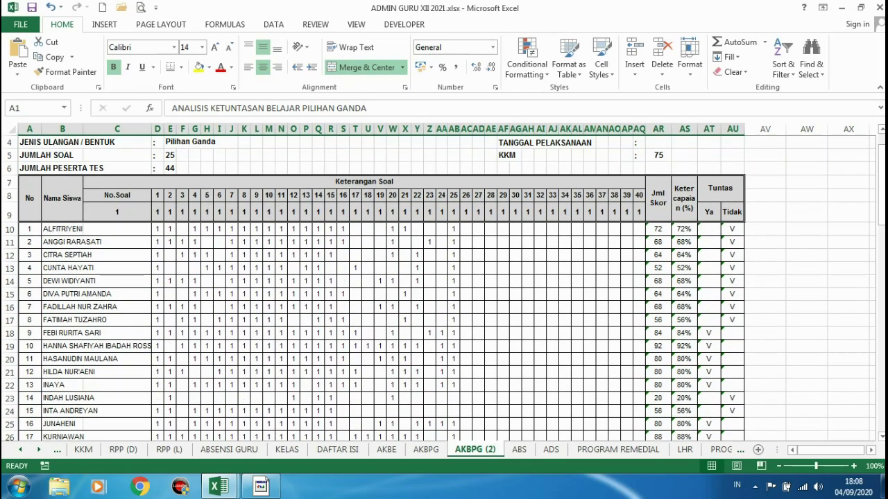
click(63, 229)
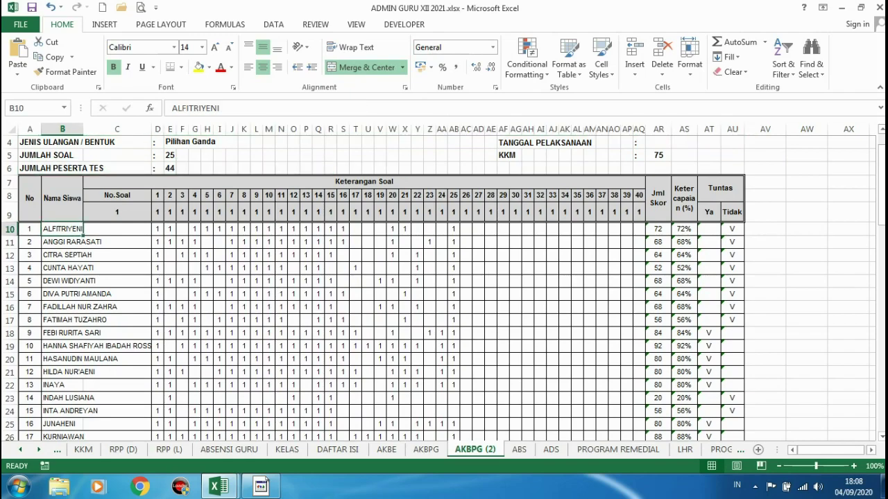
drag(62, 229, 743, 408)
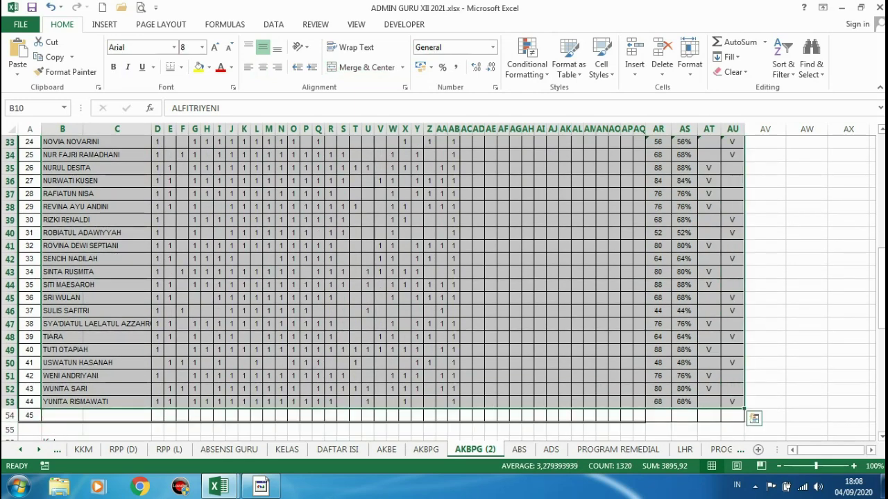
scroll(744, 410, up, 11)
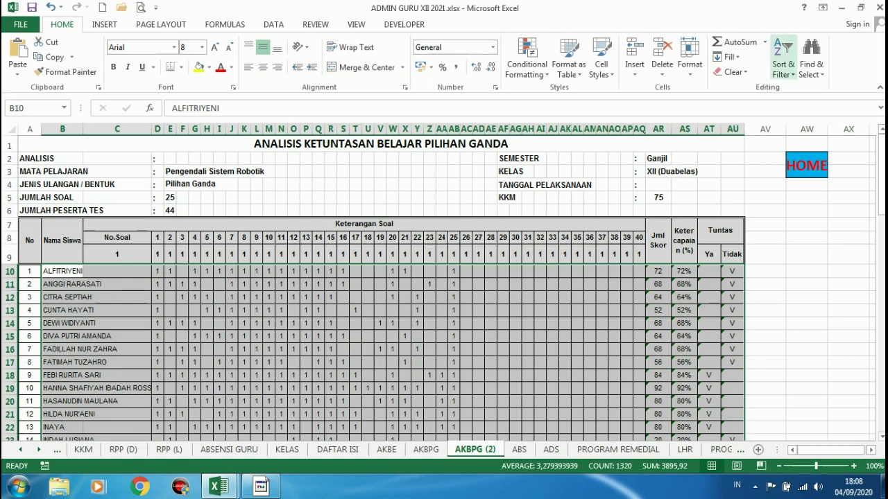
click(783, 64)
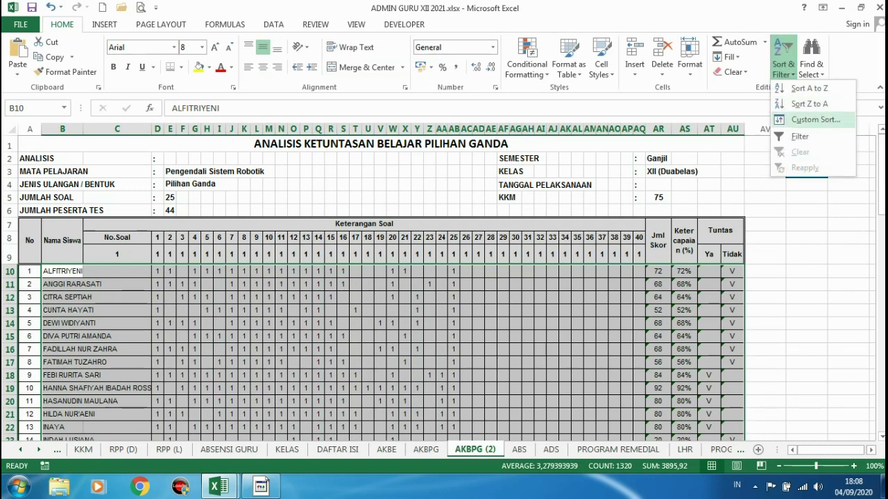
click(815, 119)
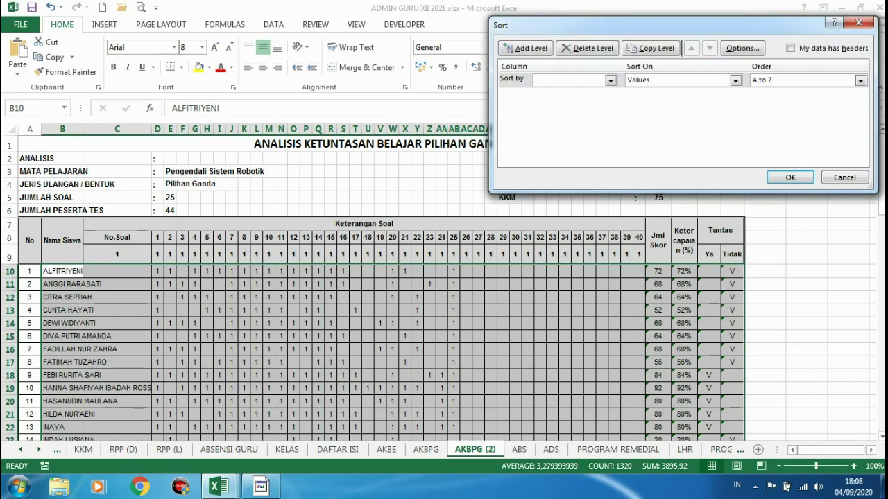
click(610, 80)
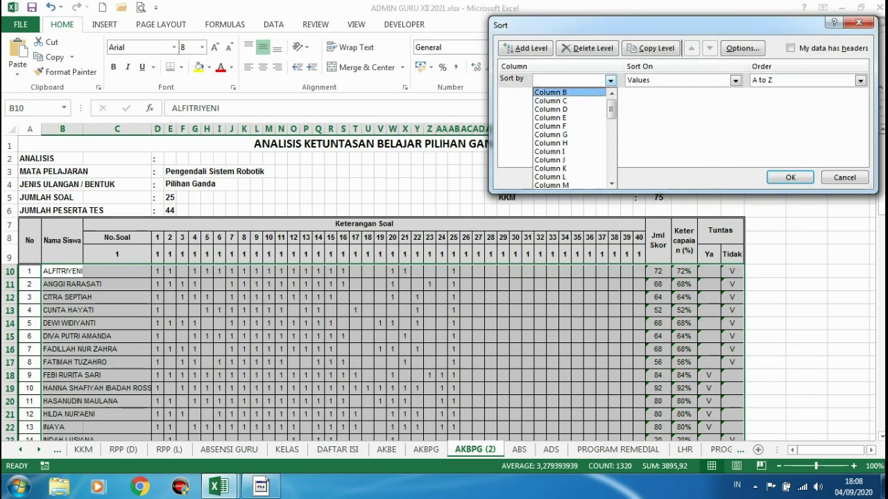
click(659, 142)
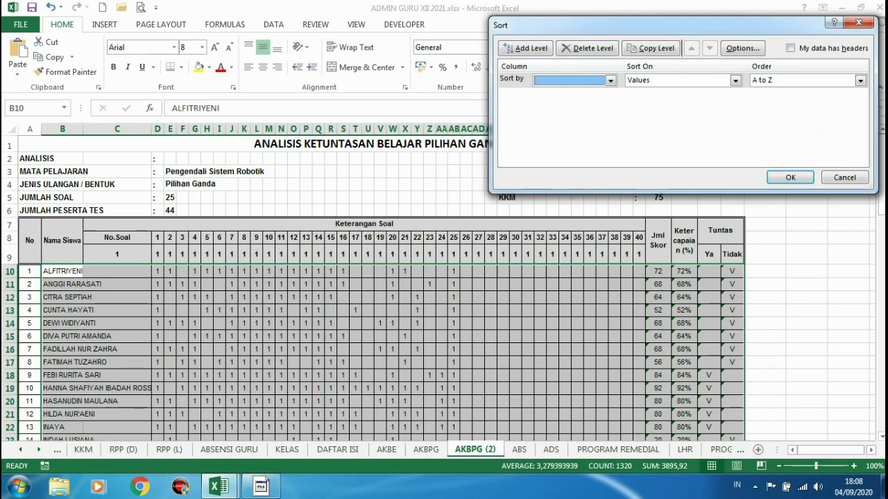
drag(624, 24, 269, 87)
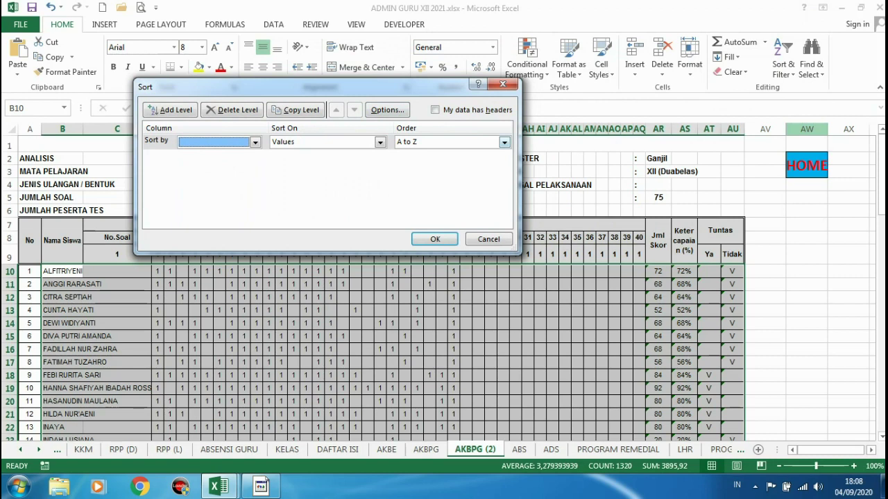
click(255, 142)
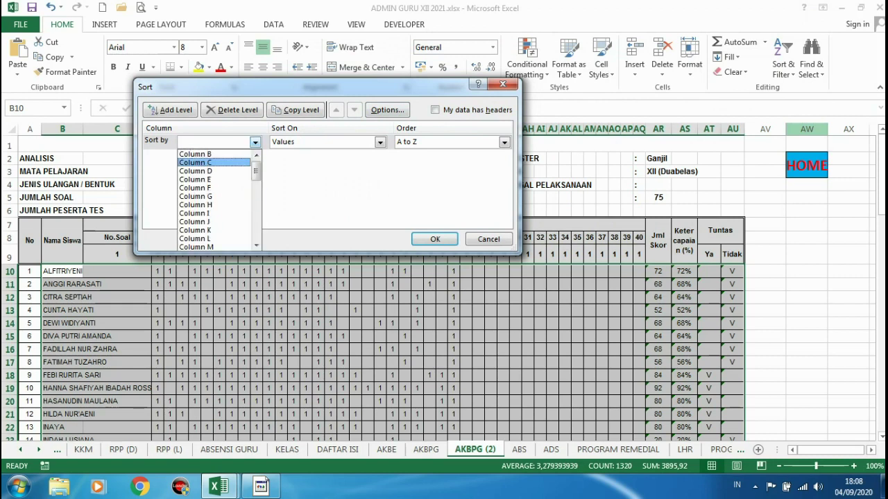
drag(256, 170, 256, 197)
scroll(219, 200, down, 4)
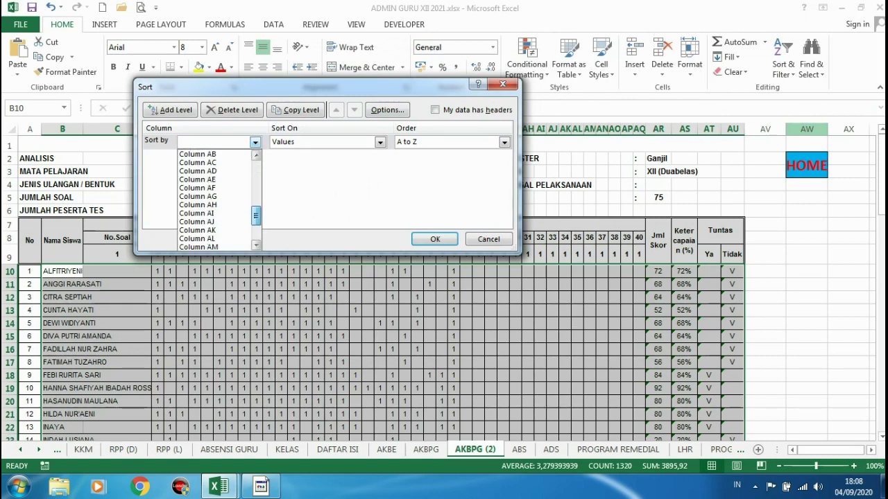
scroll(218, 200, down, 3)
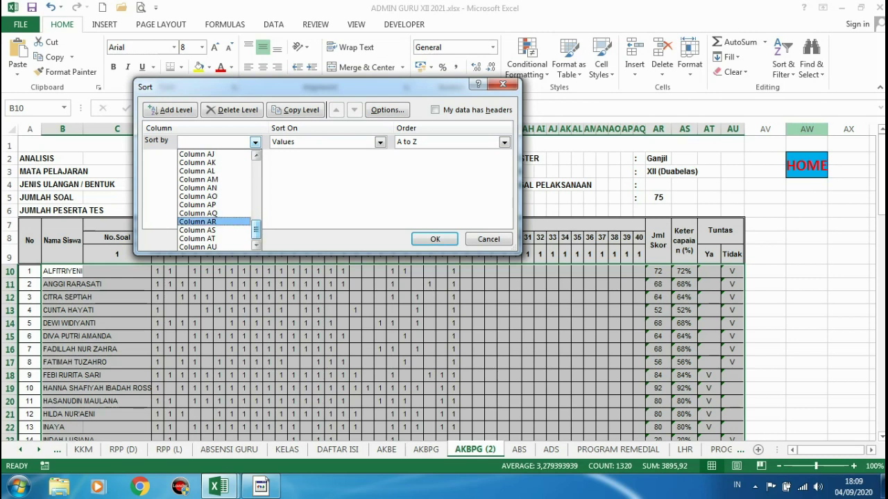
click(208, 222)
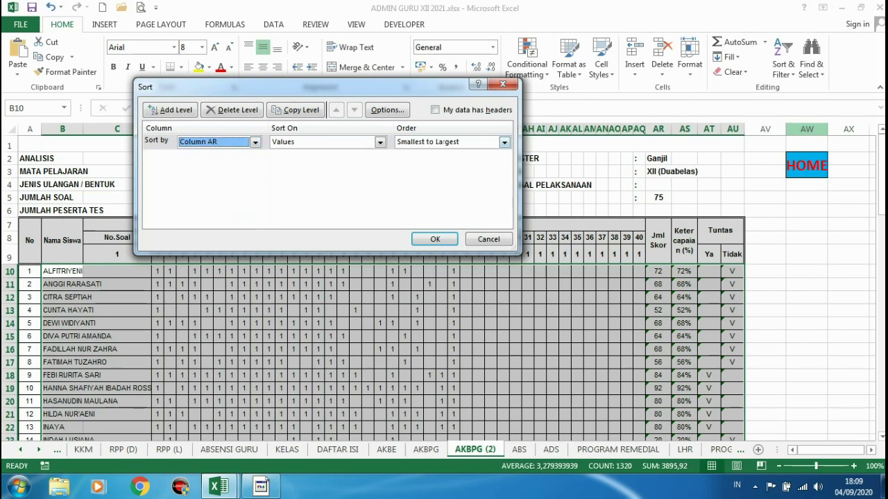
click(505, 142)
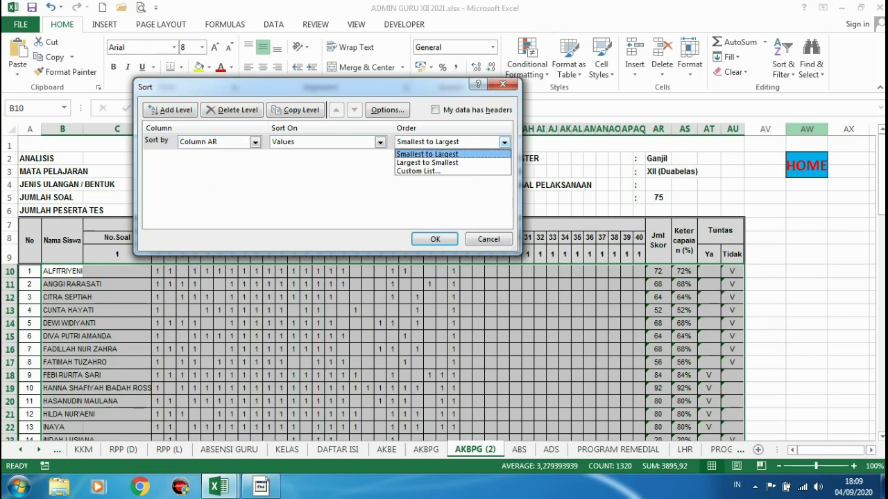
click(430, 162)
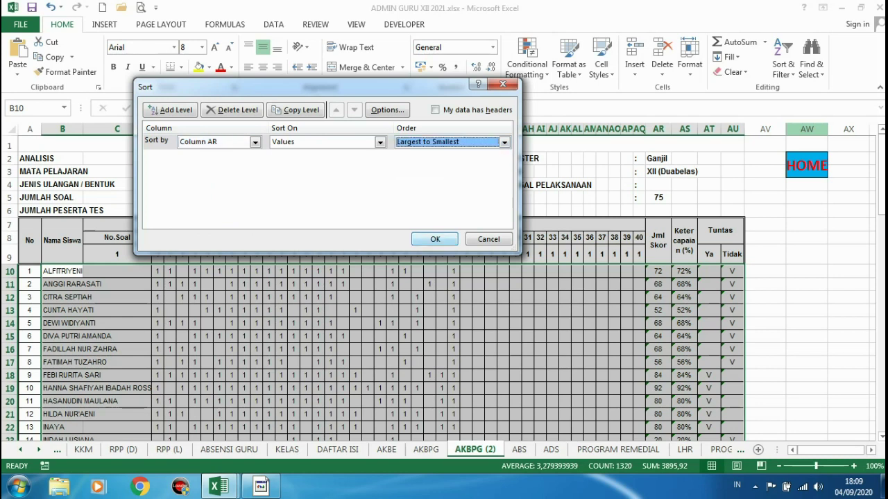
key(Return)
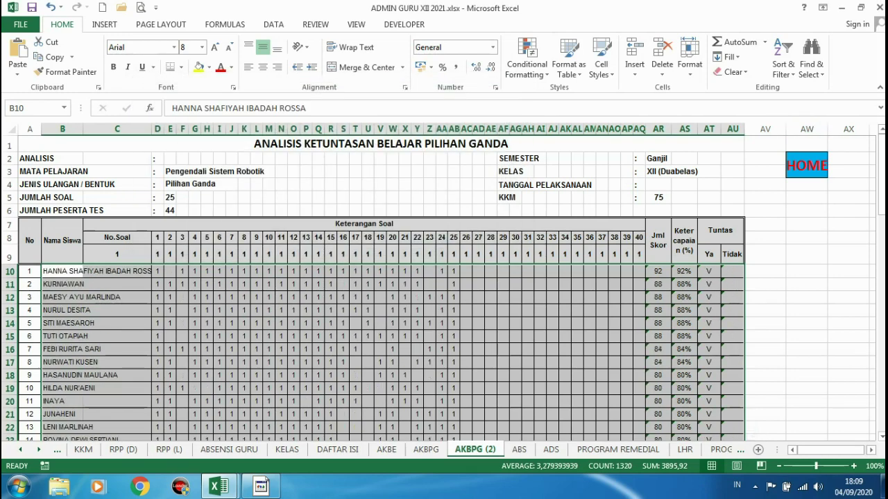
Look through the sorted student rows on the AKBPG (2) sheet, down to the last student and back.
scroll(444, 284, down, 1)
scroll(443, 285, down, 6)
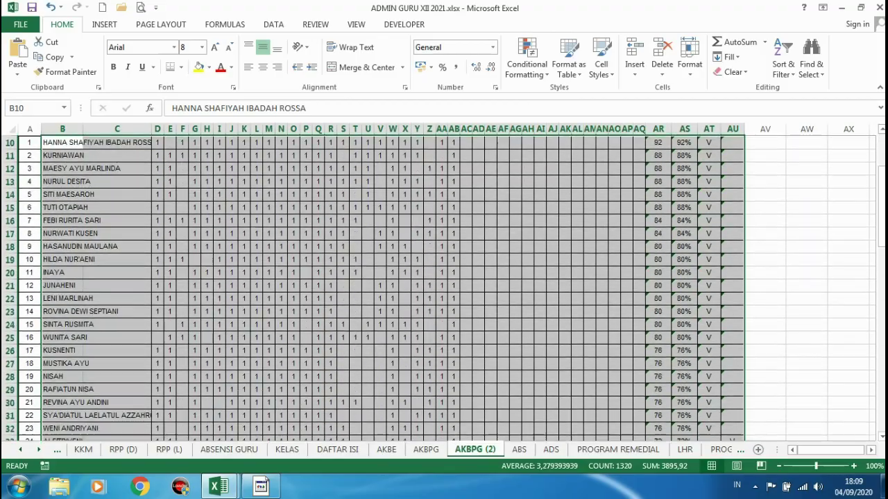
scroll(444, 284, down, 6)
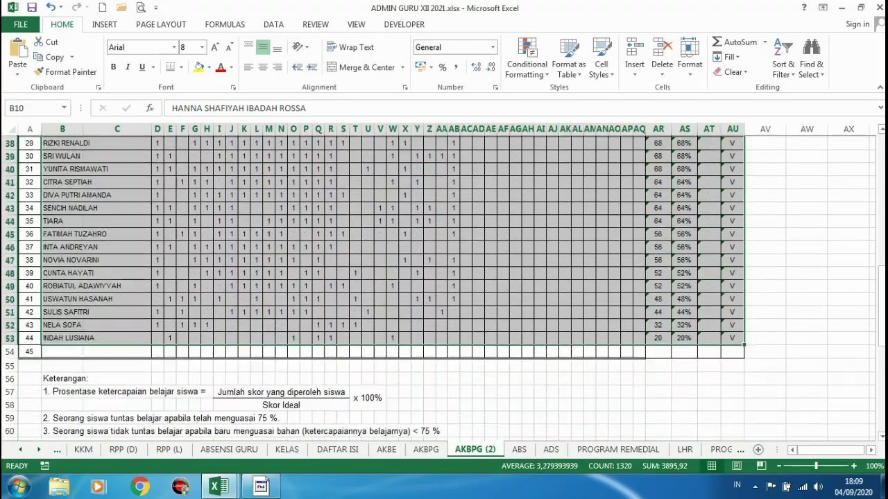
scroll(444, 284, up, 12)
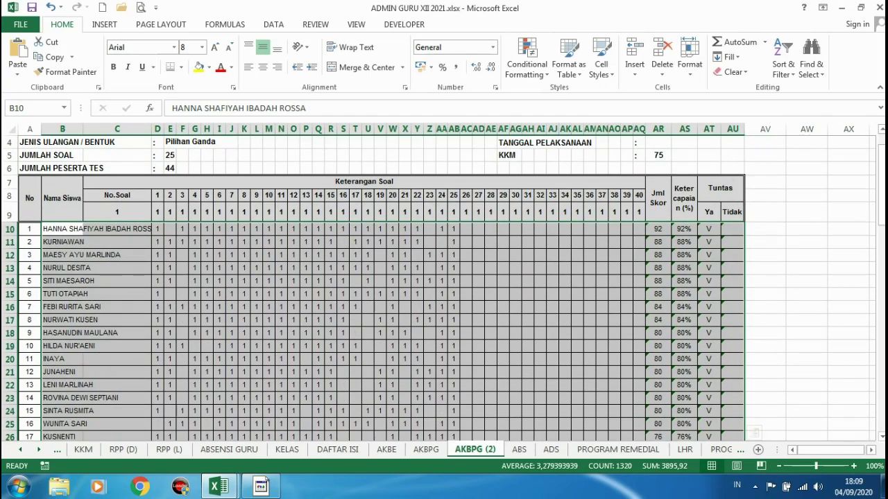
scroll(444, 284, up, 1)
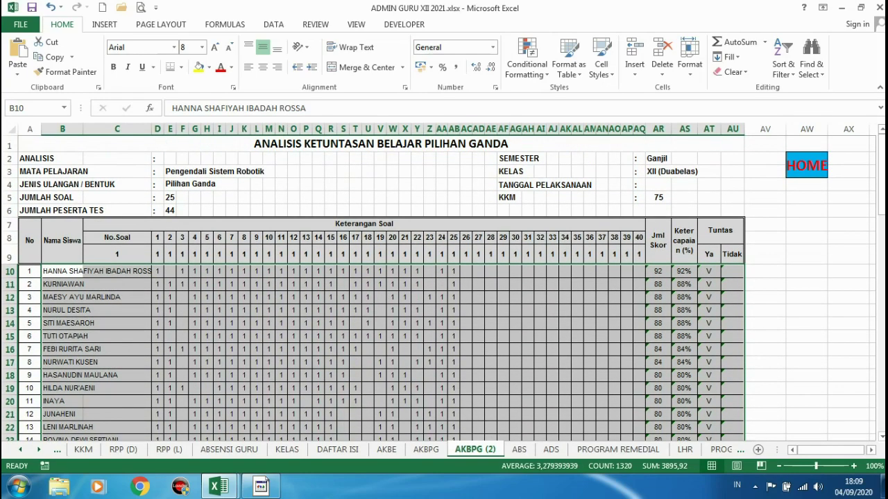
Return to the home page, open the ANALISIS BUTIR SOAL sheet and locate the BA definition below the table.
click(807, 166)
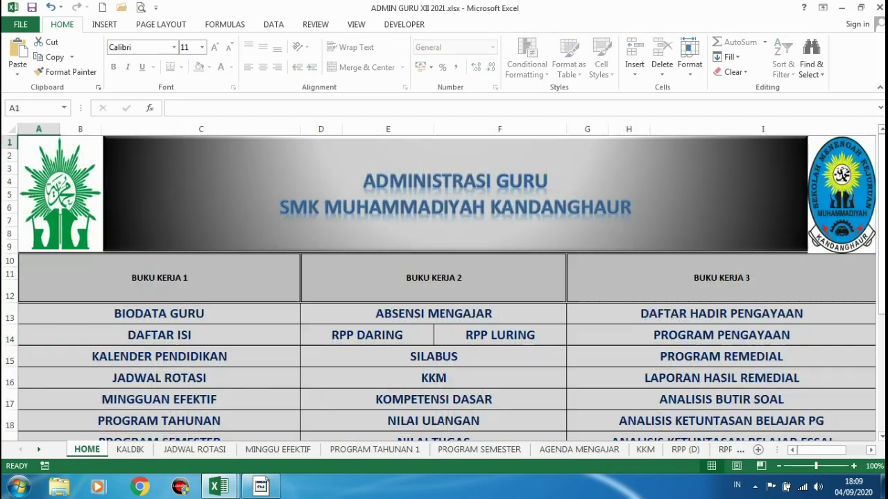
scroll(443, 288, down, 2)
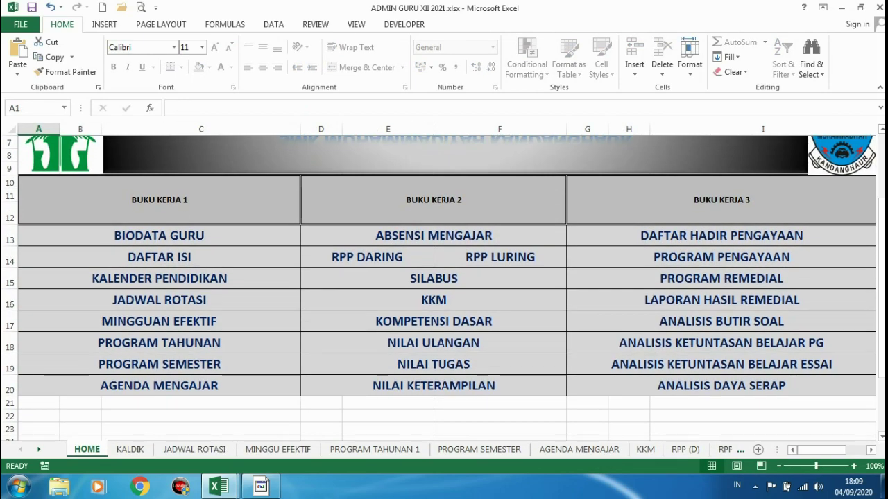
click(721, 321)
click(62, 263)
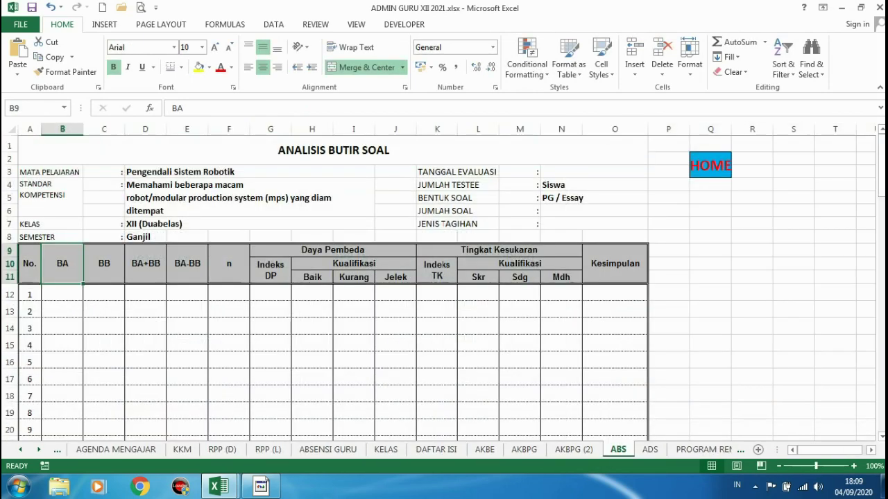
scroll(444, 288, down, 20)
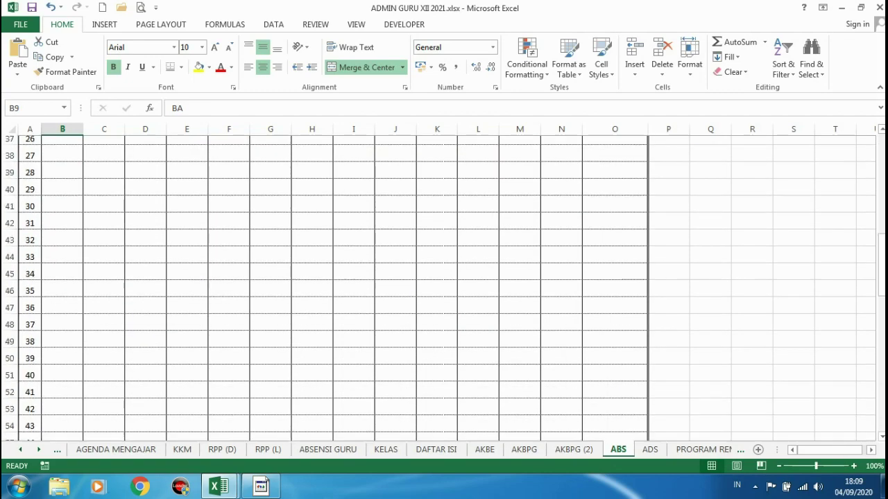
scroll(444, 287, up, 6)
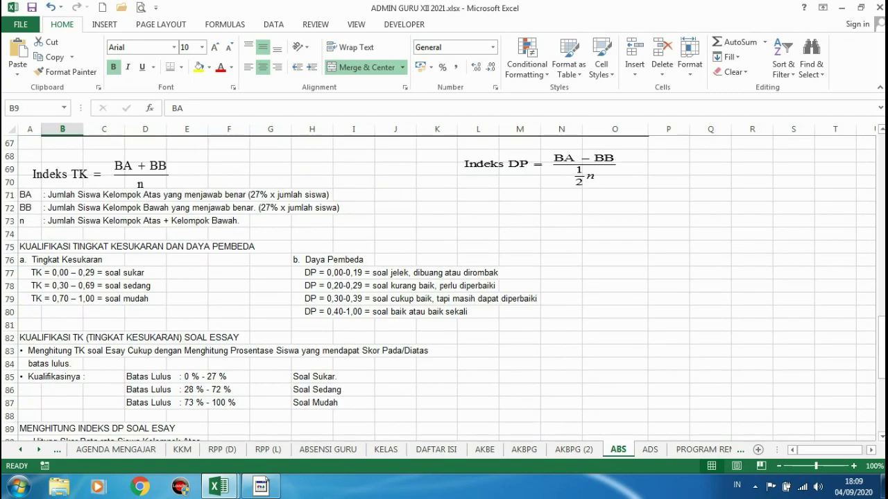
click(30, 195)
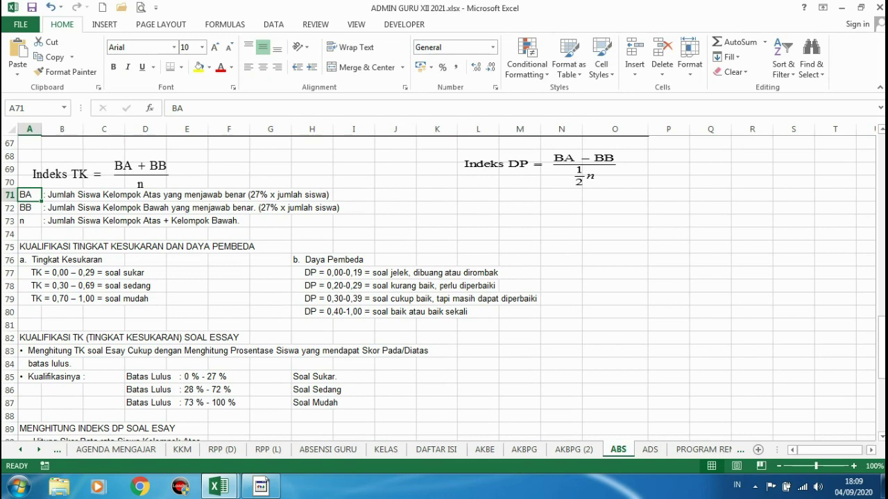
Calculate the group size in cell J71 with =27%*44 and display it without decimals.
click(395, 195)
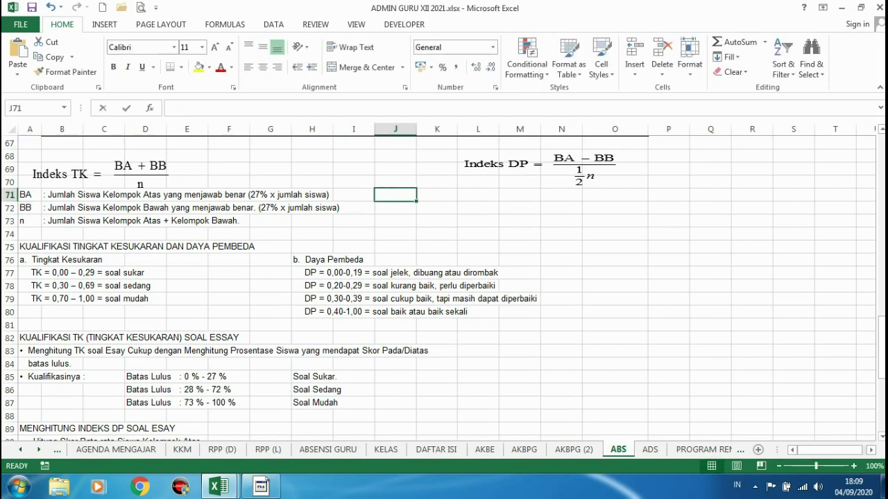
text(=)
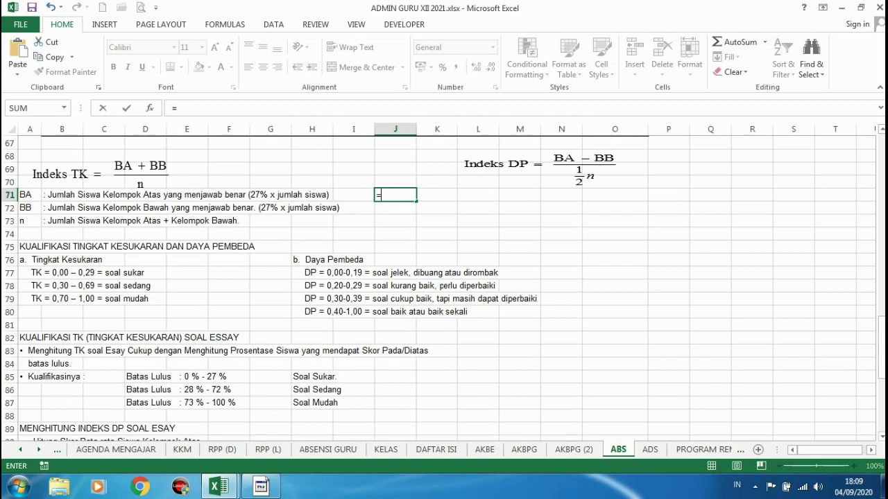
text(27)
text(%*44)
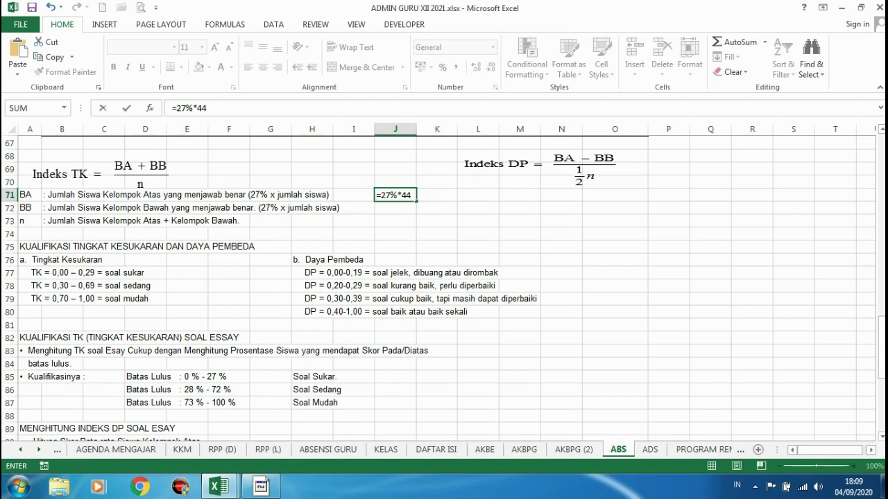
key(Return)
click(395, 195)
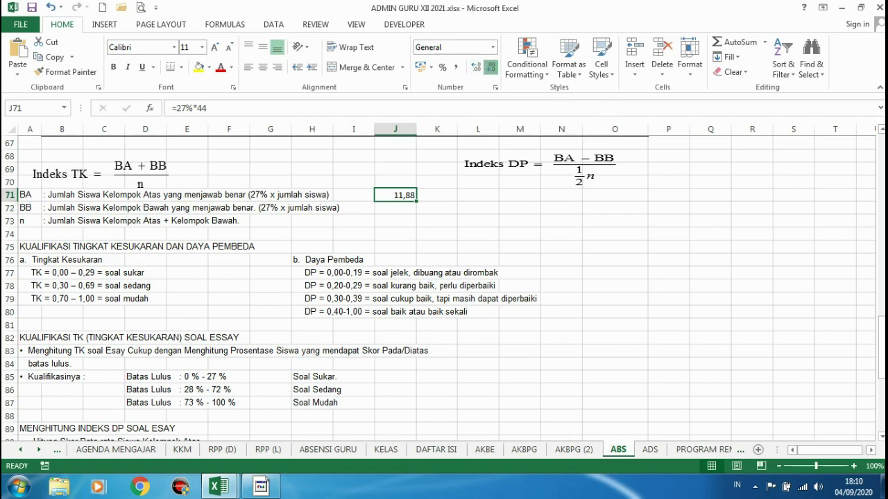
click(491, 68)
click(491, 67)
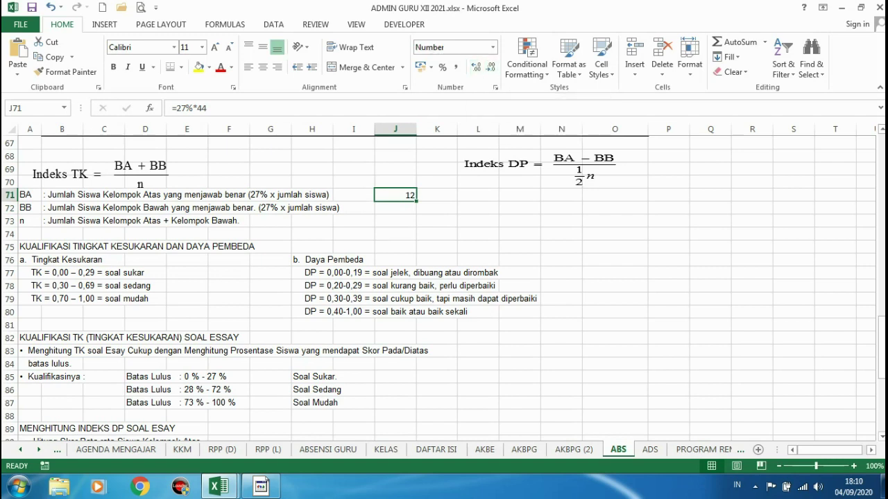
Review the BA and BB definitions in rows 71 and 72 against the group size in J71.
click(30, 194)
click(395, 195)
click(30, 208)
click(30, 195)
click(30, 208)
click(395, 208)
click(395, 195)
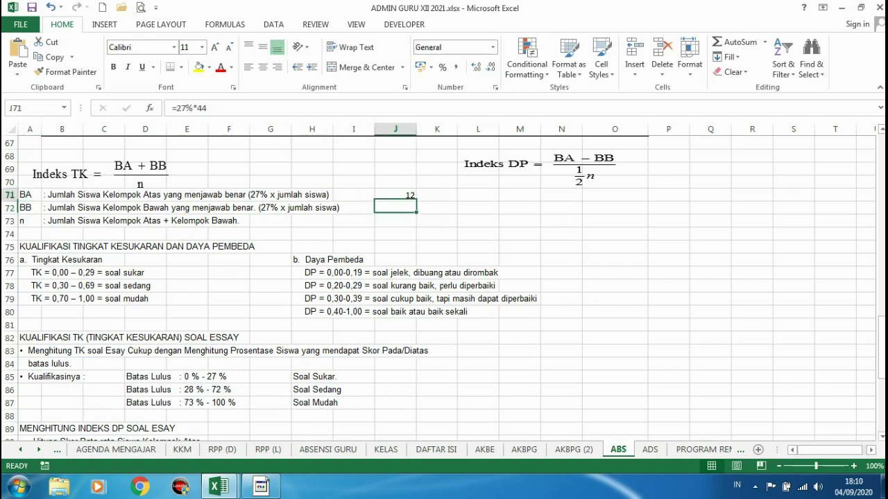
click(396, 195)
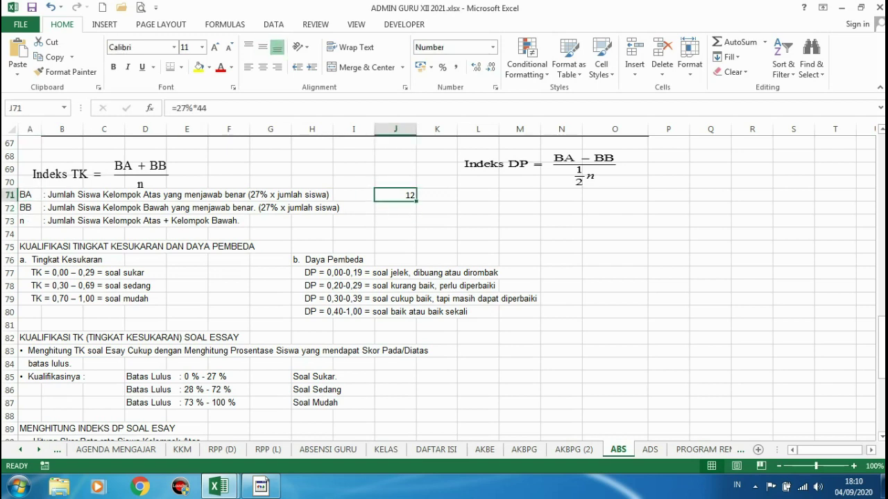
Return to the home page and open the ANALISIS KETUNTASAN BELAJAR PG sheet.
drag(881, 337, 881, 154)
click(710, 165)
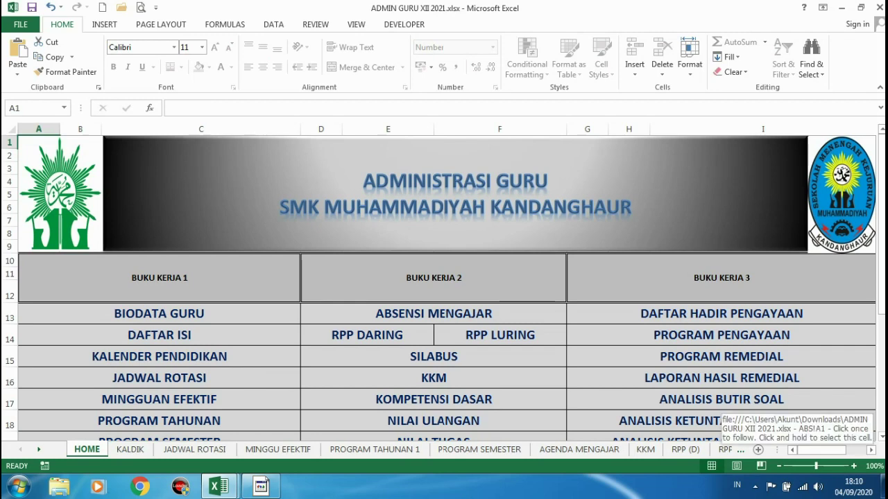
click(721, 420)
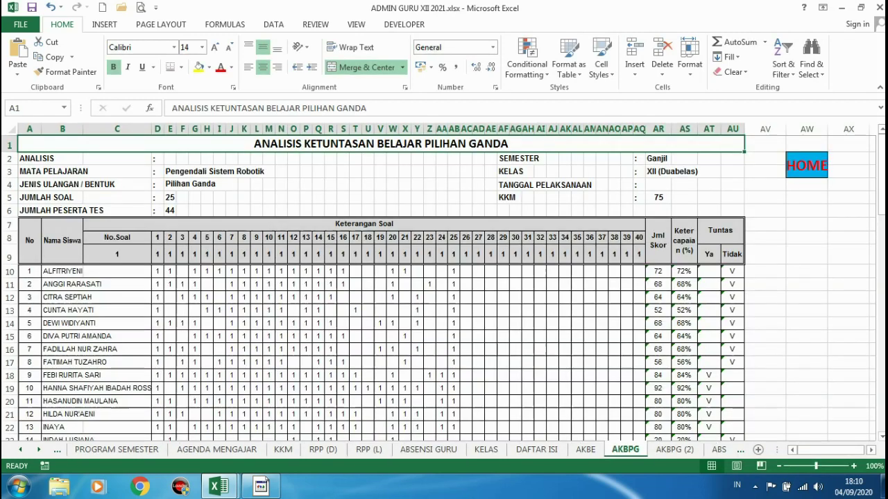
Open the AKBPG (2) sheet and insert a blank row at row 22, directly below the twelfth student.
click(674, 450)
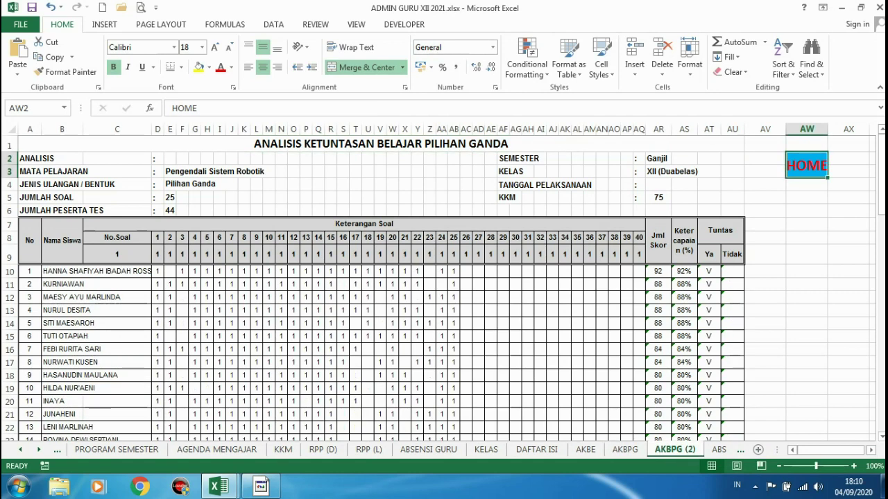
scroll(444, 288, down, 1)
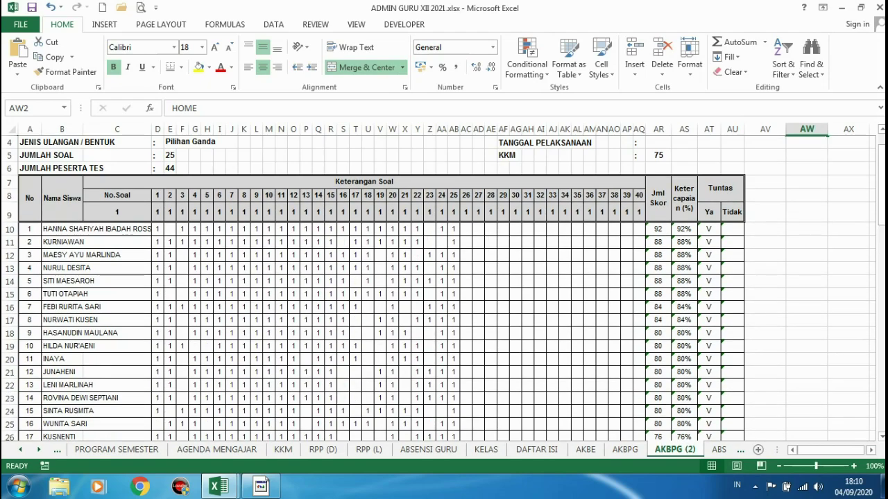
scroll(443, 288, down, 2)
click(62, 286)
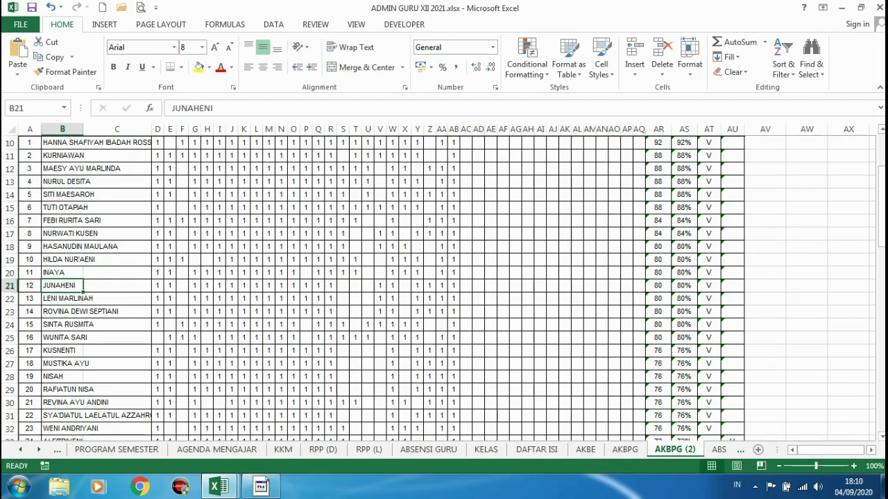
right_click(10, 298)
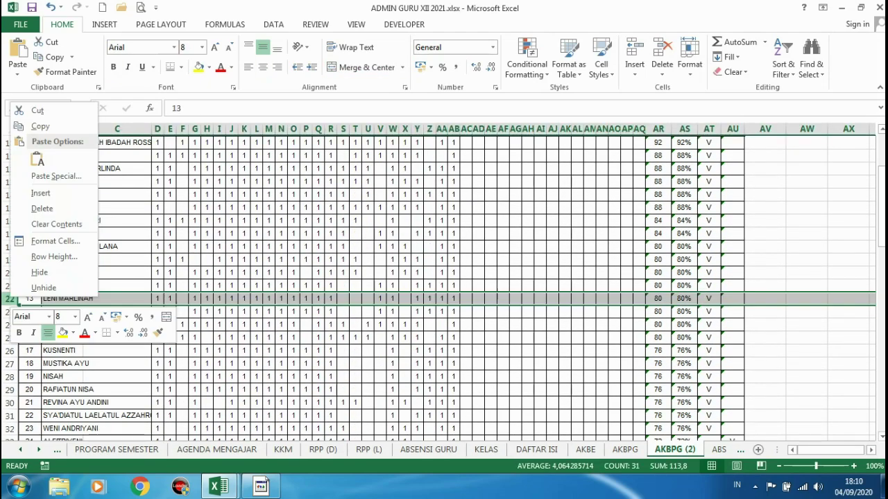
click(41, 192)
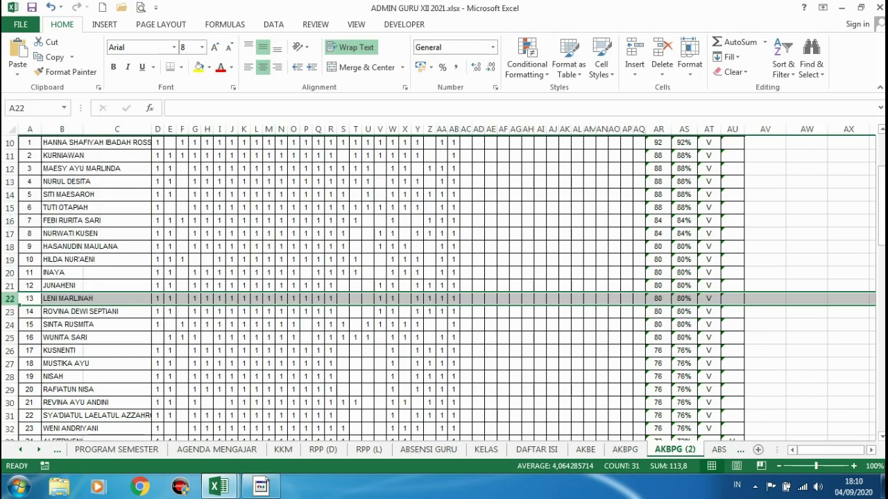
Merge cells A22:C22 in the blank row and label them "Jumlah BA", aligned right.
click(30, 298)
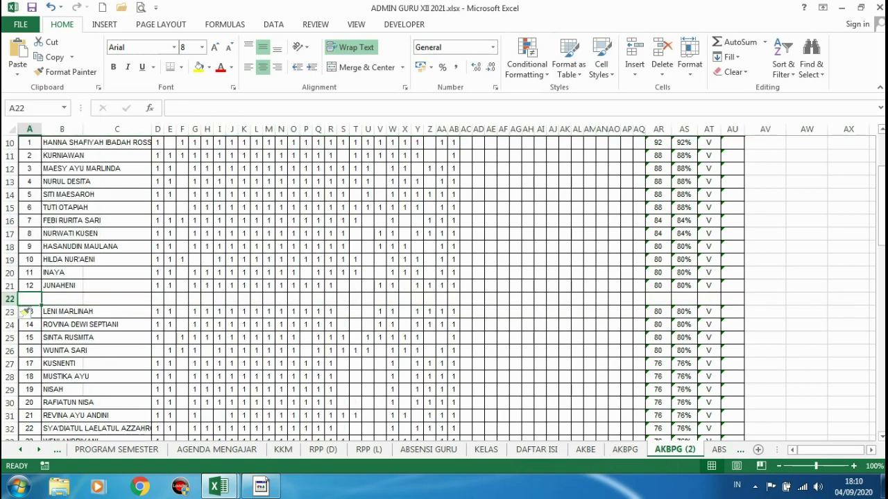
drag(30, 299, 116, 299)
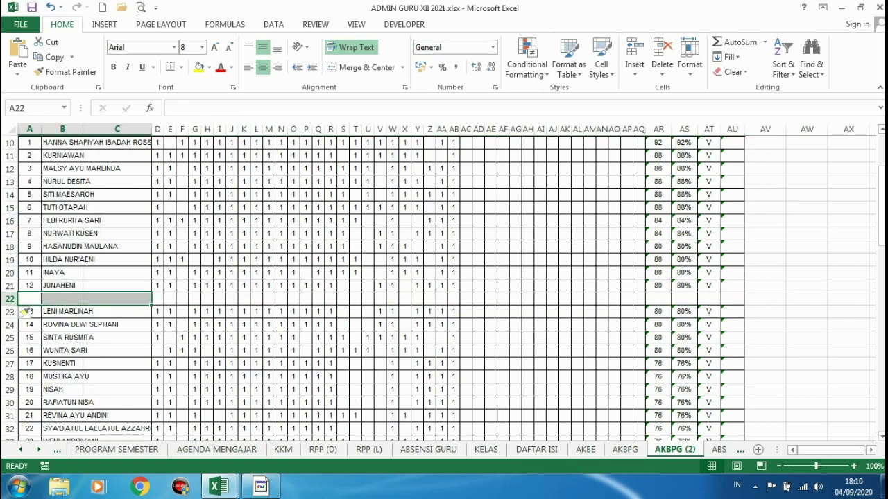
click(357, 68)
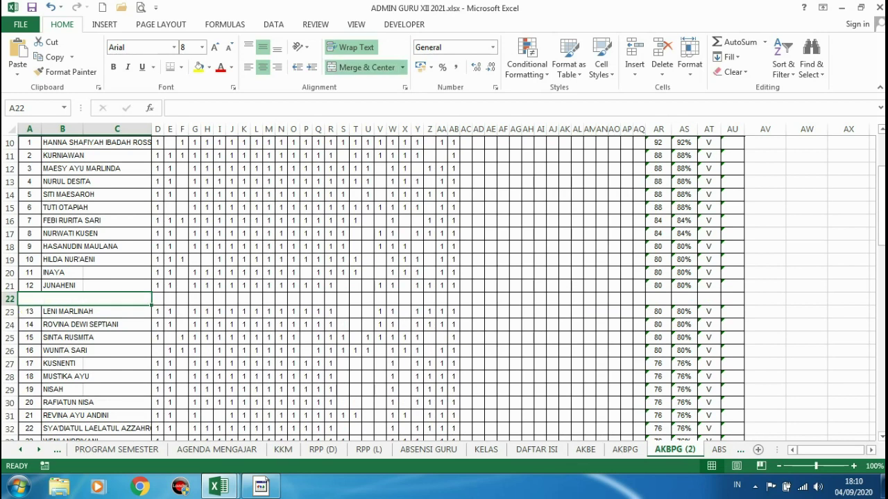
text(J)
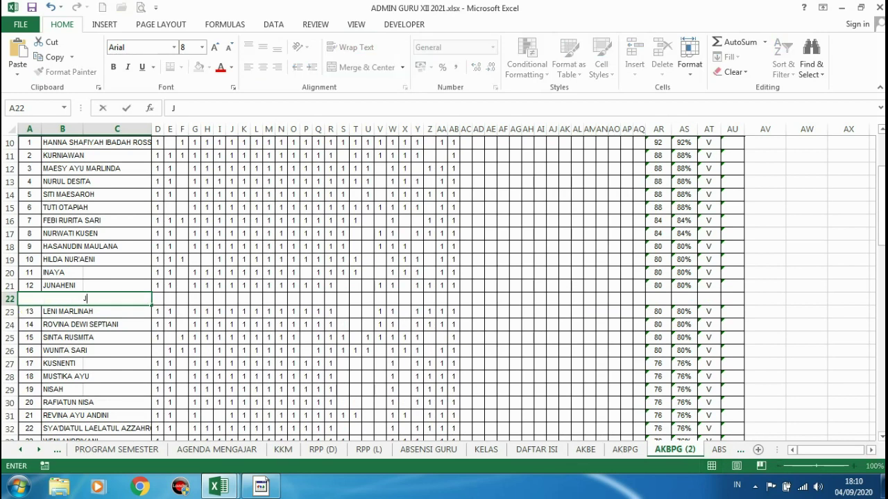
text(umlah)
key(Tab)
click(85, 299)
click(278, 67)
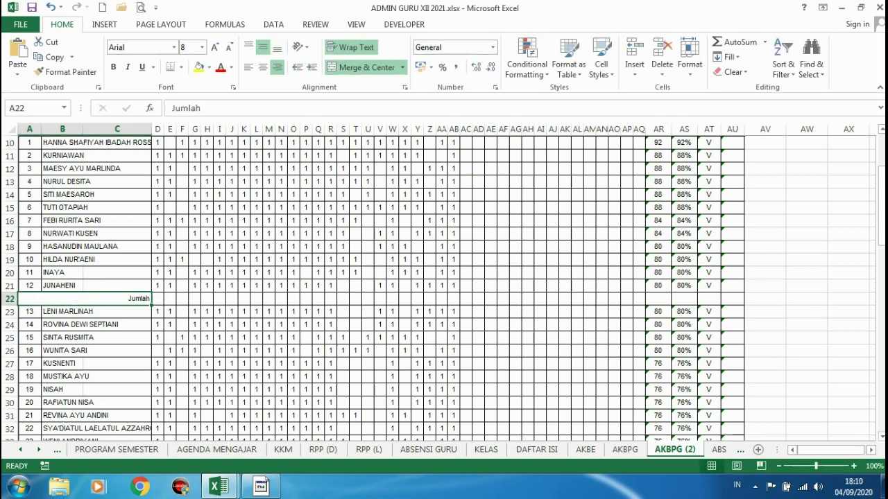
key(F2)
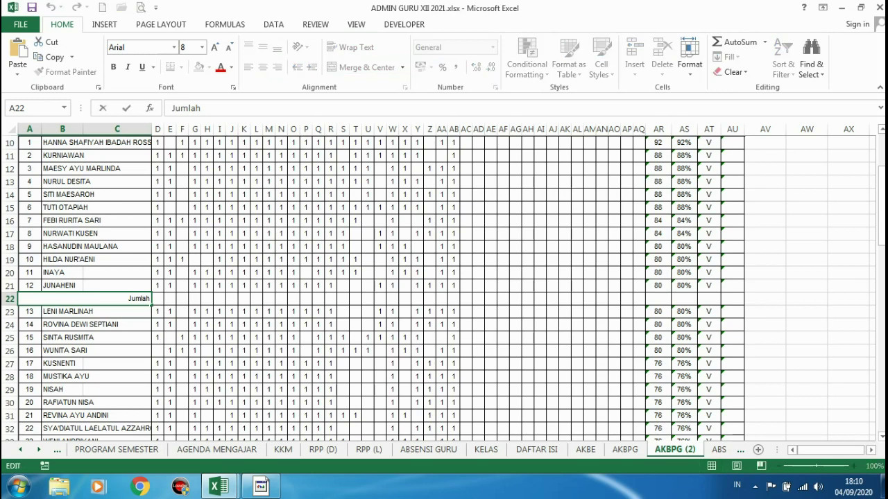
text(BA)
key(Return)
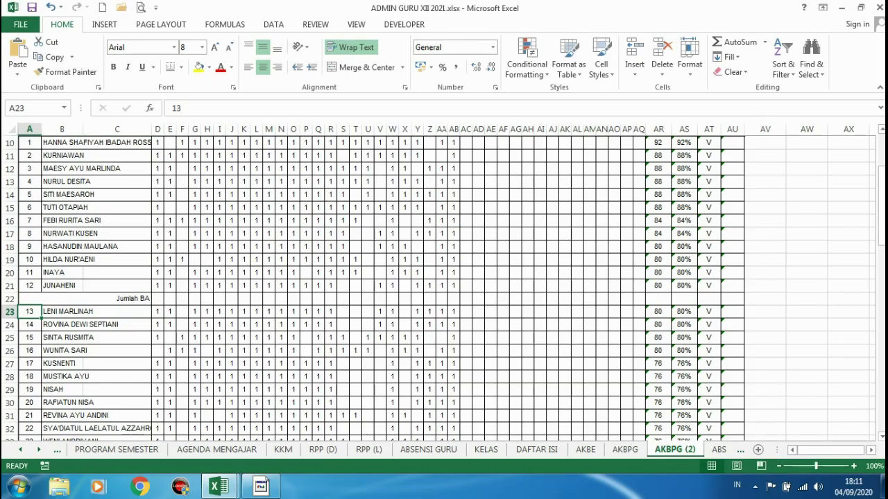
Delete the middle students' rows 23 to 42, keeping the 12 lowest-scoring students, numbered 33 to 44, as the lower group.
scroll(444, 288, down, 5)
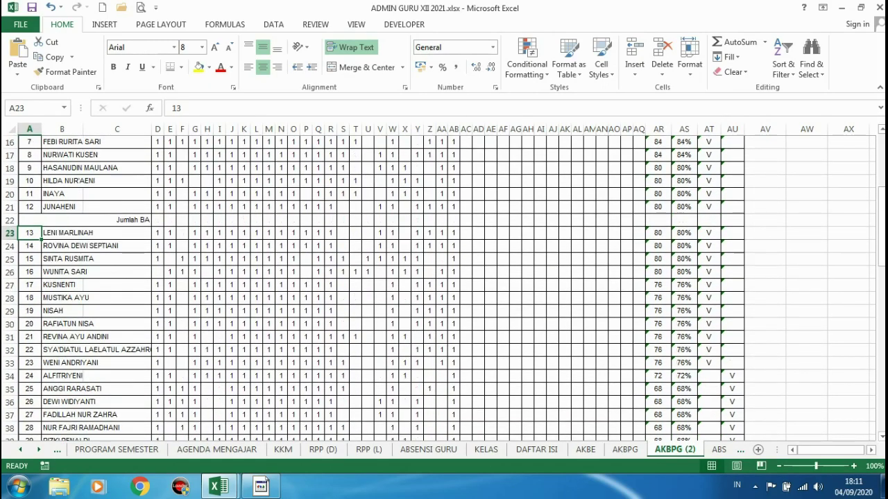
scroll(444, 288, down, 4)
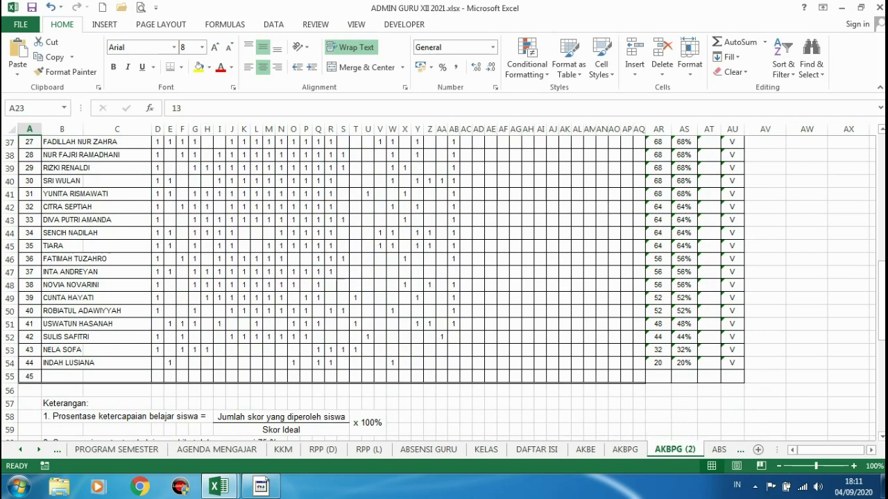
drag(30, 362, 29, 219)
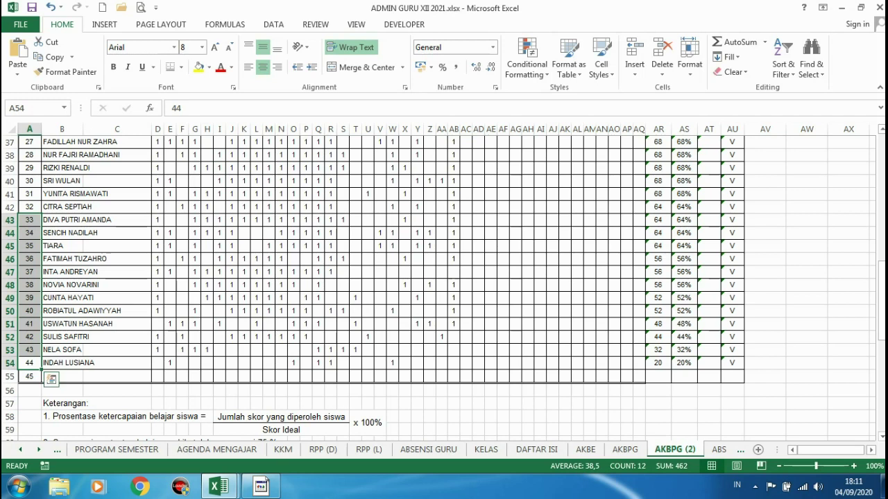
click(29, 377)
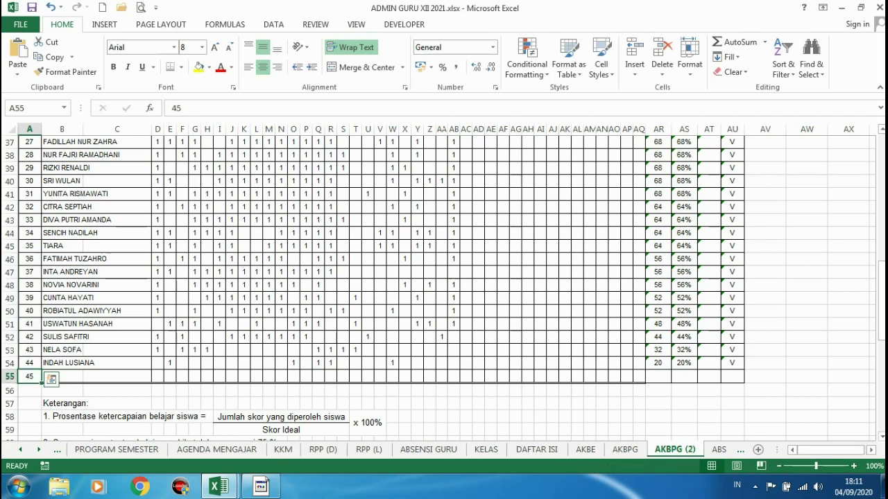
drag(29, 362, 29, 219)
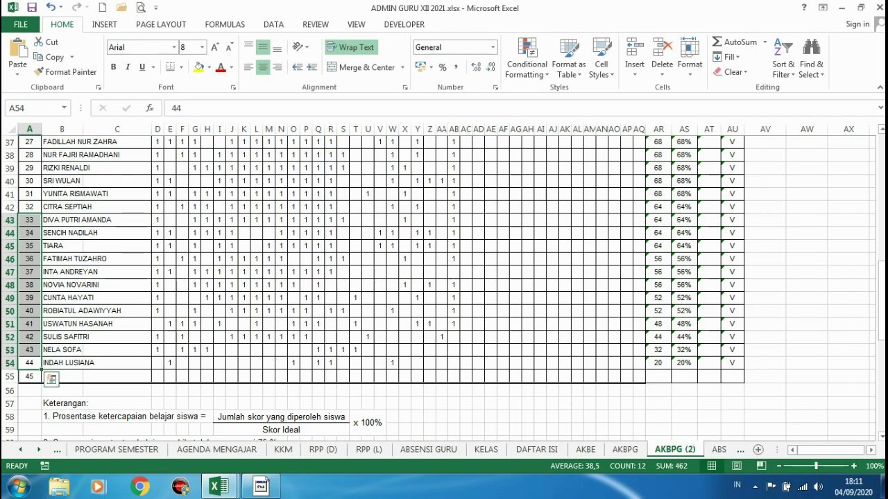
click(10, 207)
scroll(438, 288, up, 2)
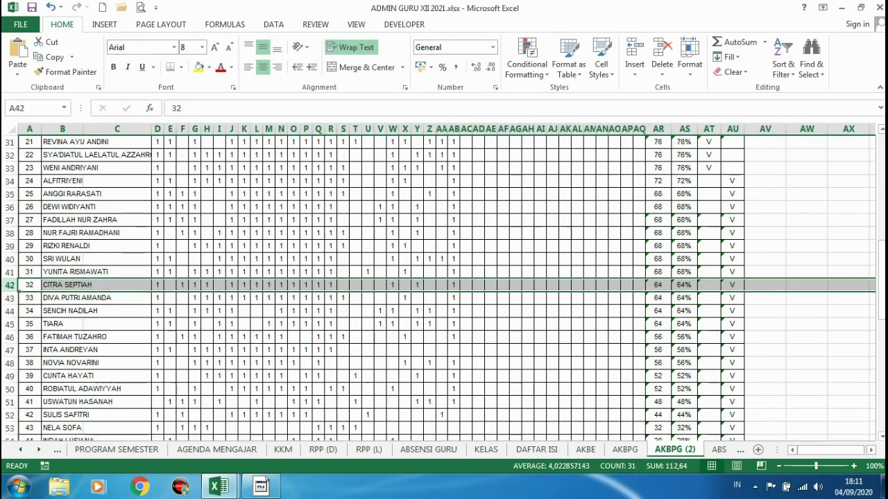
scroll(438, 288, up, 1)
scroll(438, 288, up, 4)
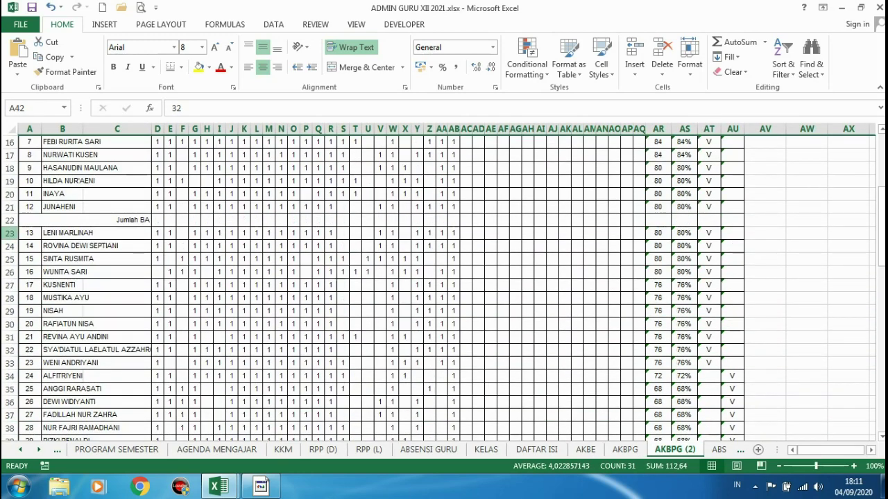
shift+click(9, 233)
right_click(10, 232)
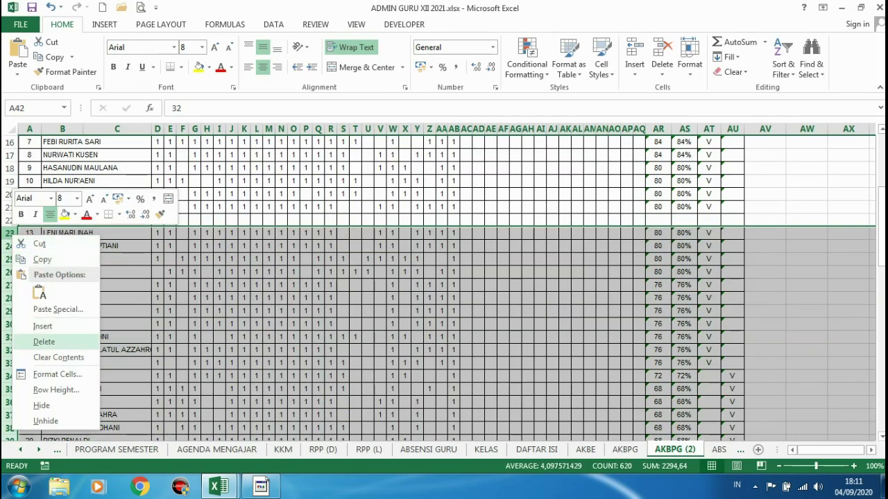
click(44, 341)
scroll(444, 277, down, 2)
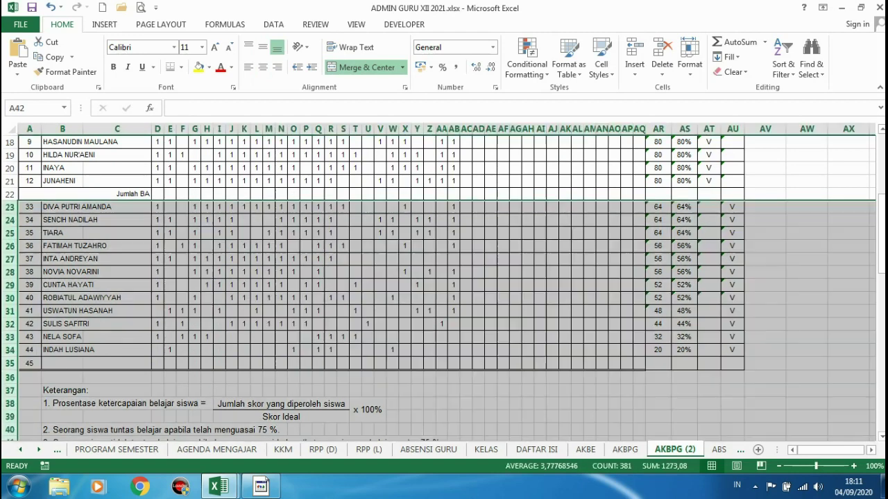
click(62, 363)
click(85, 195)
key(ctrl+c)
key(ctrl+c)
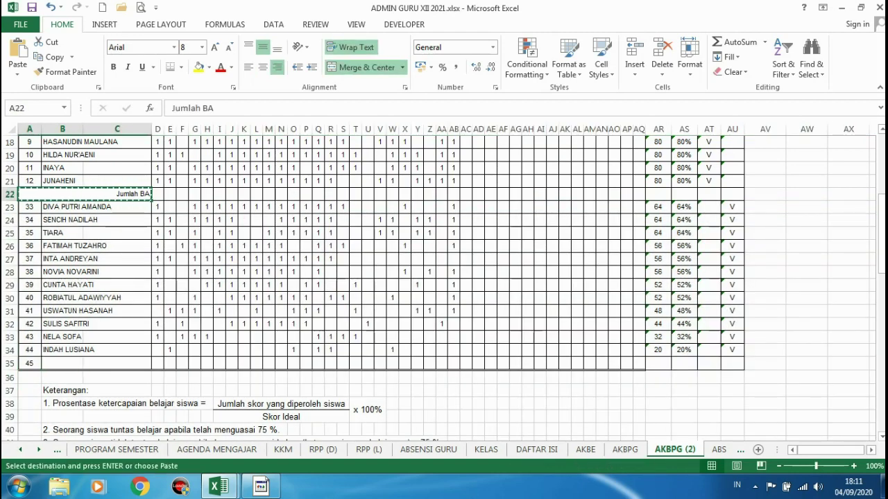
Merge cells A35:C35 below the lower group and replace their content with "Jumlah BB", aligned right.
drag(29, 363, 118, 363)
key(Escape)
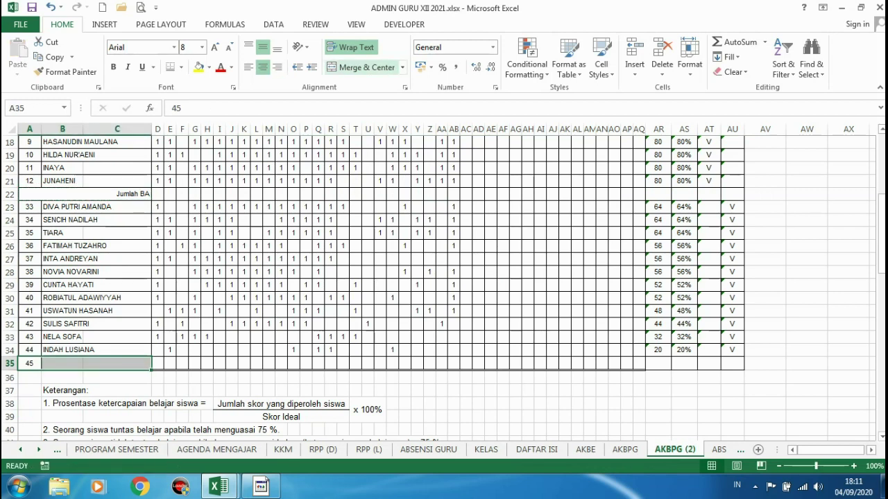
click(361, 68)
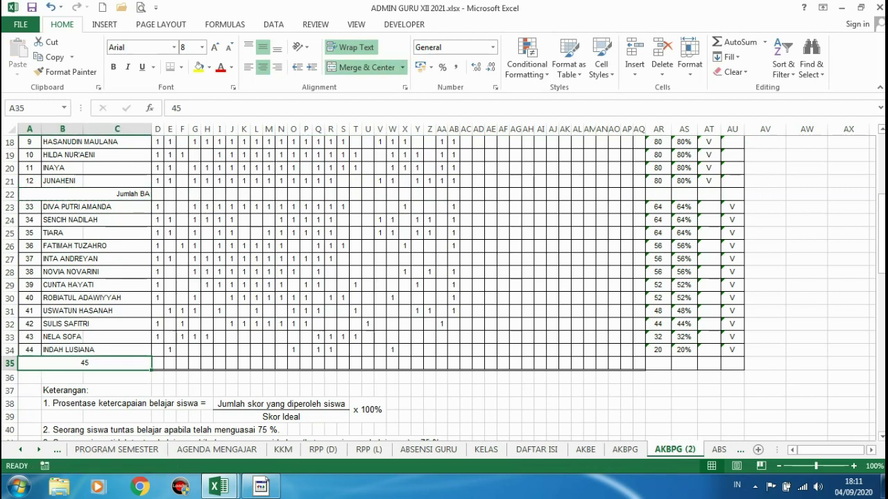
text(Jum)
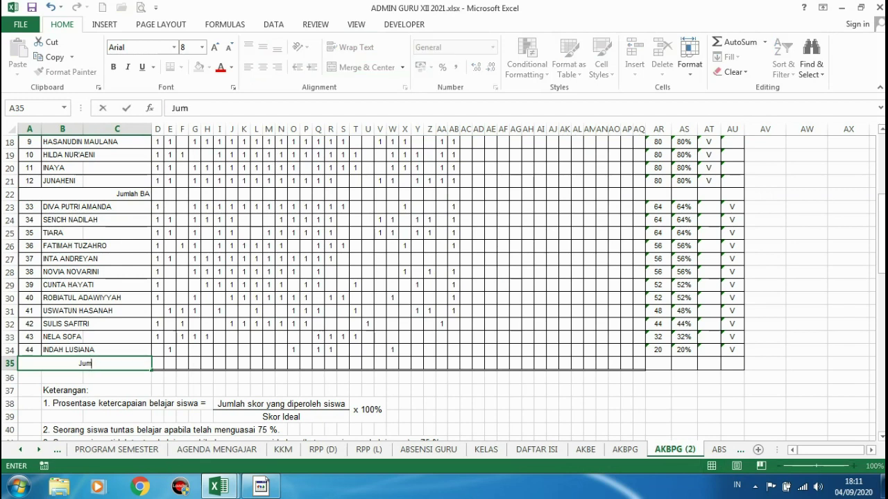
text(lah BB)
click(277, 67)
click(277, 67)
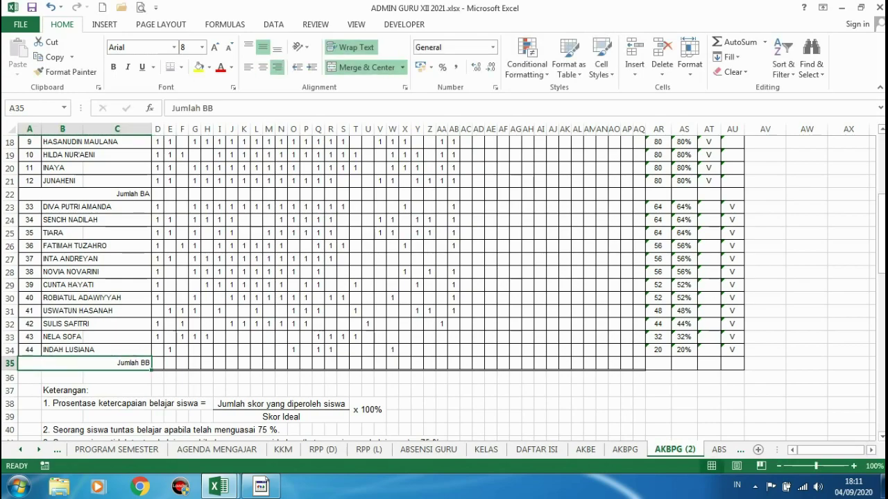
Total the upper group's answers to question 1 in cell D22 with =SUM(D10:D21).
scroll(444, 288, up, 3)
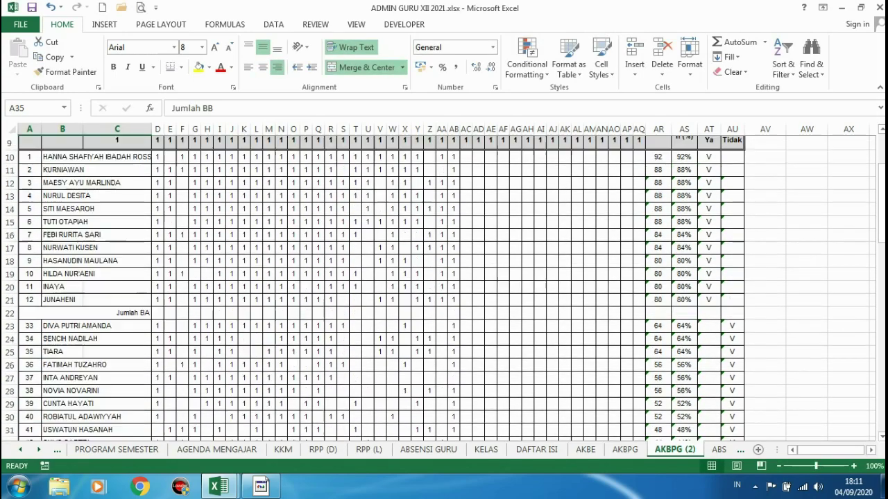
click(158, 319)
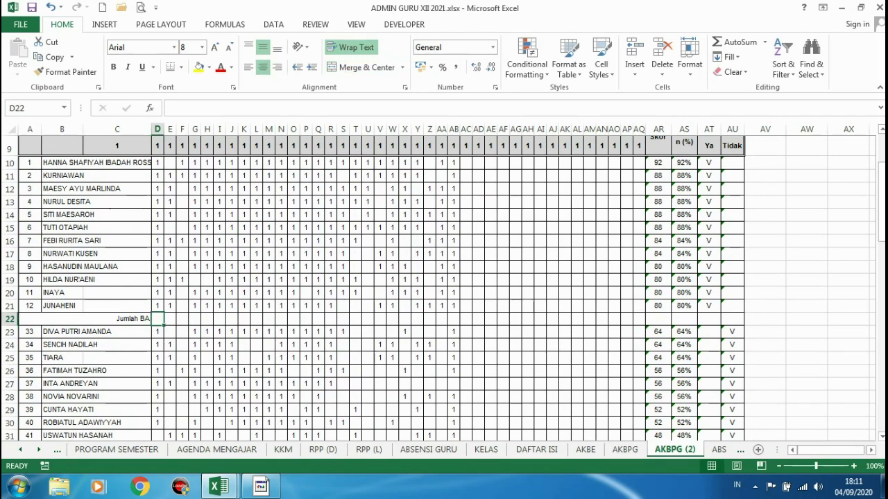
drag(170, 292, 170, 280)
click(158, 319)
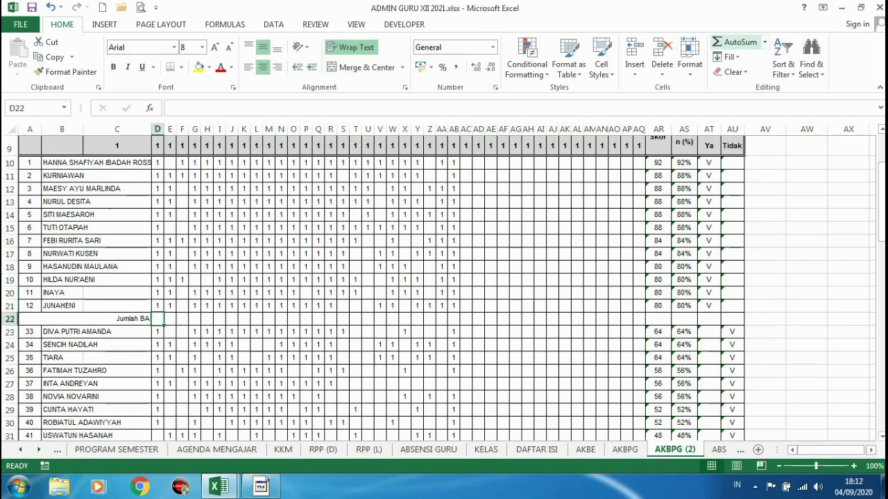
click(735, 43)
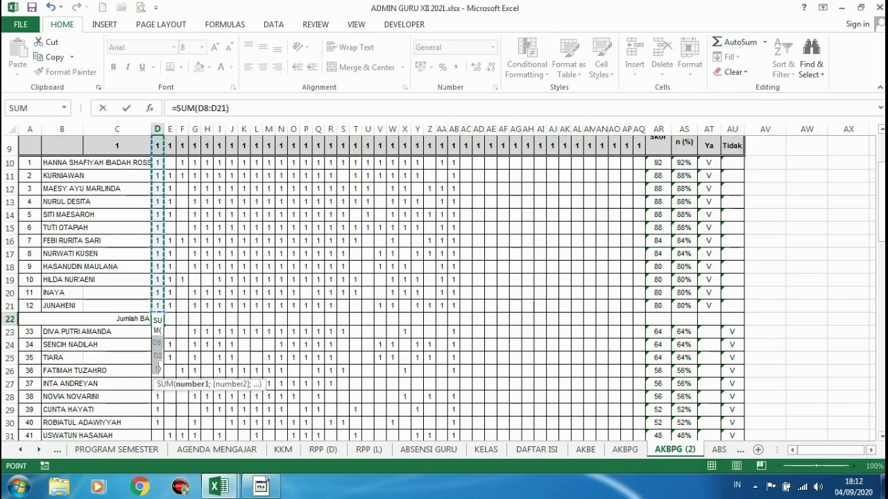
scroll(444, 288, up, 1)
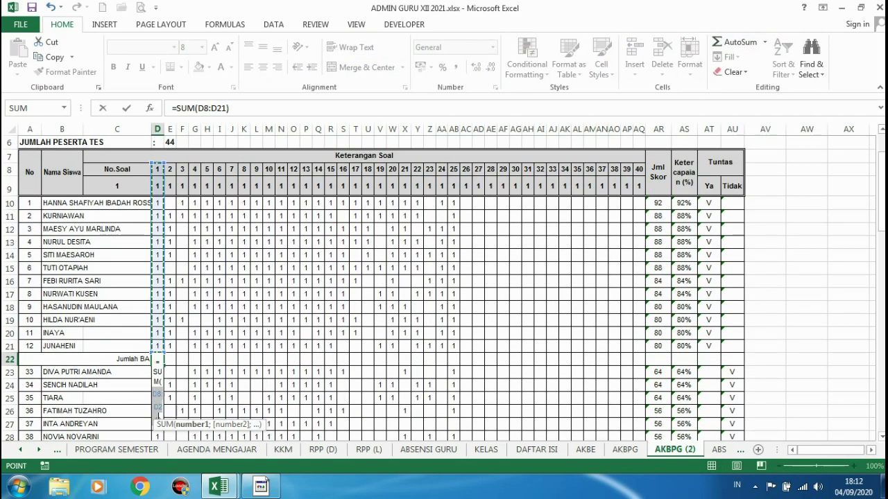
drag(164, 170, 164, 198)
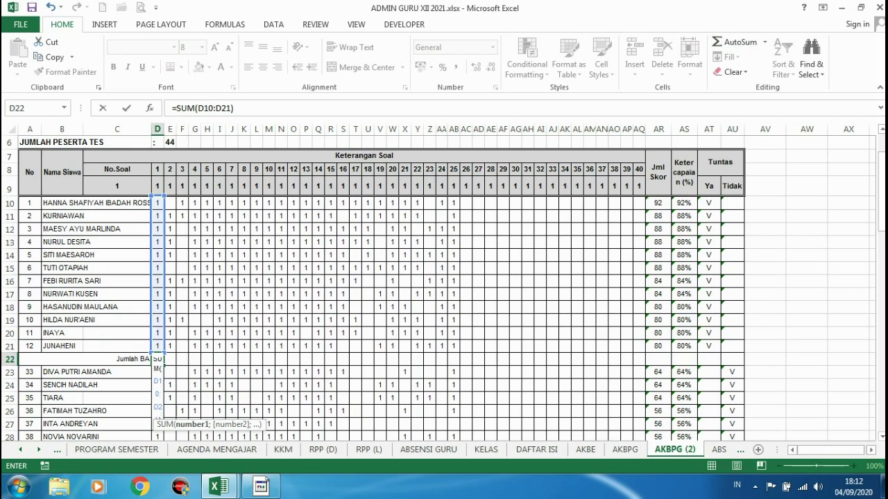
key(ctrl+Return)
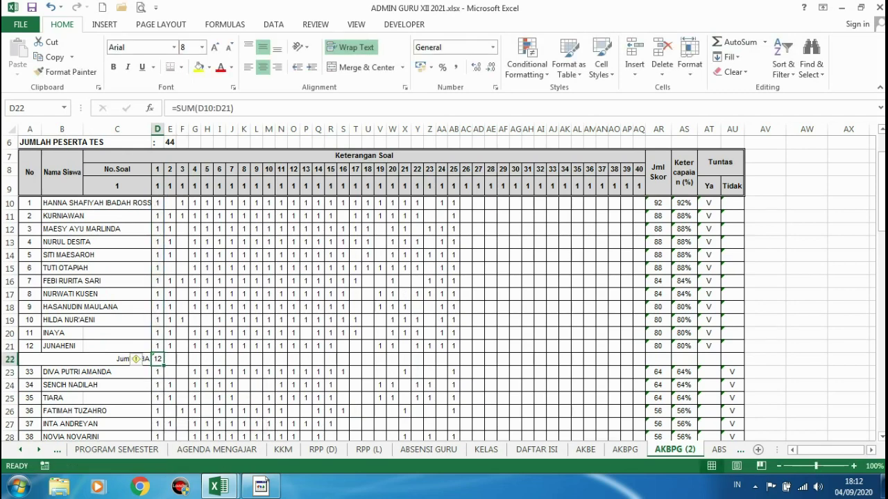
Fill the Jumlah BA sum formula from D22 across to AB22 for all 25 questions.
drag(163, 366, 459, 366)
scroll(536, 395, down, 3)
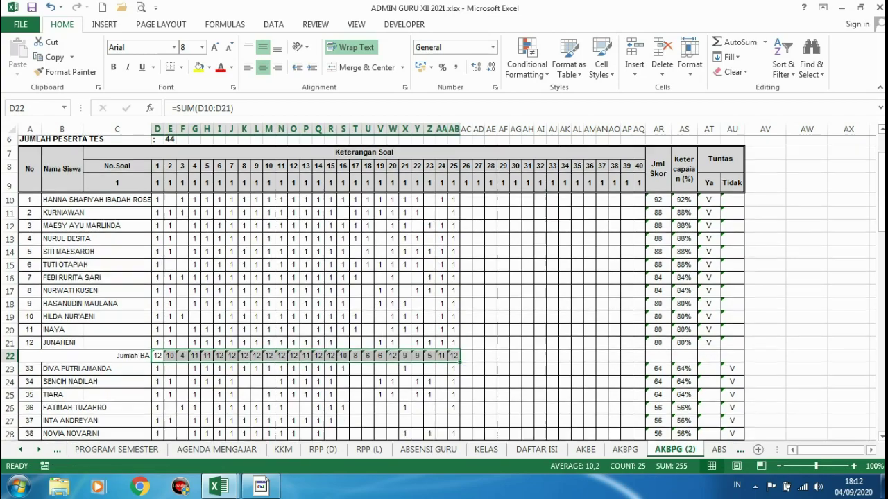
scroll(443, 285, down, 2)
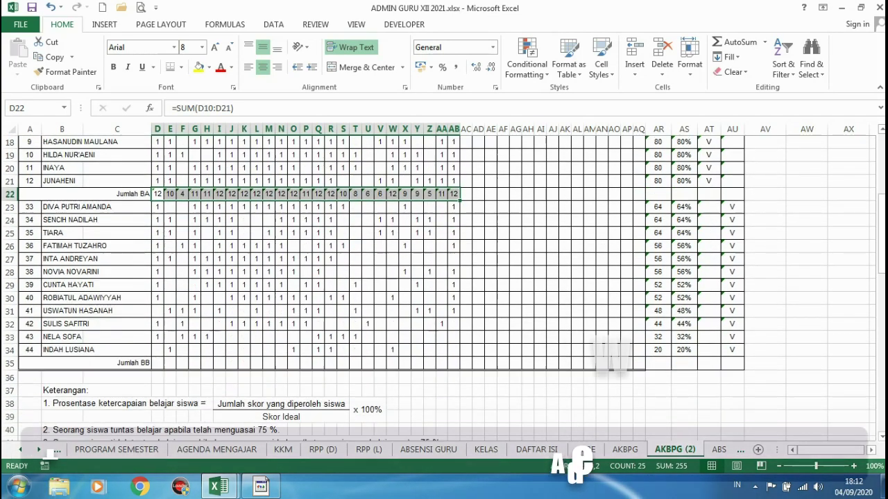
Total the lower group's answers in cell D35 with =SUM(D23:D34) and fill the formula across to AB35.
click(158, 362)
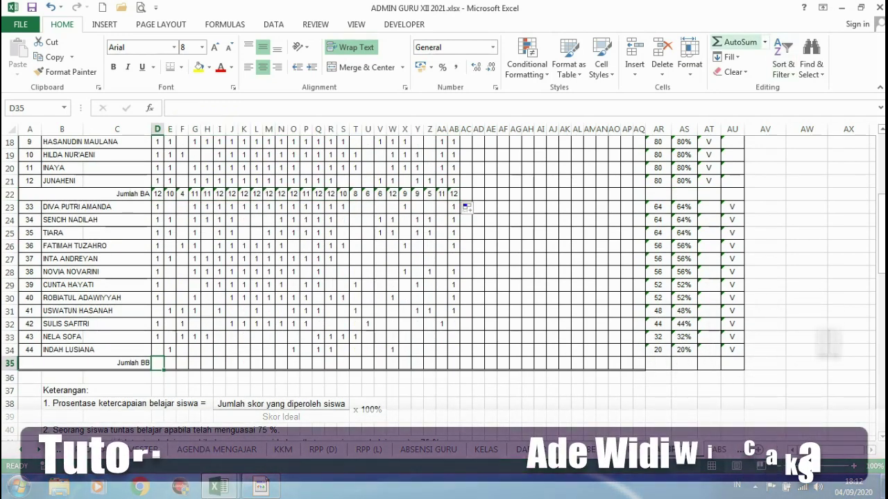
click(733, 41)
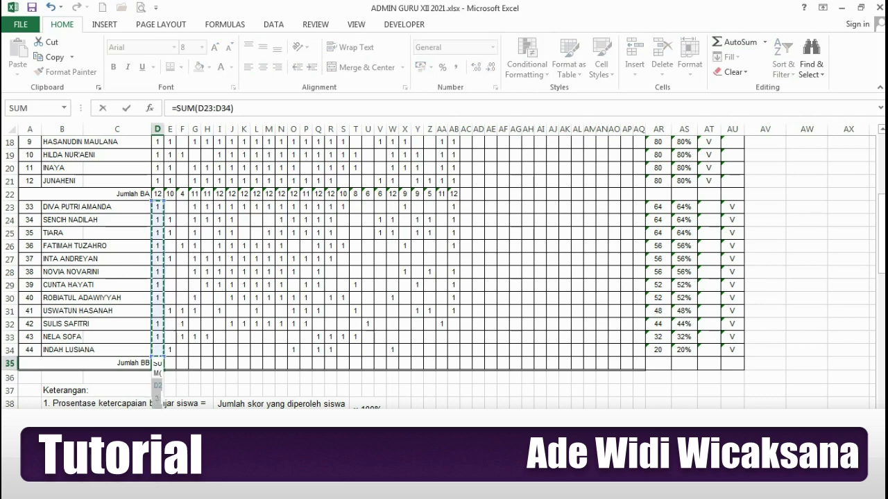
key(ctrl+Return)
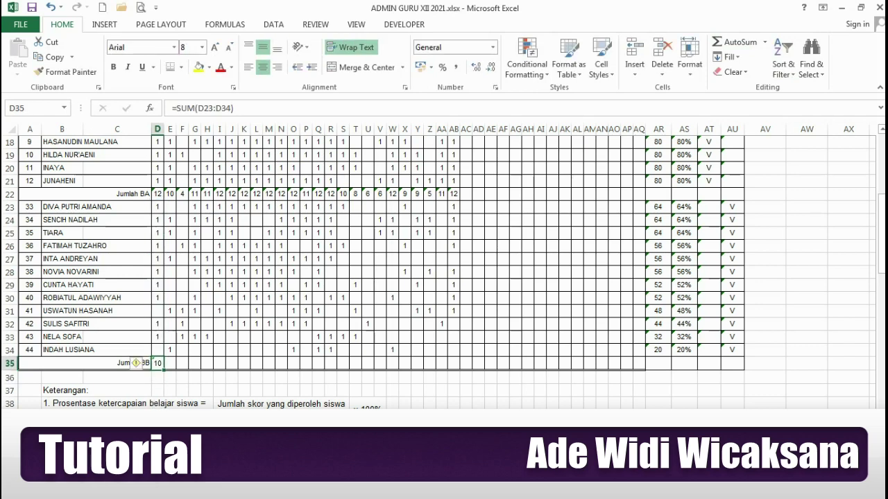
drag(164, 369, 454, 367)
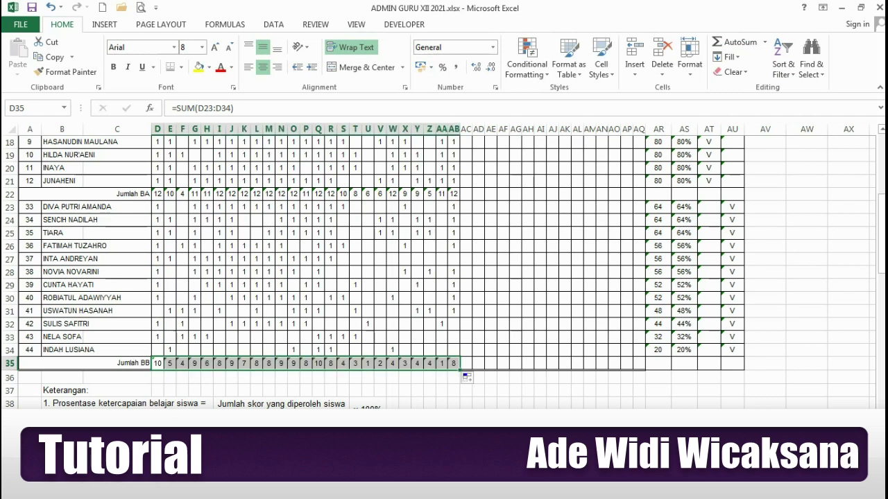
Set JUMLAH SOAL to 25 in cell N6 of the ANALISIS BUTIR SOAL sheet.
scroll(444, 271, up, 1)
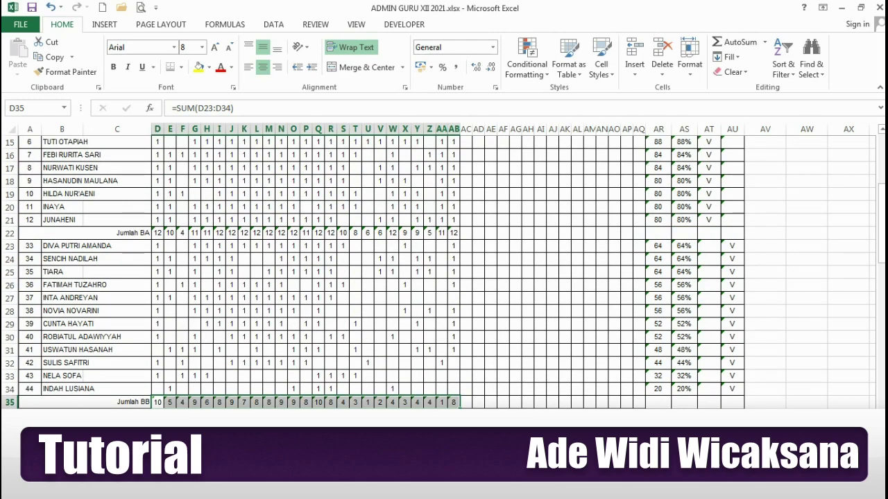
scroll(804, 173, up, 5)
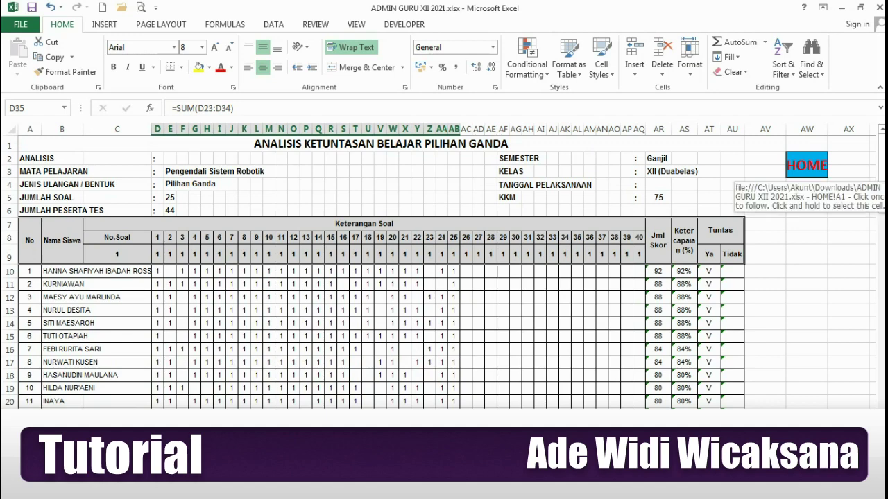
key(ctrl+Page_Down)
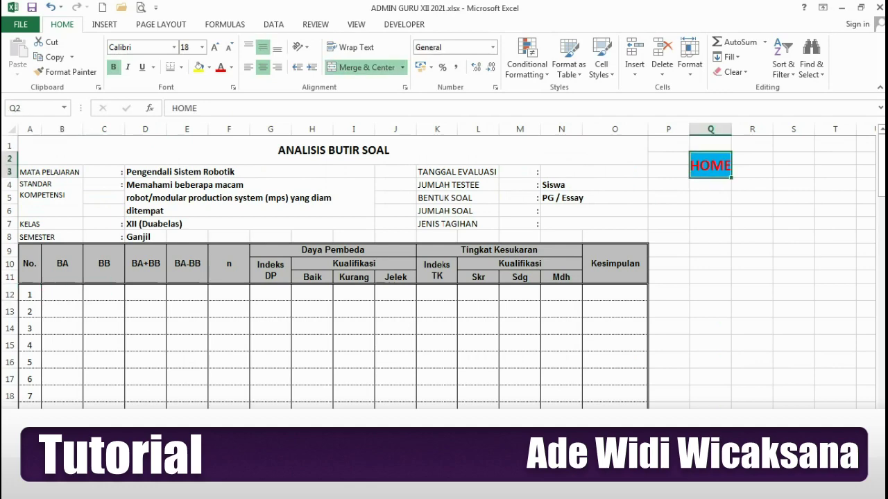
click(63, 294)
scroll(63, 294, down, 1)
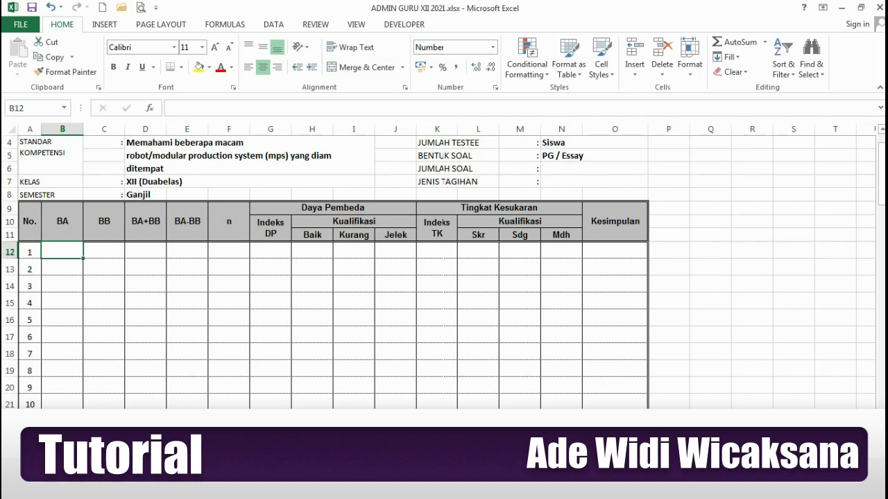
click(592, 169)
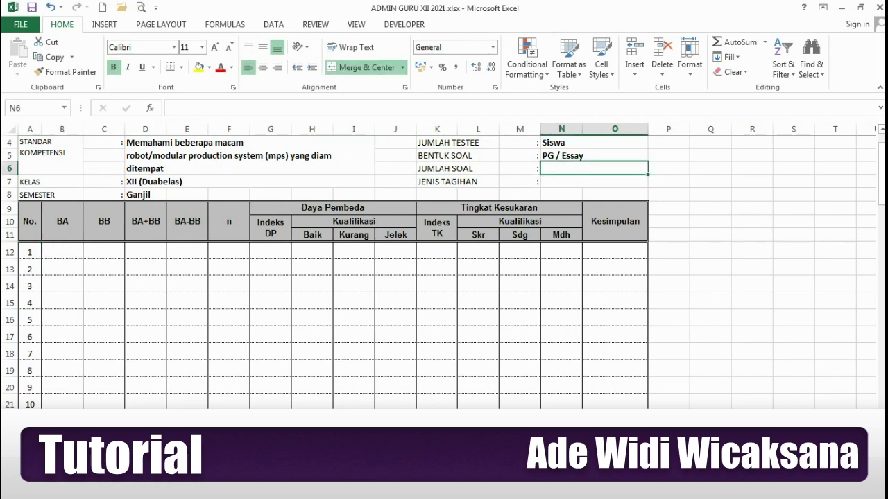
text(25)
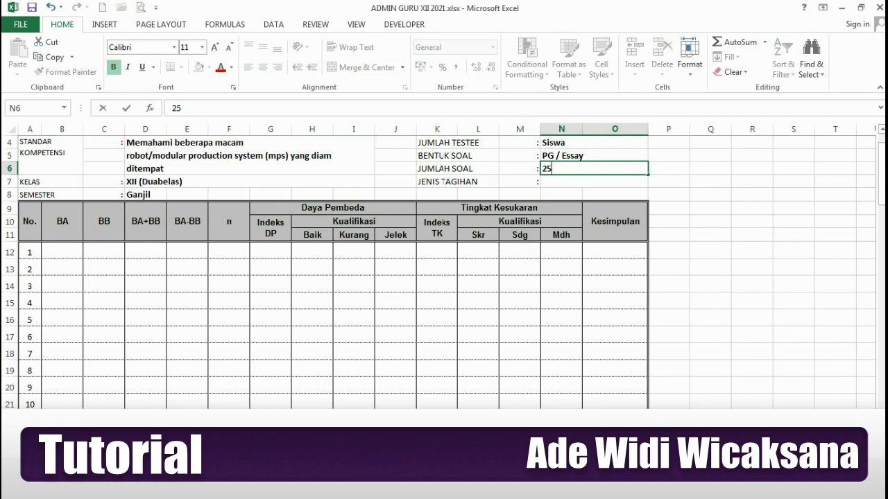
key(Up)
Shorten the BENTUK SOAL entry in cell N5 to "PG".
double_click(561, 155)
double_click(573, 155)
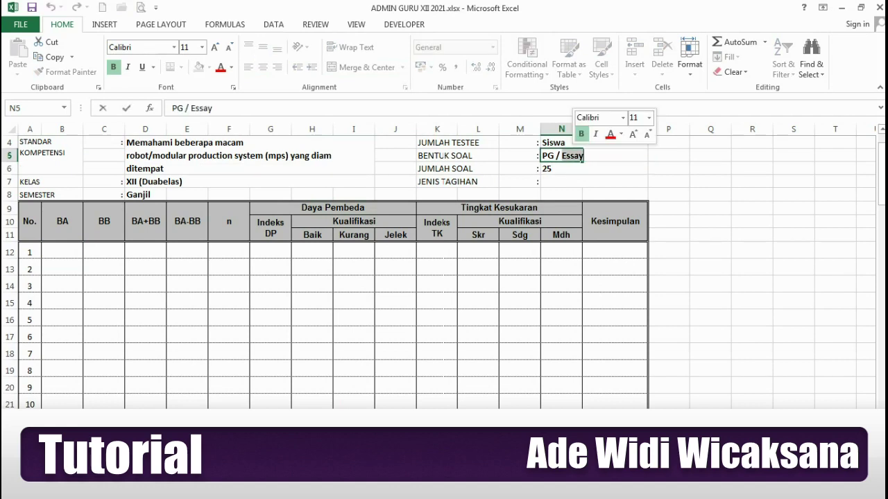
key(BackSpace)
key(BackSpace)
key(BackSpace)
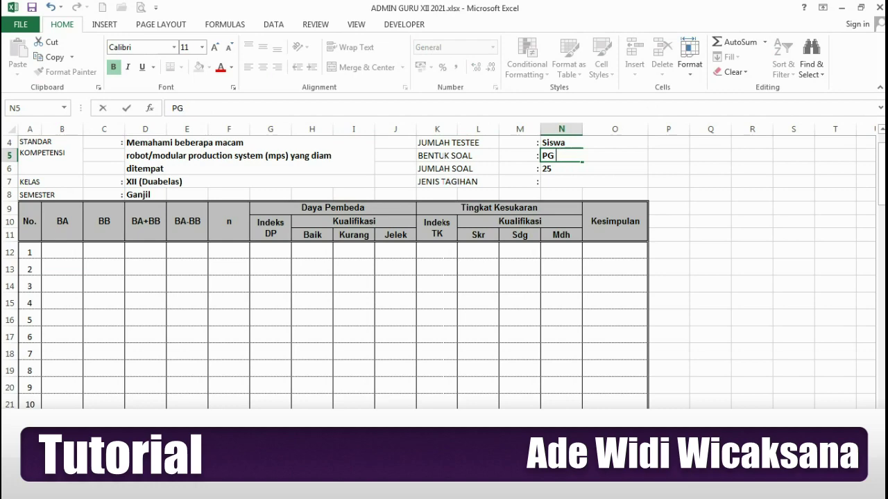
key(Return)
Complete the JUMLAH TESTEE entry in cell N4 as "44 Siswa".
scroll(551, 185, up, 1)
double_click(550, 185)
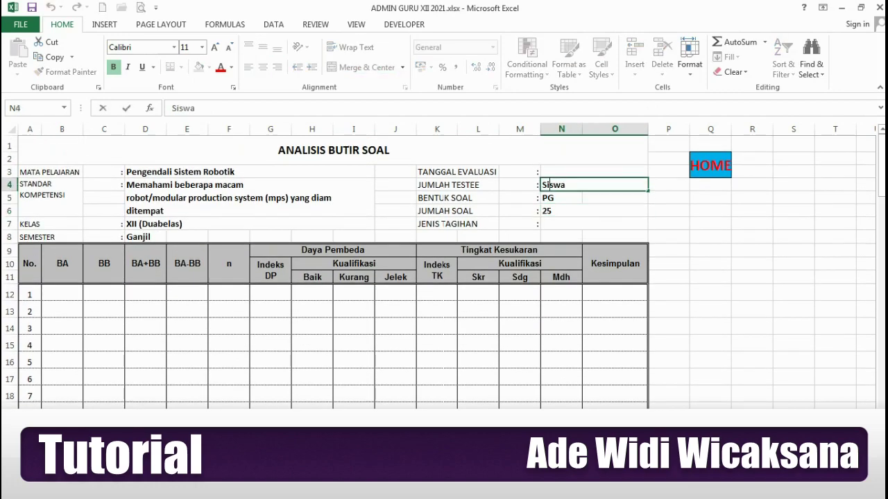
click(543, 184)
text(44)
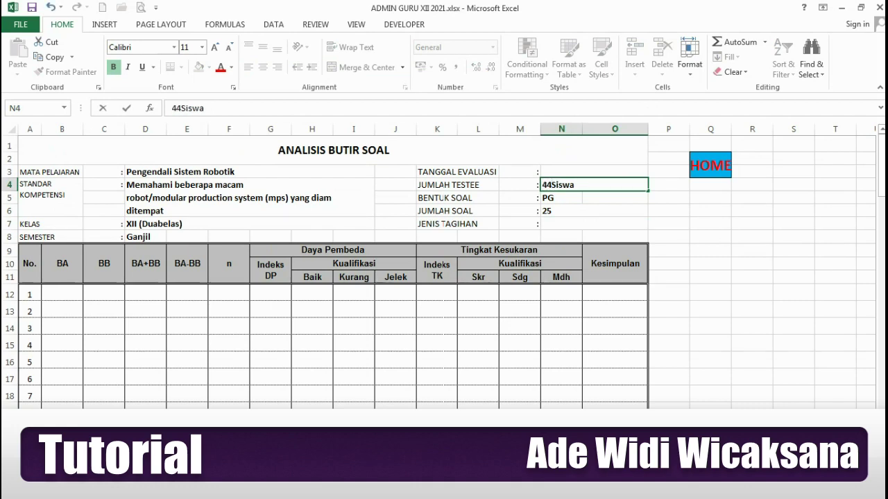
click(560, 224)
click(594, 172)
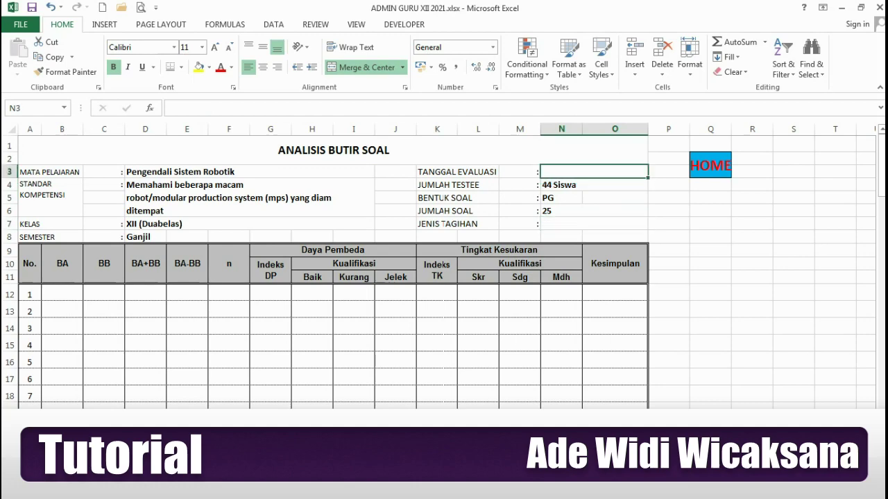
Link question 1's BA cell B12 to the upper group's total with ='AKBPG (2)'!D22.
scroll(444, 270, down, 1)
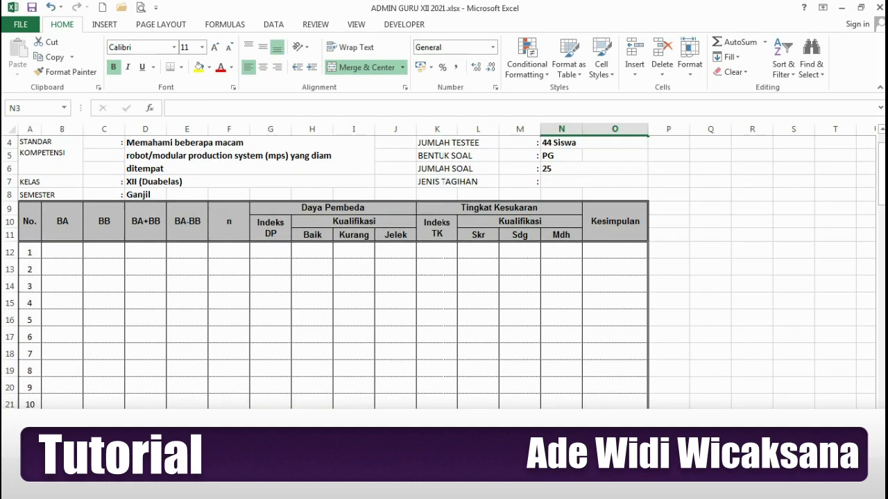
scroll(443, 270, up, 1)
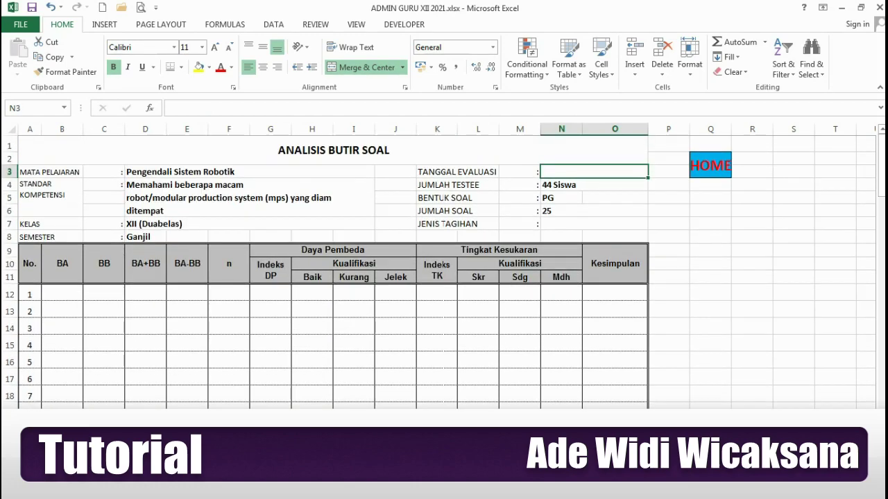
scroll(444, 270, down, 1)
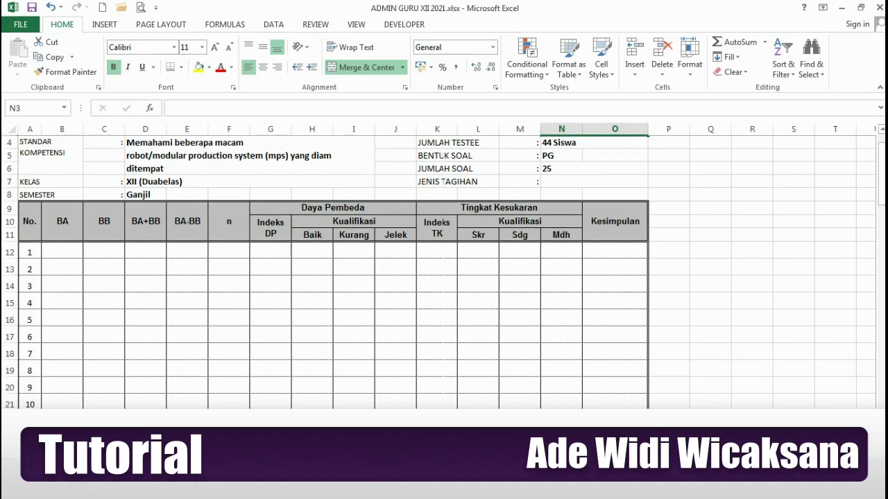
scroll(444, 271, down, 1)
click(62, 212)
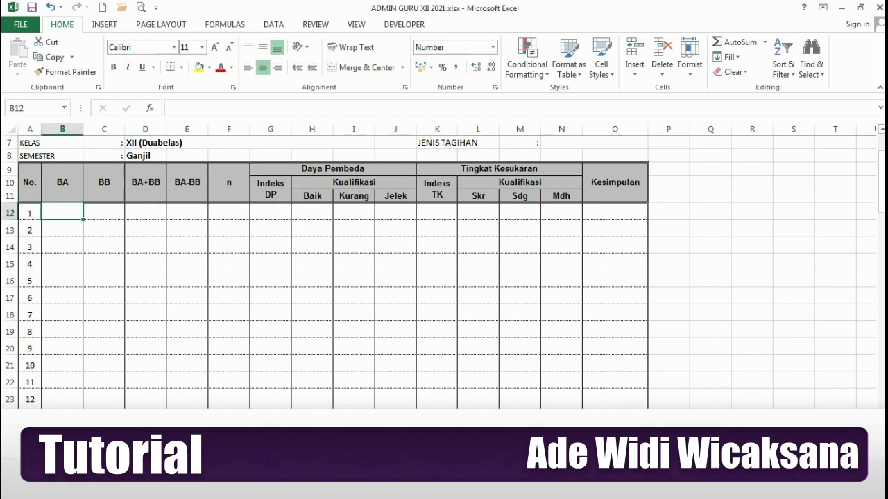
text(=)
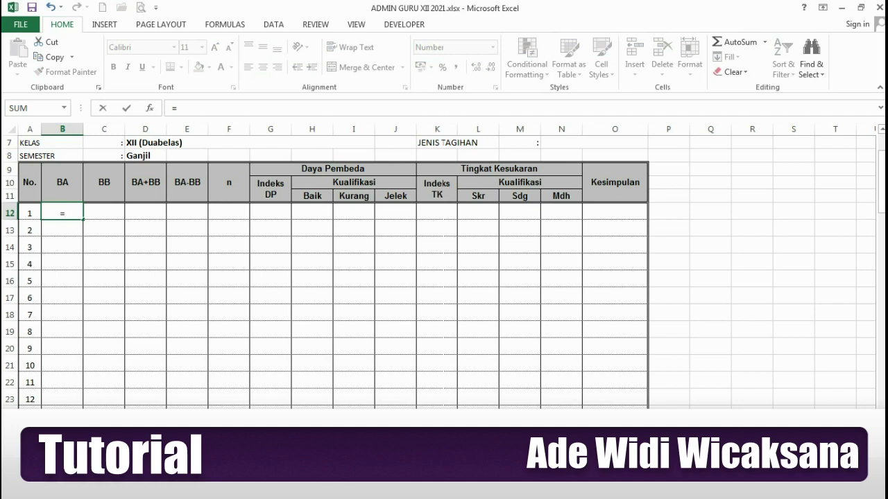
key(ctrl+Page_Up)
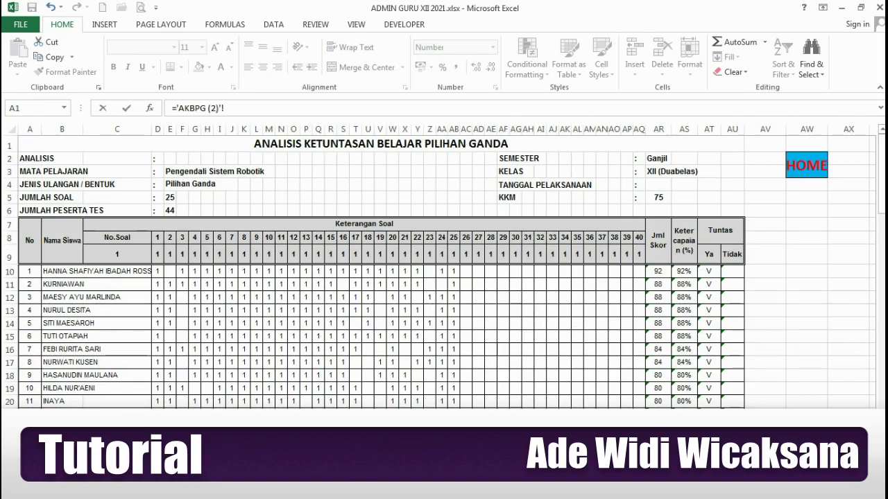
scroll(444, 270, down, 1)
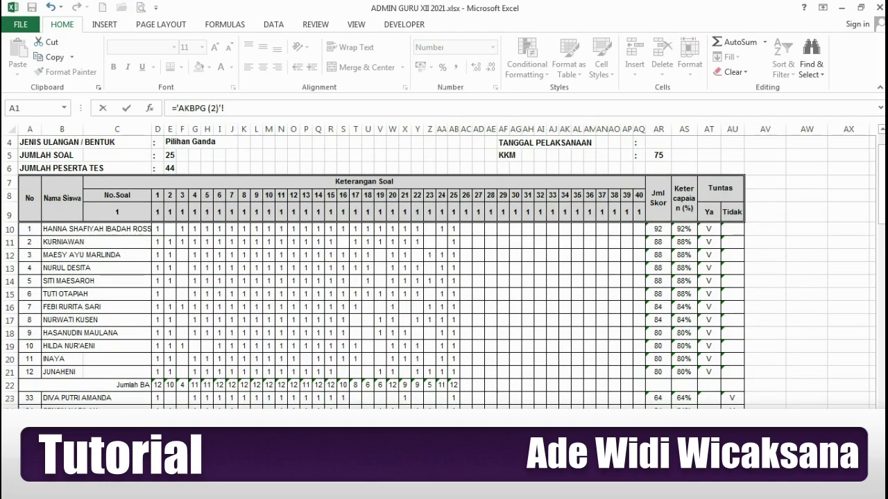
click(157, 384)
key(Return)
key(Up)
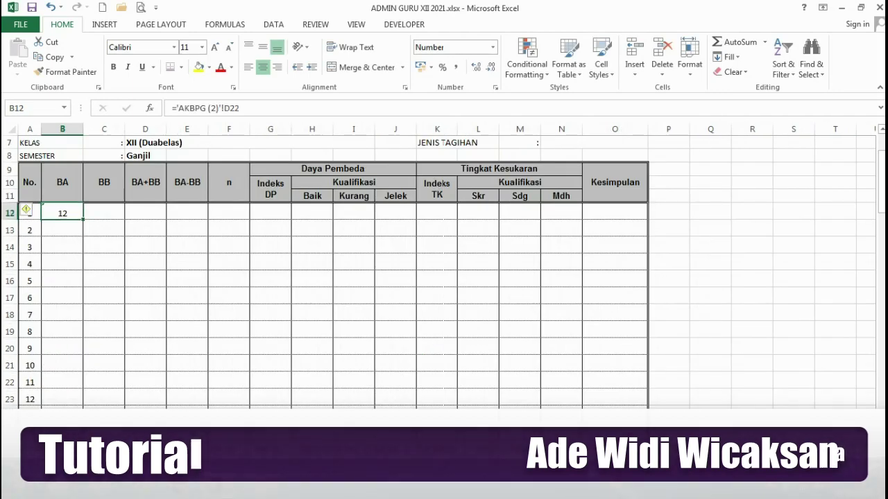
Link question 2's BA cell B13 to the upper group's total with ='AKBPG (2)'!E22.
key(Down)
key(Up)
key(Down)
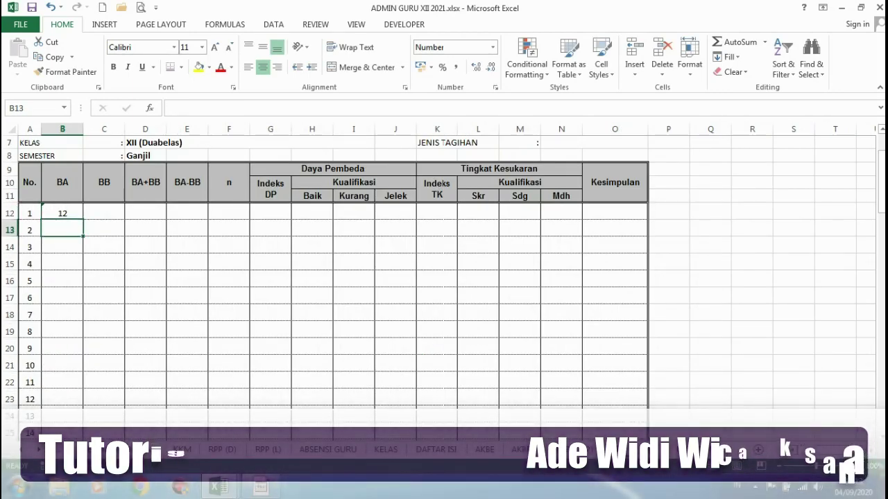
text(=)
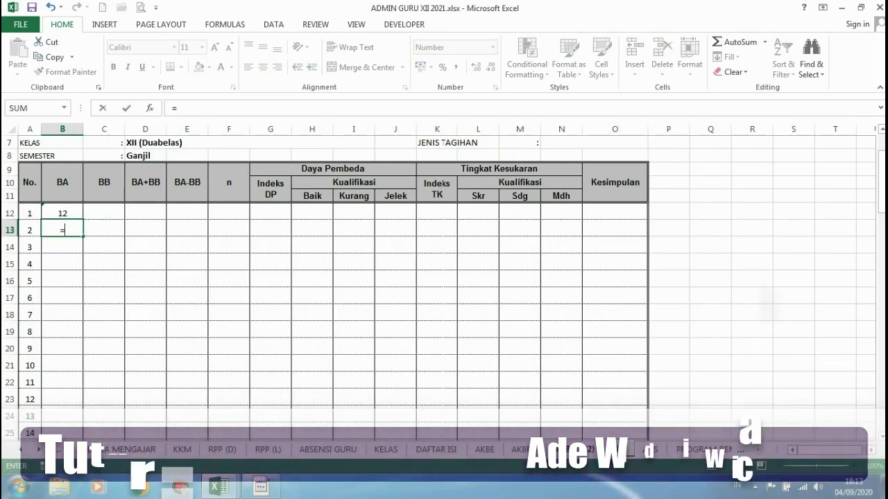
click(576, 450)
click(170, 385)
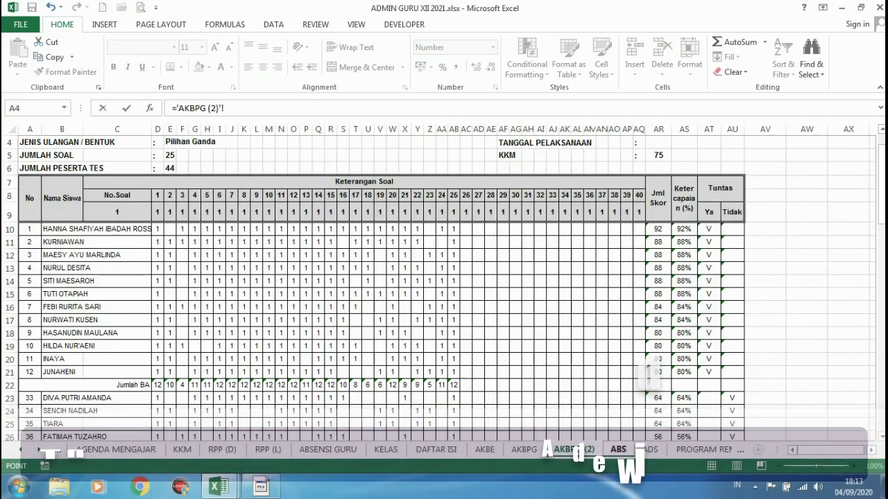
key(Return)
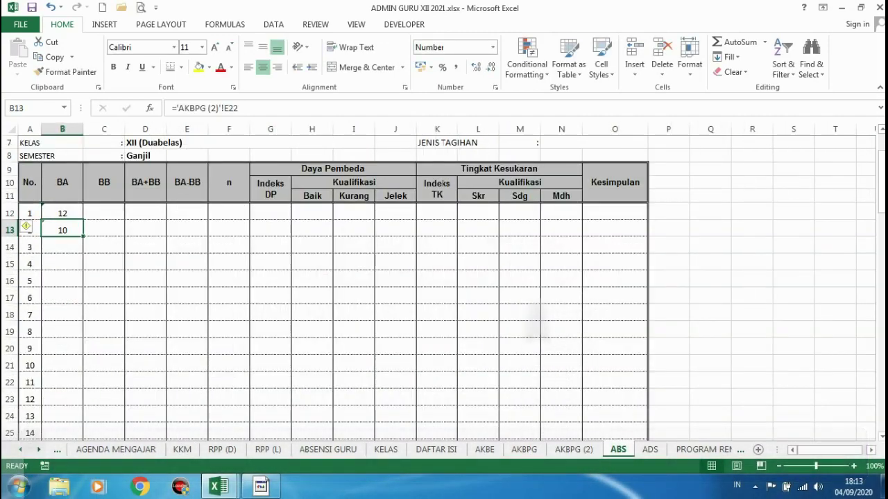
Clear the two linked BA formulas from cells B12 and B13.
click(62, 213)
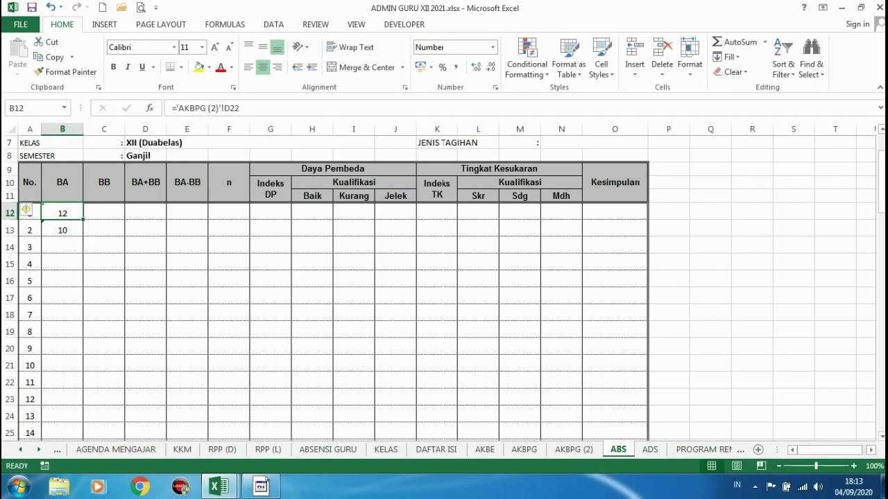
drag(62, 231, 62, 213)
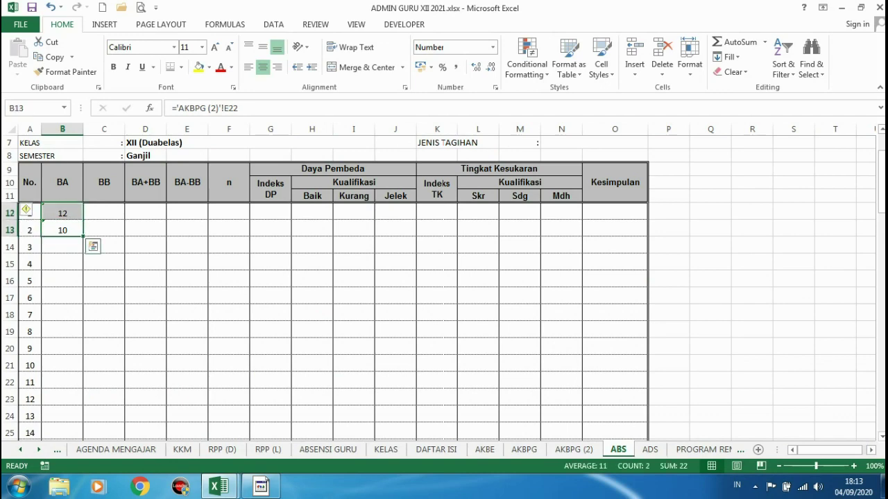
key(Delete)
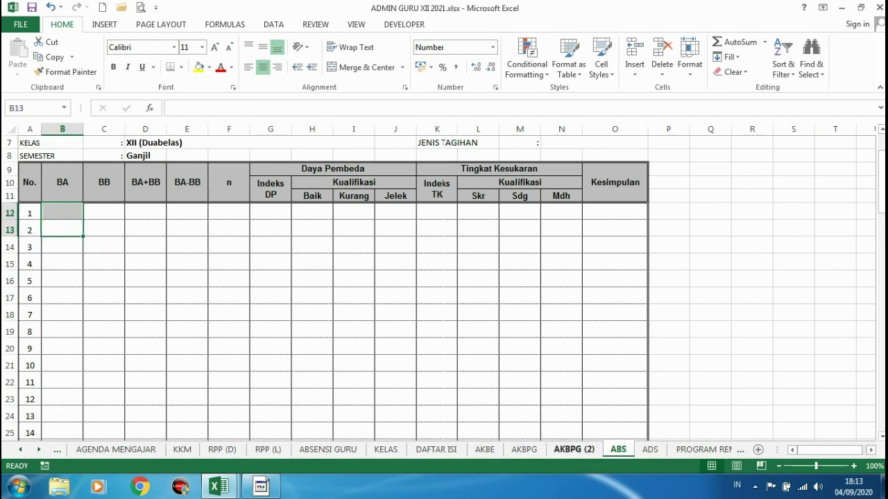
Copy the upper group's per-question totals in the Jumlah BA row, D22:AB22, on the AKBPG (2) sheet.
click(573, 450)
drag(157, 384, 457, 385)
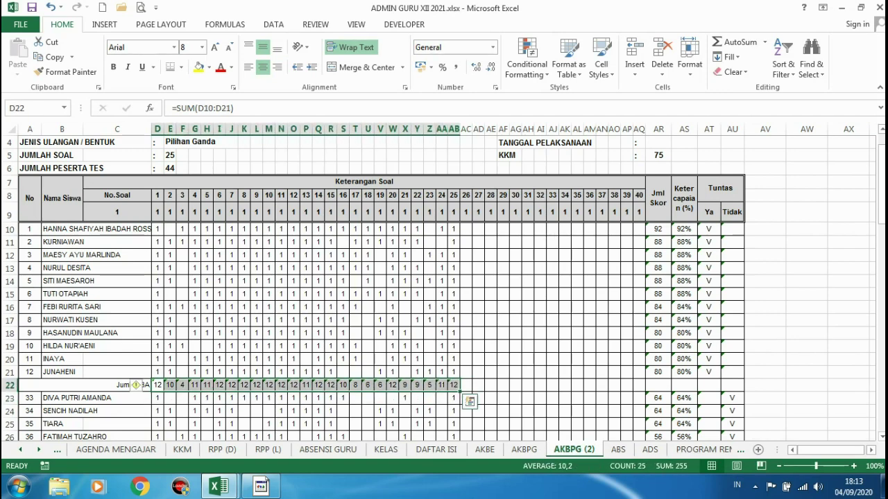
right_click(456, 389)
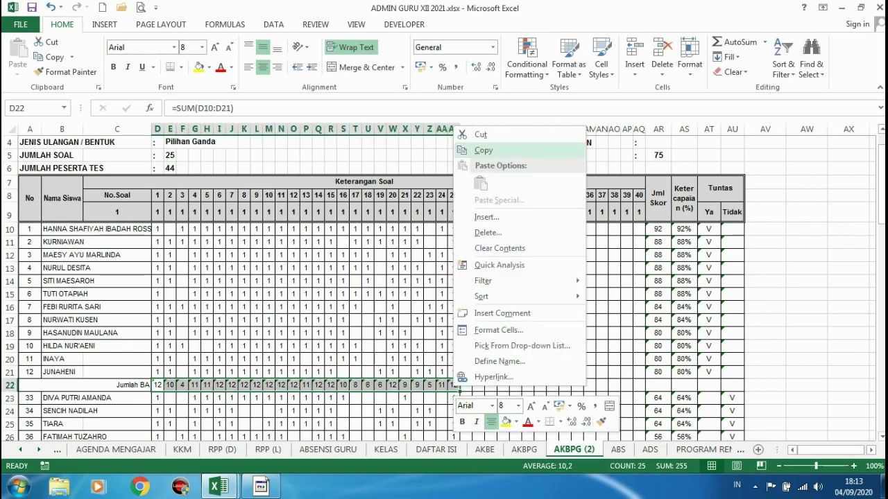
click(483, 151)
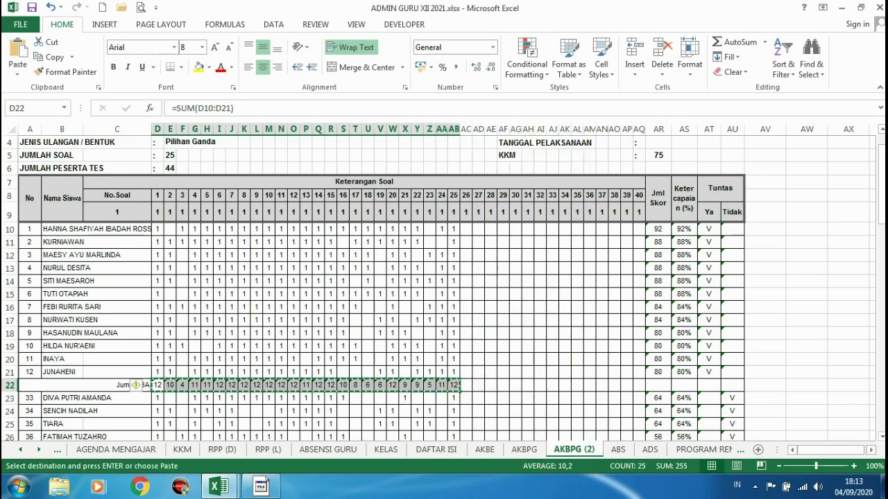
Paste the copied upper group totals as transposed values into the ABS sheet's BA column, starting at B12.
click(618, 449)
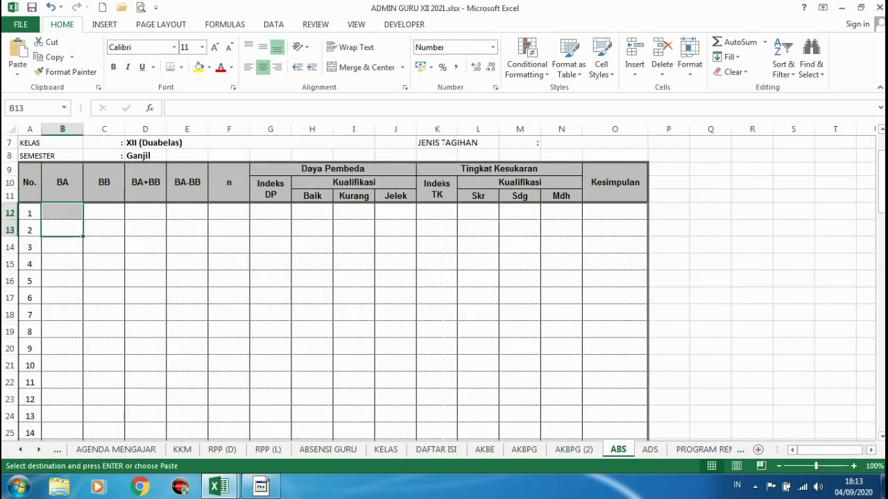
right_click(63, 211)
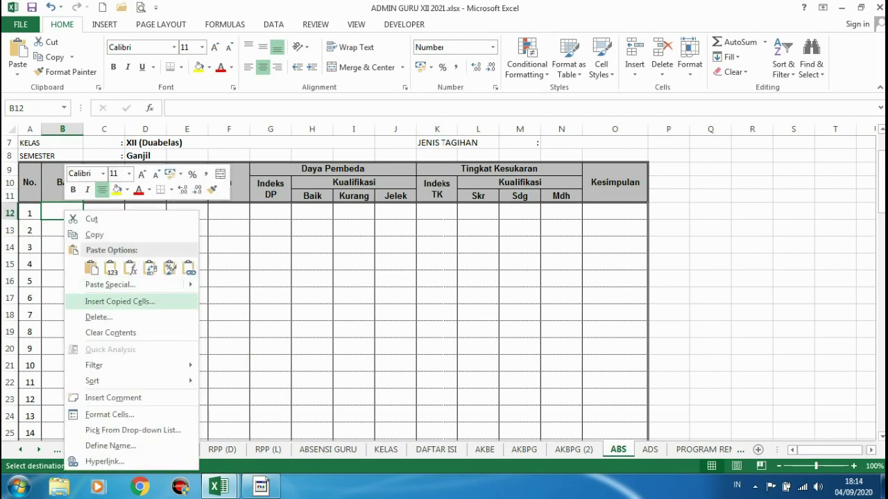
mouse_move(109, 284)
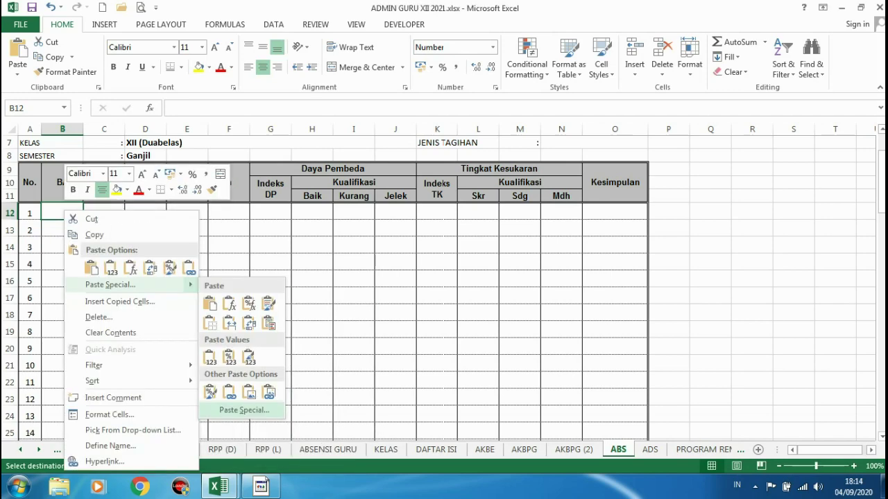
click(244, 410)
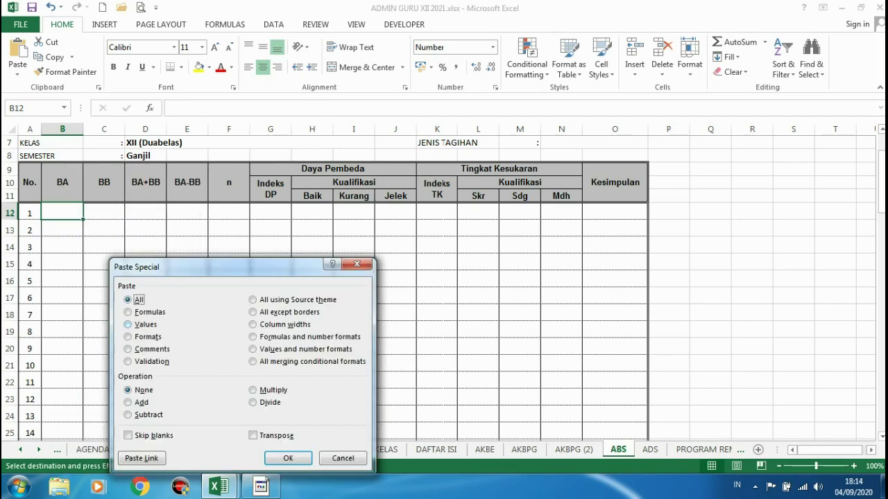
click(142, 325)
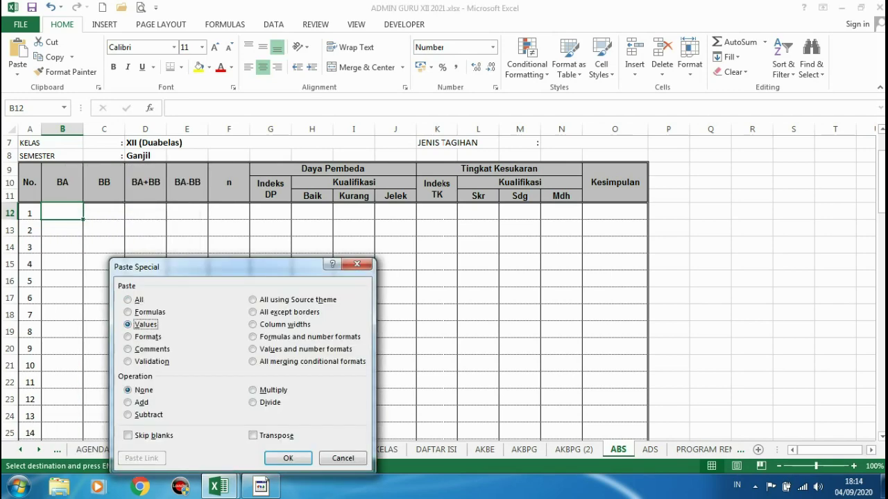
click(253, 435)
click(288, 458)
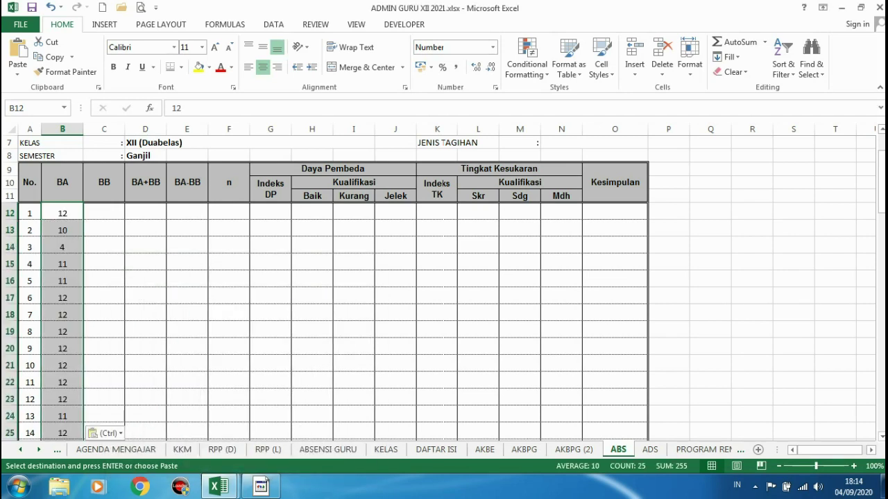
Check the pasted BA values in column B against the question numbers down to the end of the list.
scroll(444, 288, down, 4)
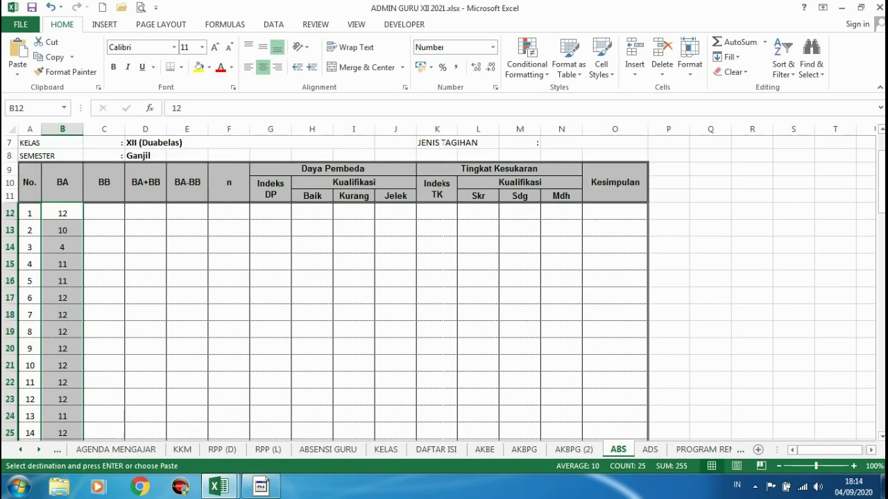
scroll(444, 288, down, 2)
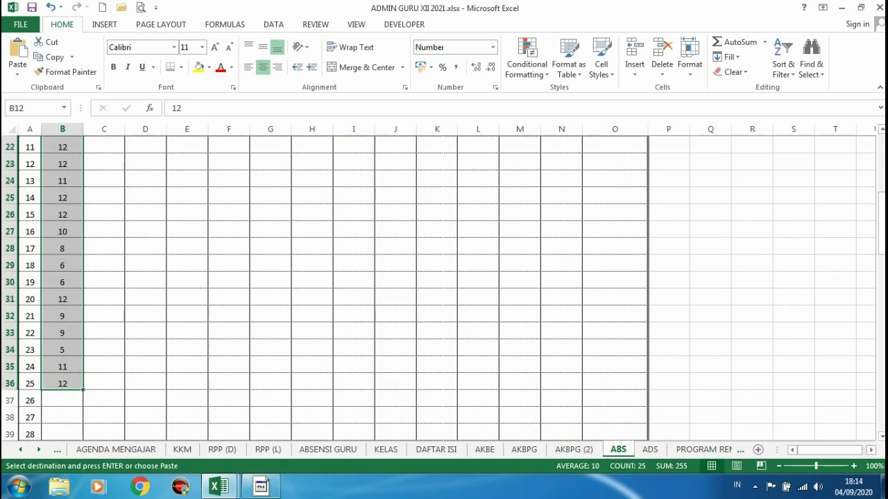
scroll(444, 288, up, 3)
scroll(444, 288, down, 2)
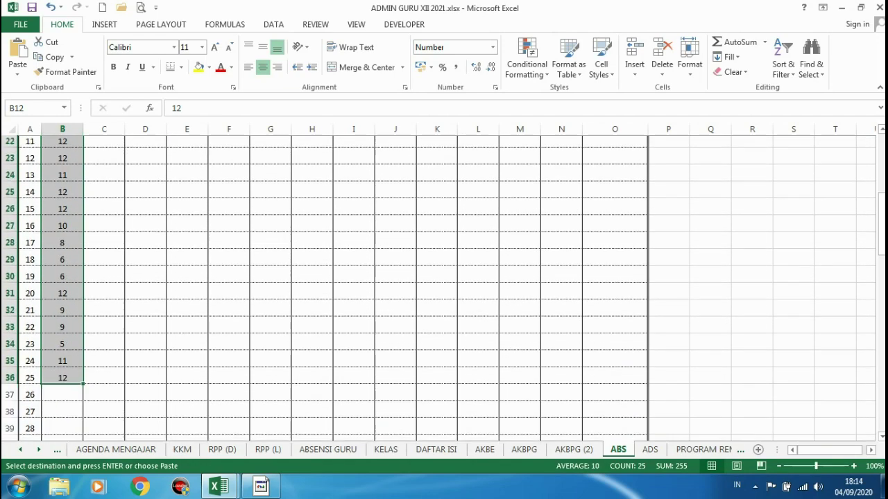
scroll(443, 287, up, 1)
scroll(444, 288, down, 2)
key(ctrl+v)
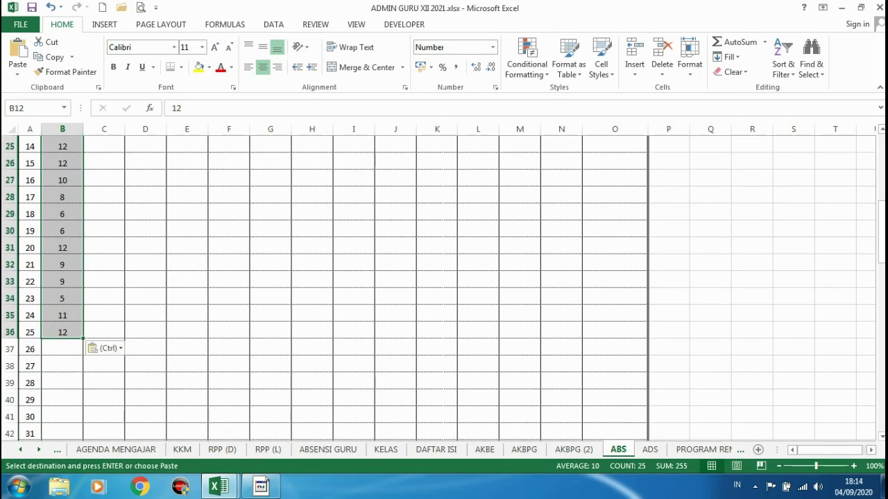
scroll(444, 287, up, 8)
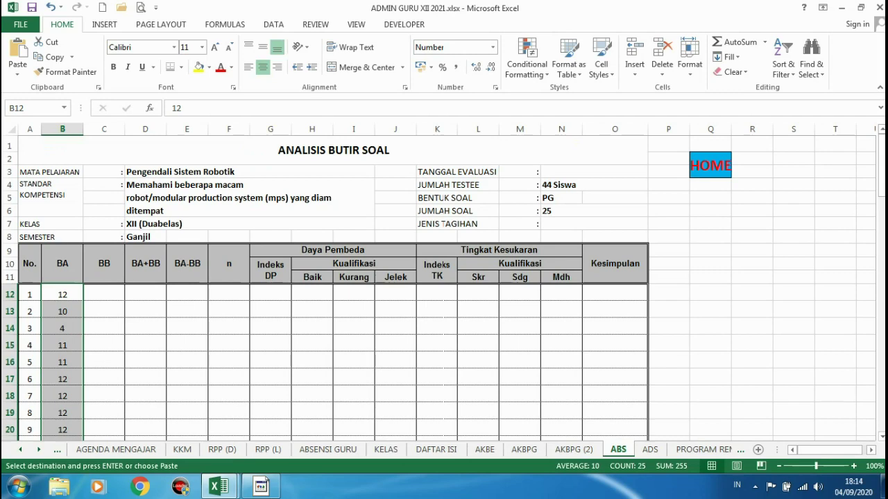
Delete the unused rows 37 to 66 for questions 26 to 55 from the item analysis table.
scroll(444, 288, down, 11)
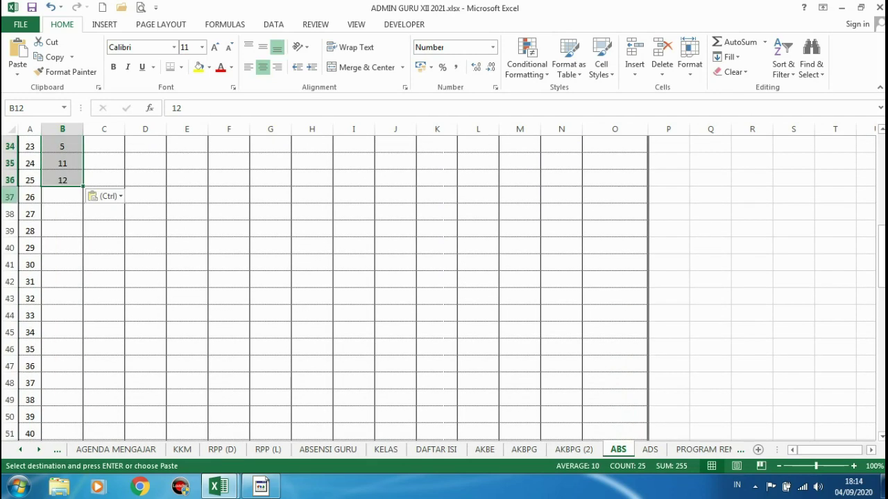
drag(10, 197, 10, 425)
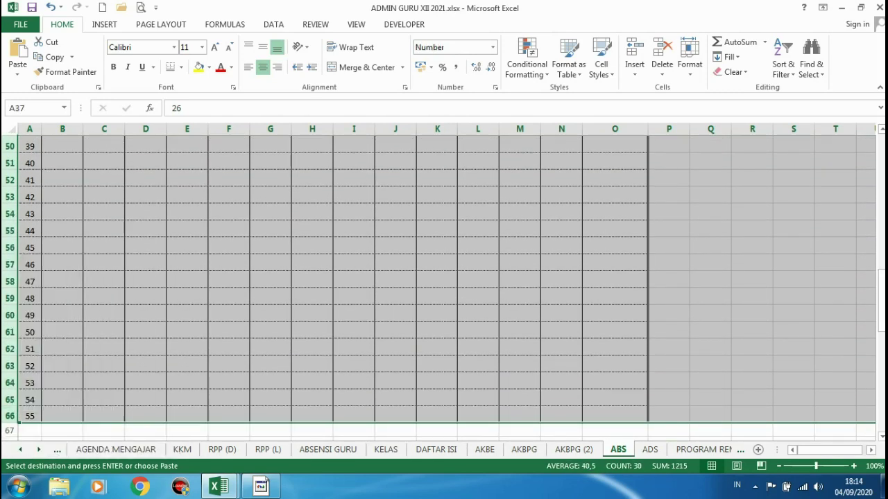
right_click(12, 416)
click(46, 323)
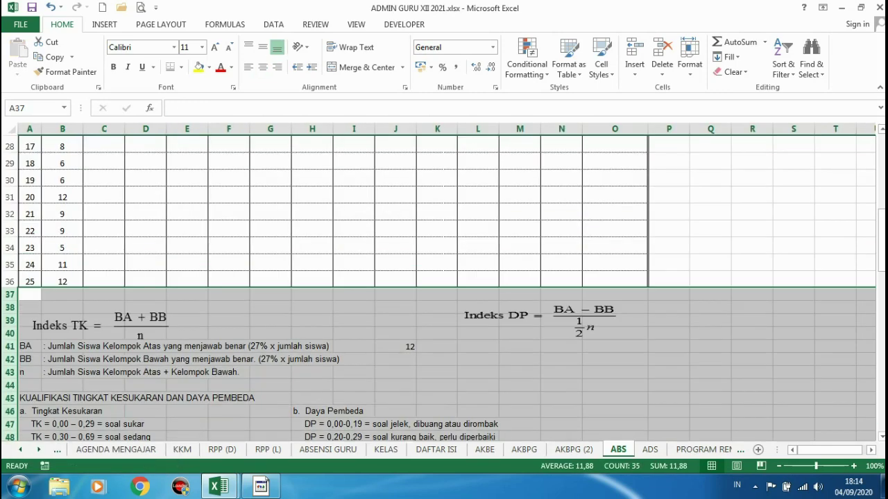
Close off the shortened table with a bottom border beneath question 25's row, from column A to O.
click(146, 294)
drag(29, 281, 614, 265)
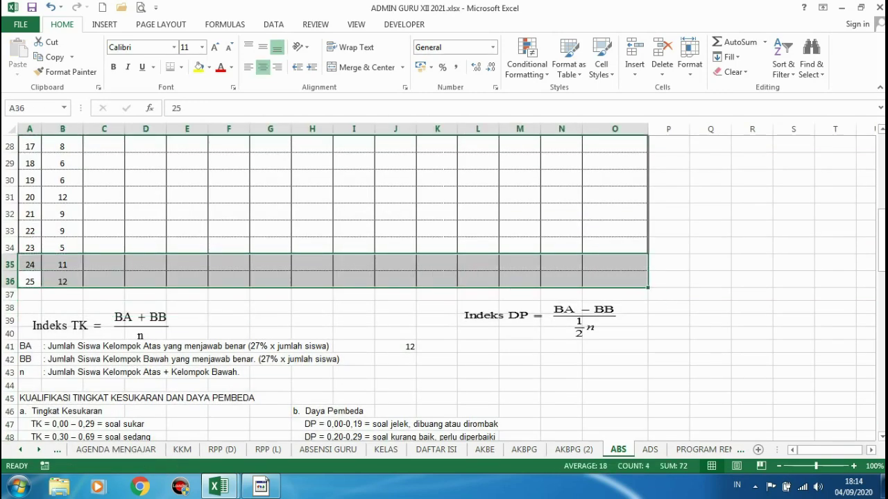
click(270, 214)
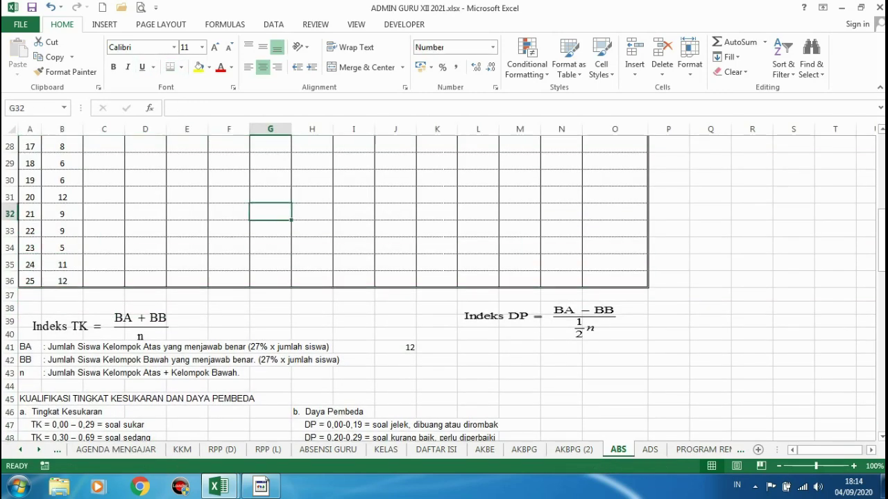
Copy the lower group's per-question totals in the Jumlah BB row, D35:AB35, on the AKBPG (2) sheet.
scroll(270, 214, up, 7)
scroll(333, 287, up, 1)
click(104, 295)
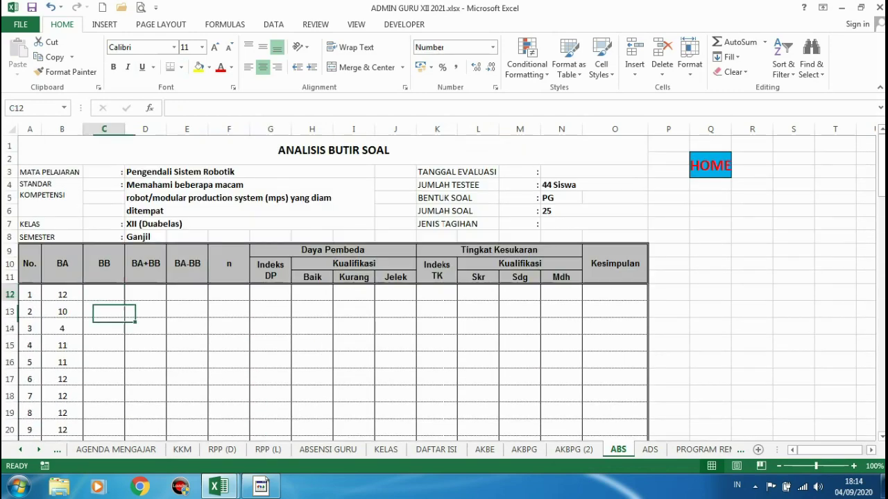
click(573, 449)
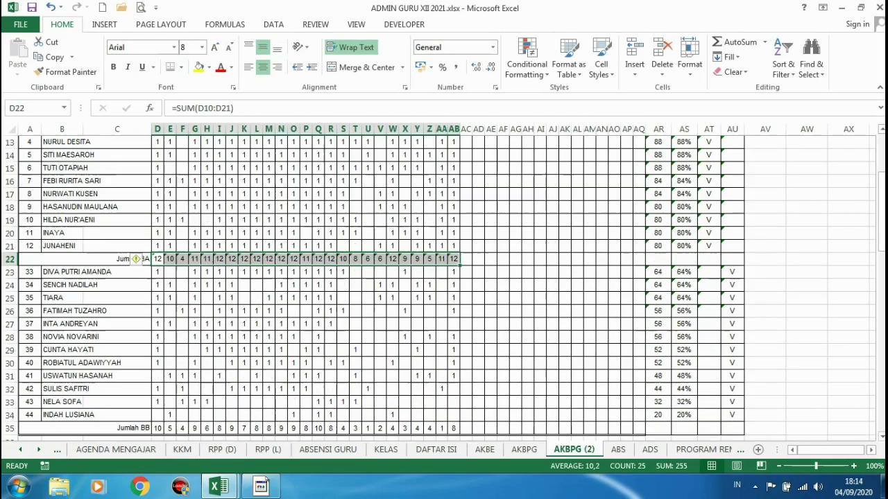
scroll(439, 288, down, 2)
click(158, 350)
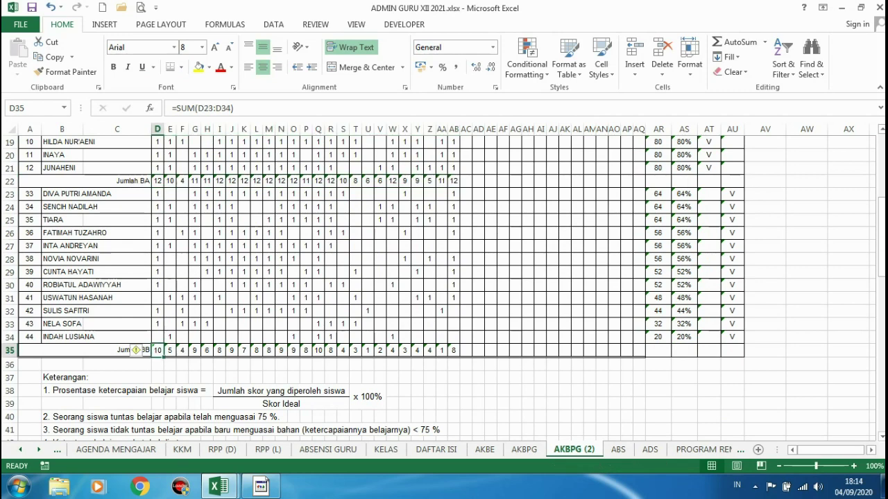
drag(136, 349, 452, 350)
right_click(453, 350)
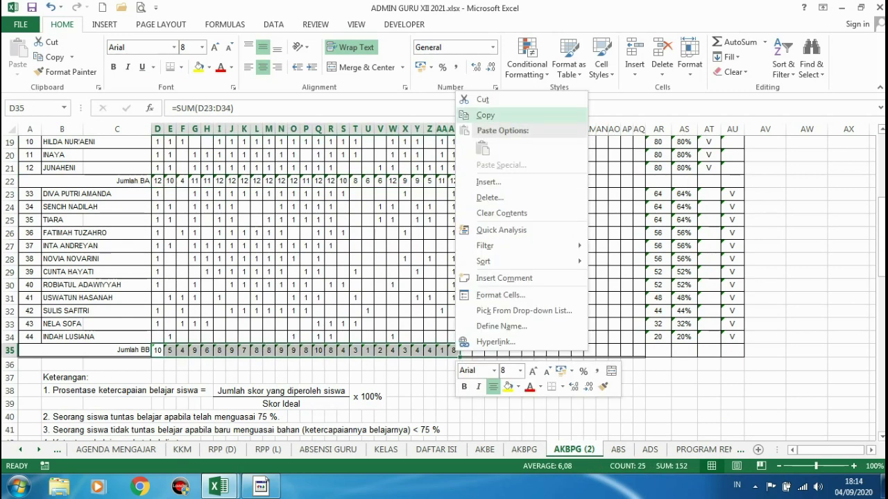
click(486, 115)
Paste the copied lower group totals as transposed values into the ABS sheet's BB column, starting at C12.
click(618, 449)
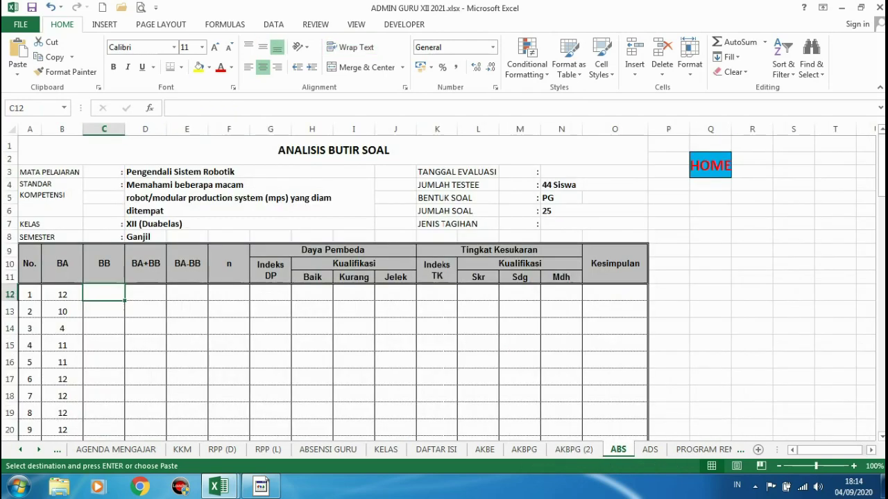
right_click(106, 294)
mouse_move(233, 105)
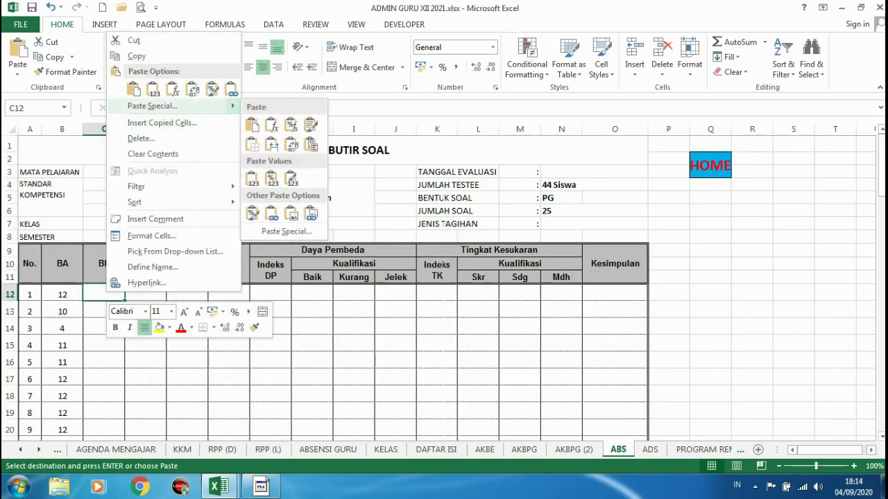
click(286, 231)
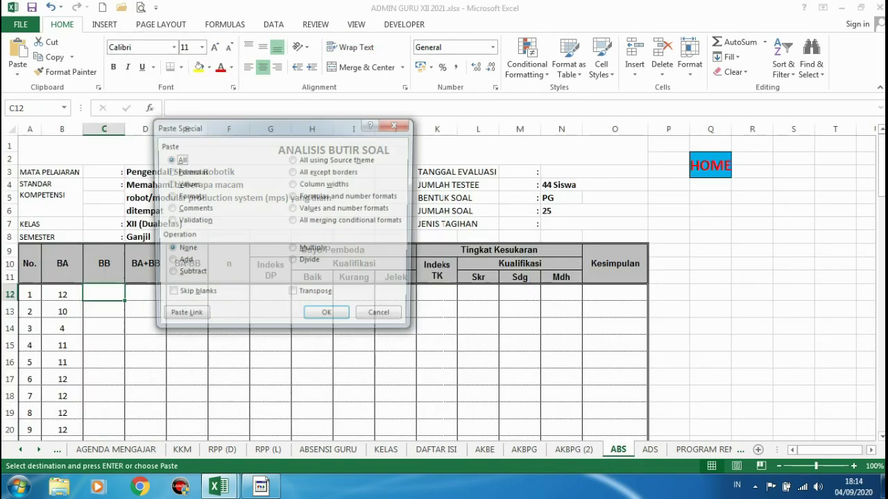
key(v)
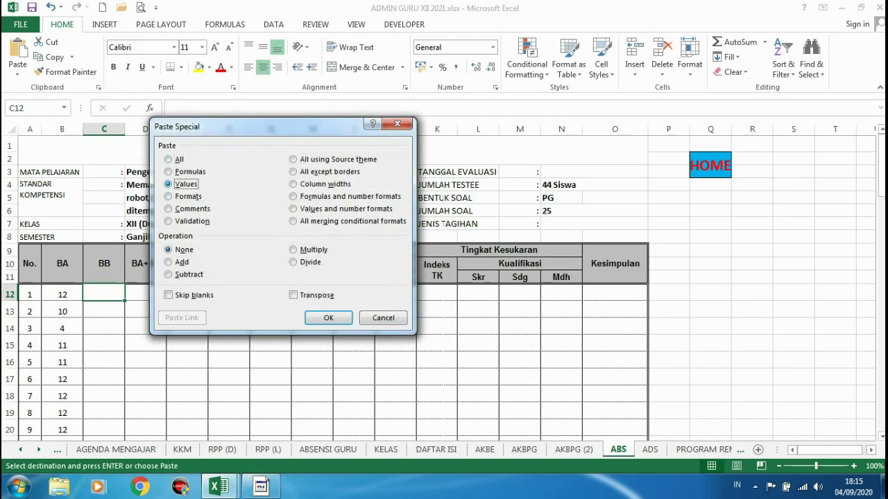
key(e)
key(Return)
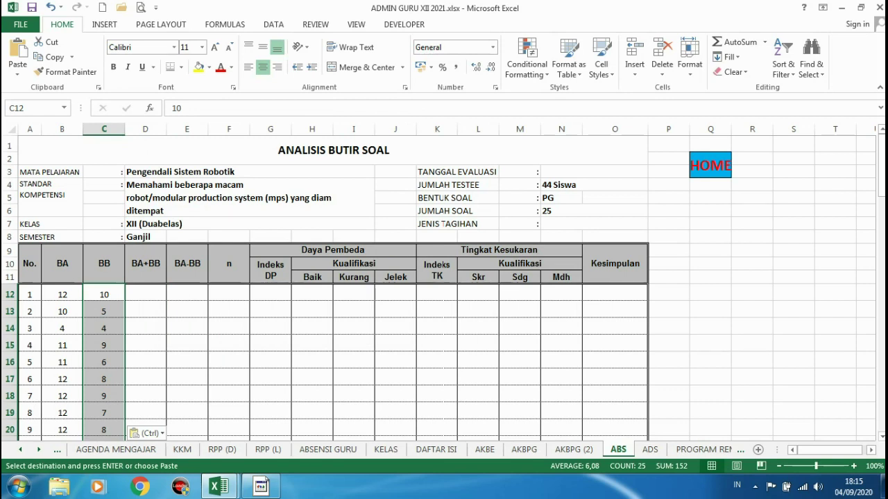
Calculate BA+BB in D12 with =B12+C12 and fill the formula down to question 25.
click(146, 294)
text(=)
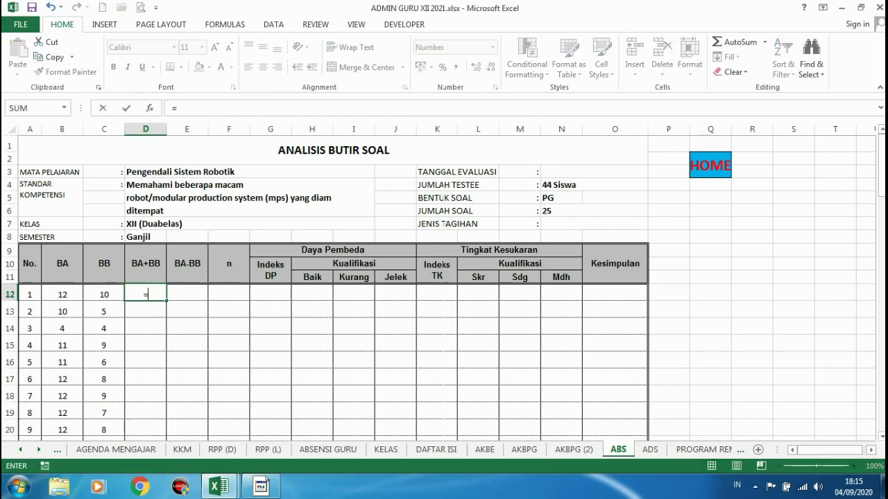
click(62, 294)
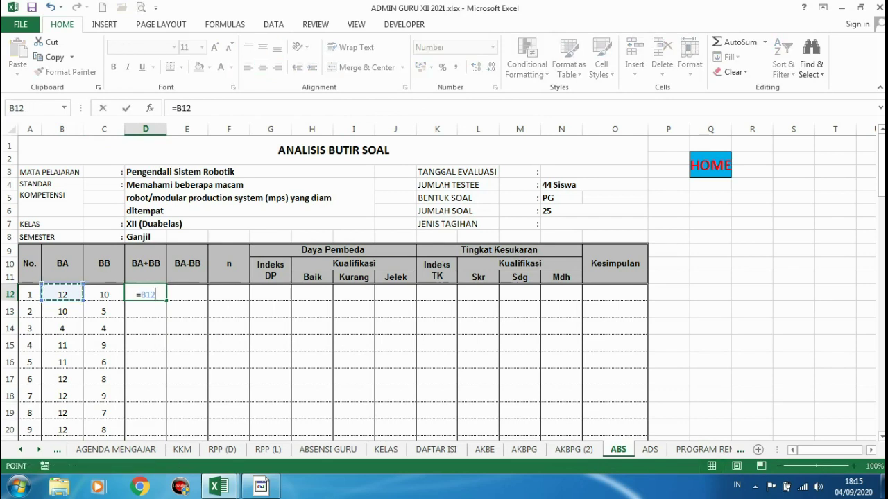
text(+)
click(104, 294)
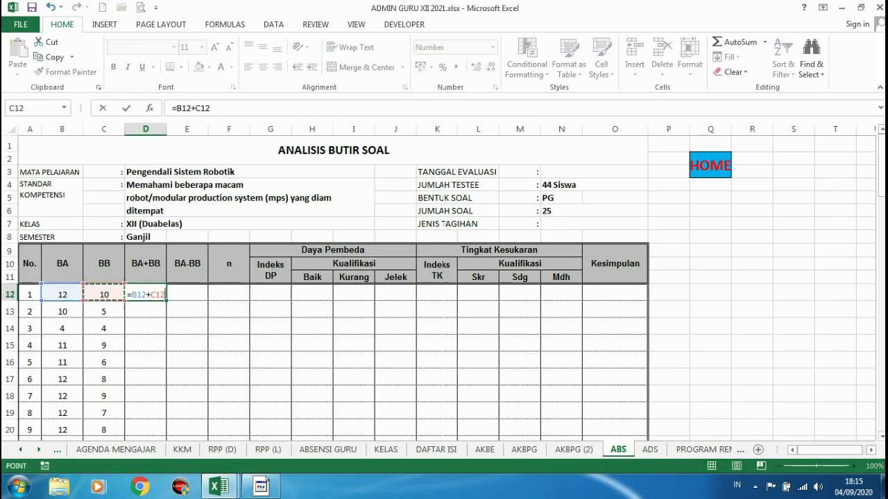
key(Return)
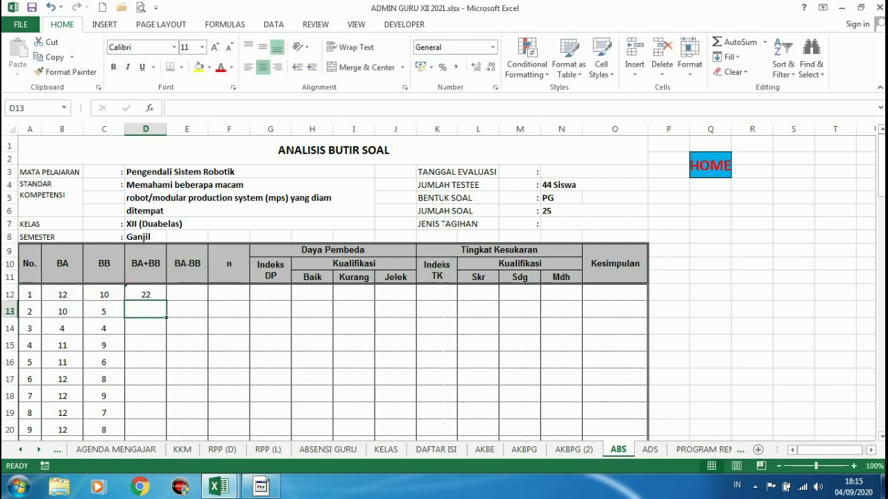
click(145, 294)
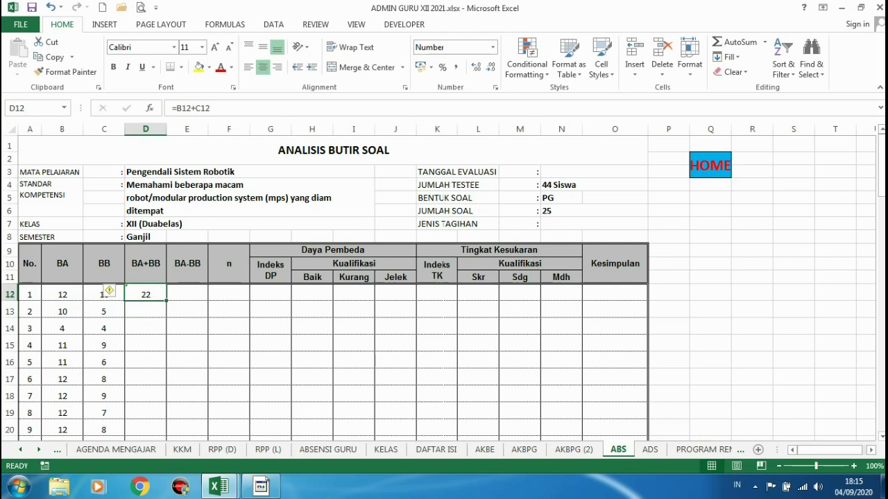
double_click(166, 301)
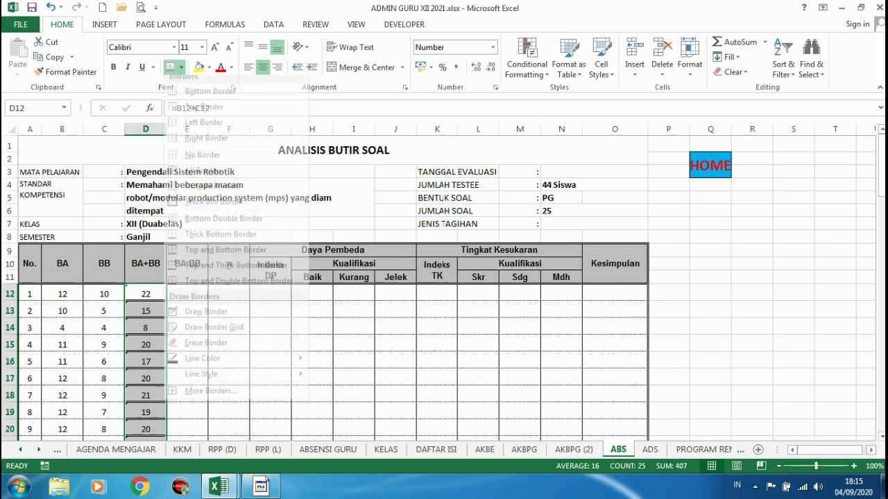
Restore the BA+BB column's borders in D12:D36 with dotted lines between the rows and a double line at the bottom.
click(181, 67)
click(210, 398)
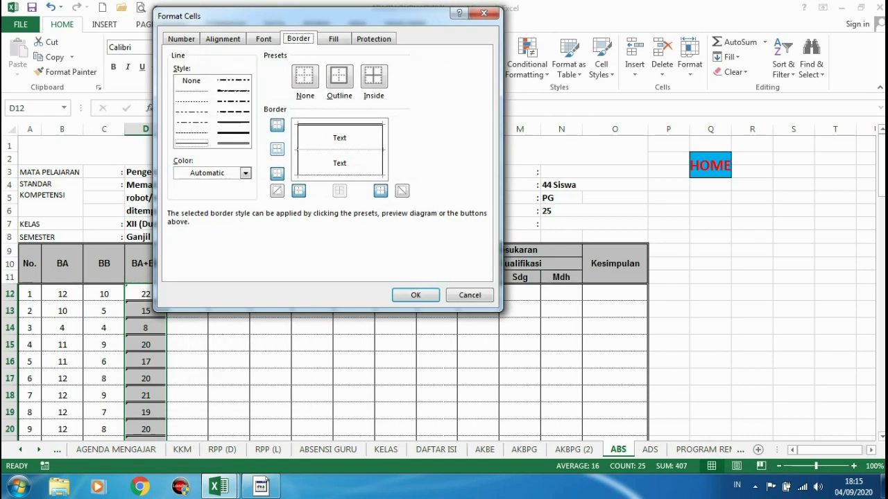
click(192, 91)
click(277, 148)
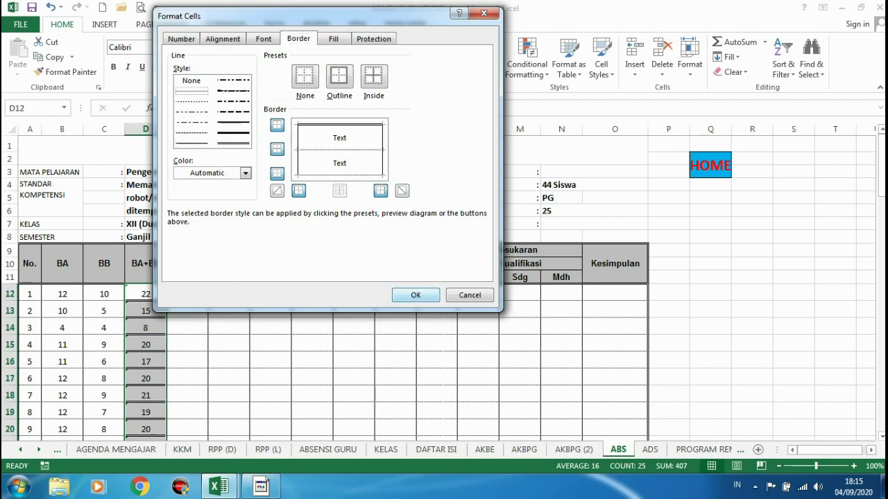
click(233, 143)
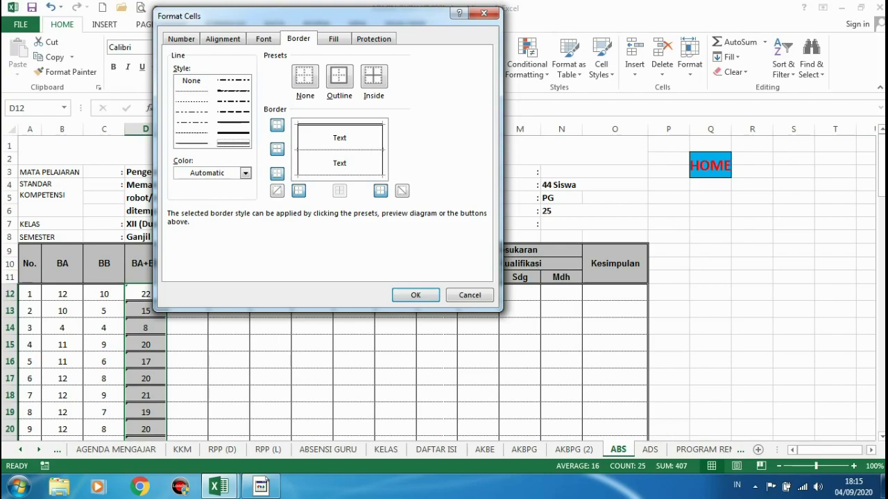
click(416, 294)
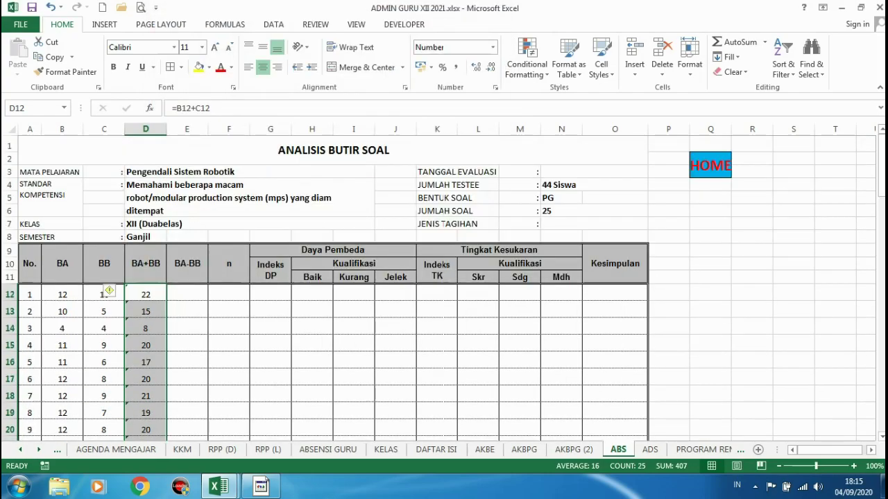
scroll(443, 277, down, 12)
scroll(444, 277, up, 2)
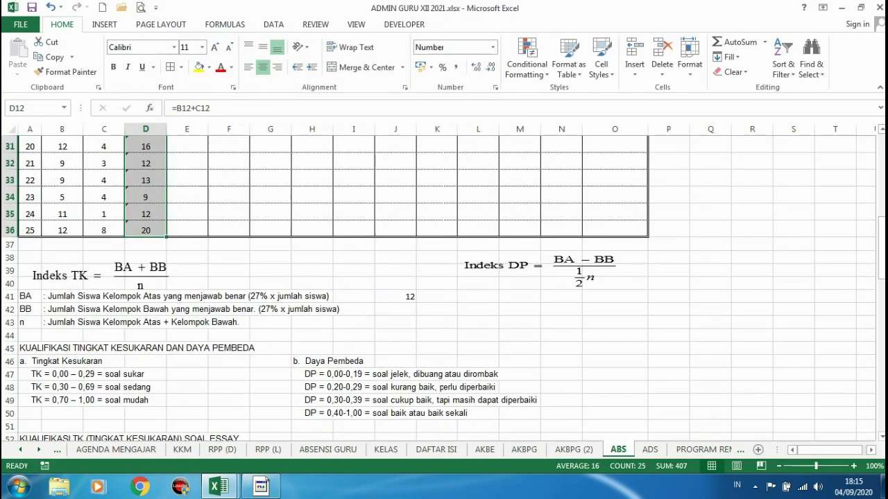
Calculate BA-BB in E12 with =B12-C12 and fill the formula down to question 25.
scroll(443, 277, up, 10)
click(188, 294)
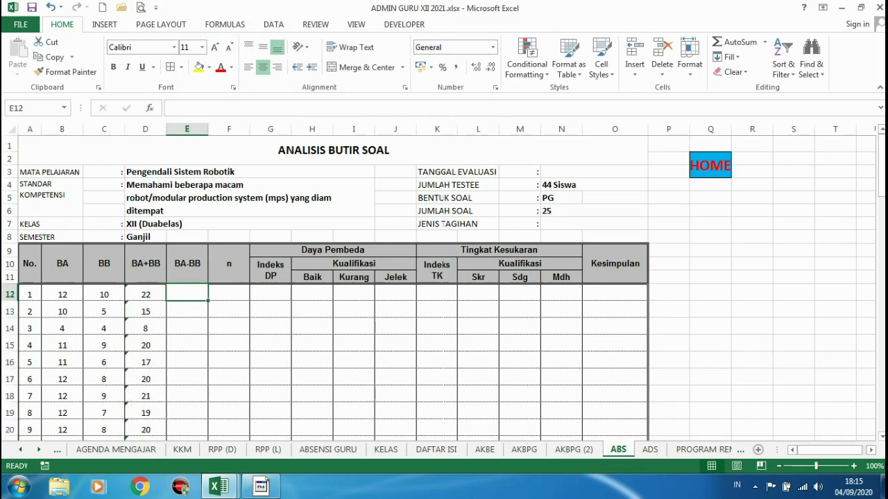
text(=)
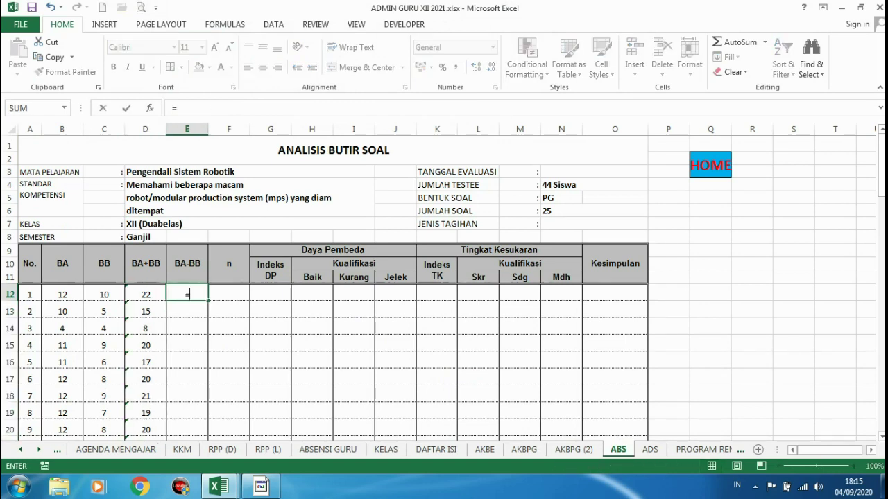
click(62, 294)
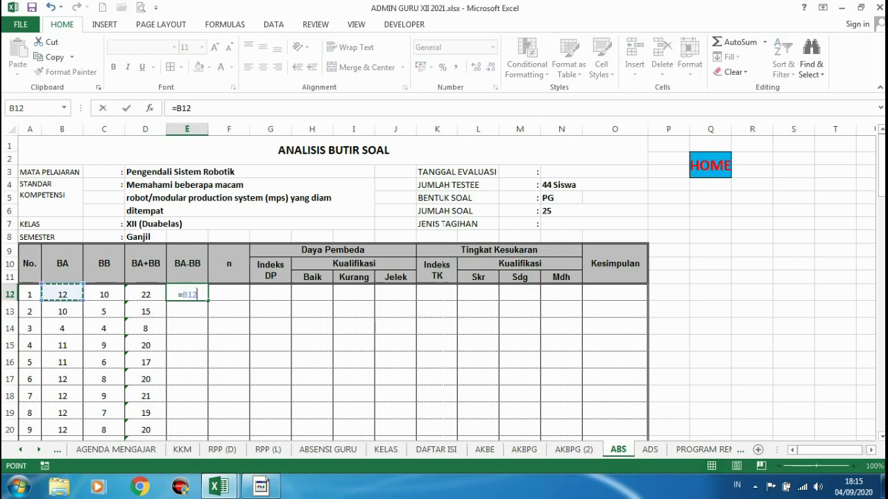
text(-)
click(104, 294)
key(Return)
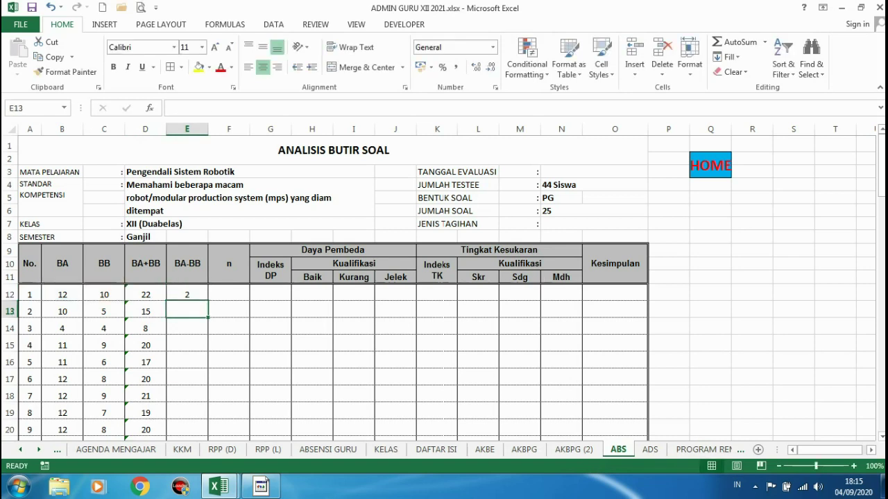
click(187, 295)
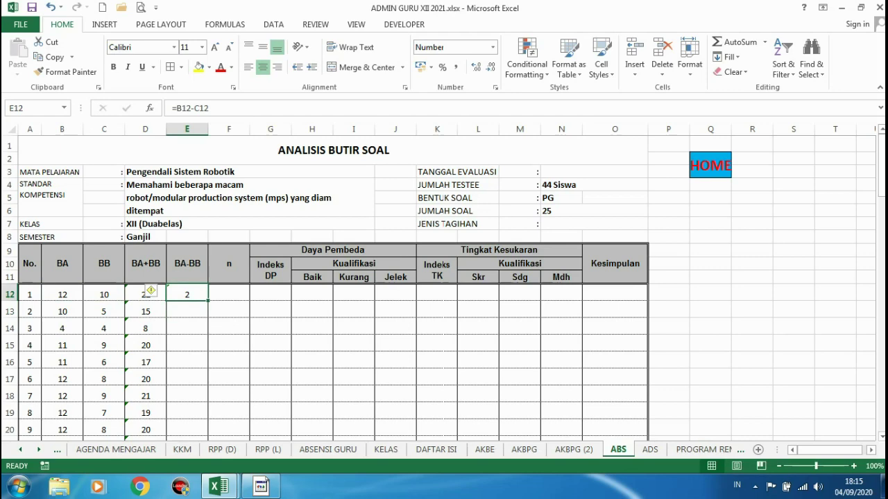
double_click(208, 301)
Set dotted lines between the rows and a double bottom border on the BA-BB column, E12:E36.
click(171, 68)
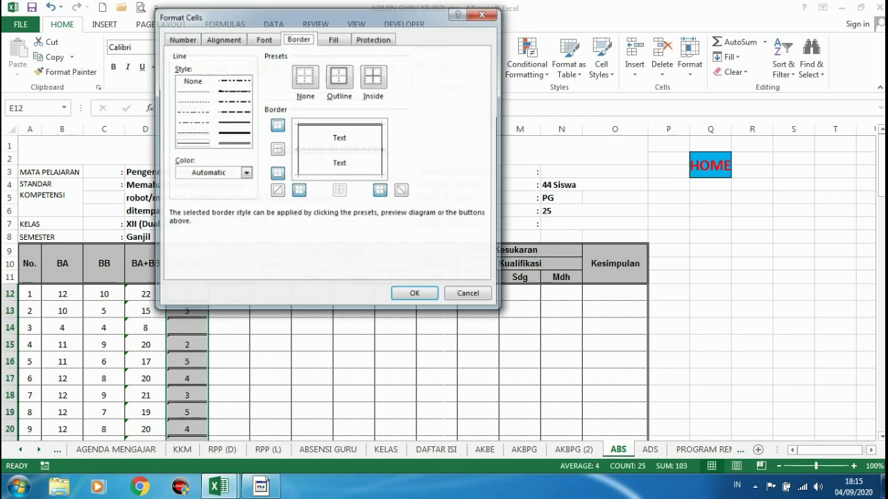
click(192, 91)
click(339, 150)
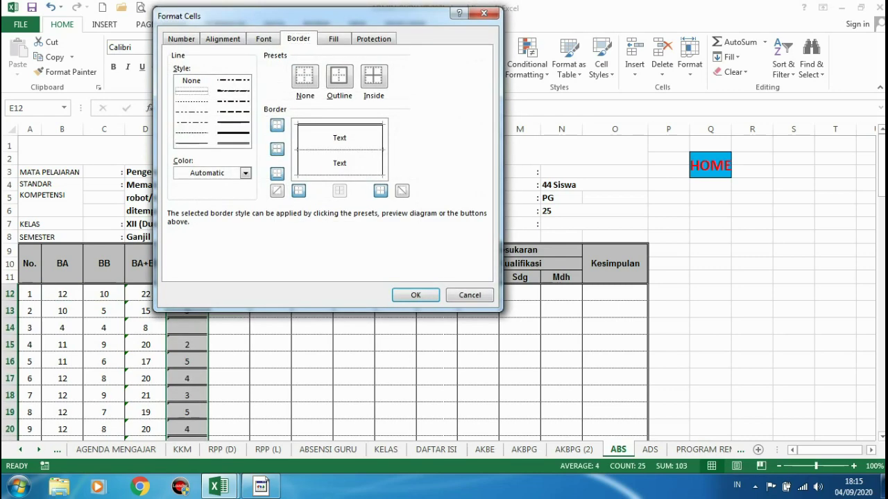
click(234, 143)
click(276, 173)
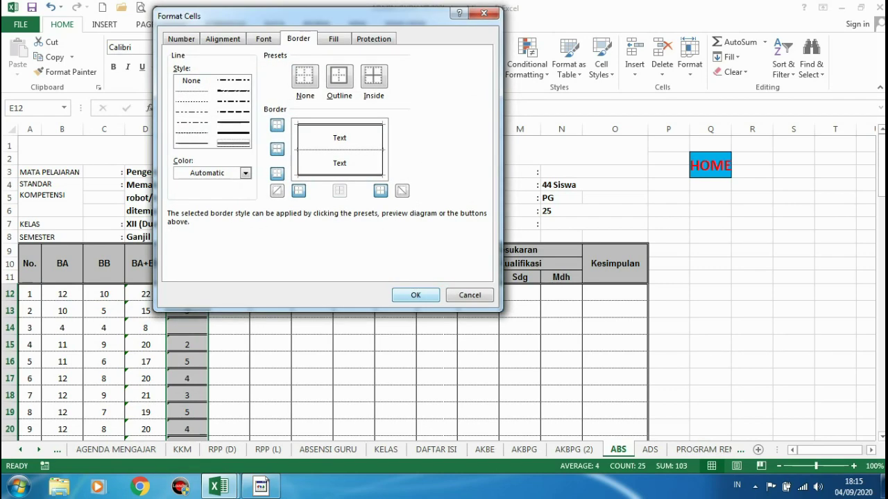
click(415, 295)
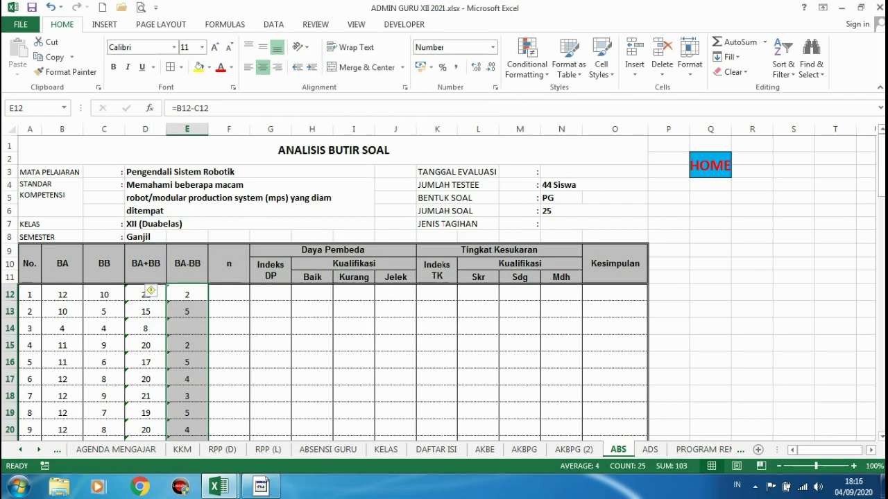
Select F12 in the n column and consult the definition of n in the notes beneath the table.
click(229, 295)
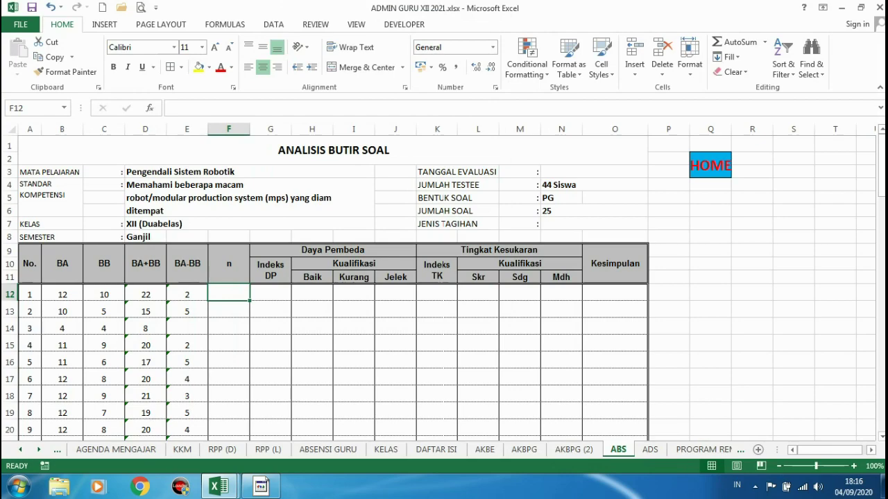
scroll(444, 288, down, 12)
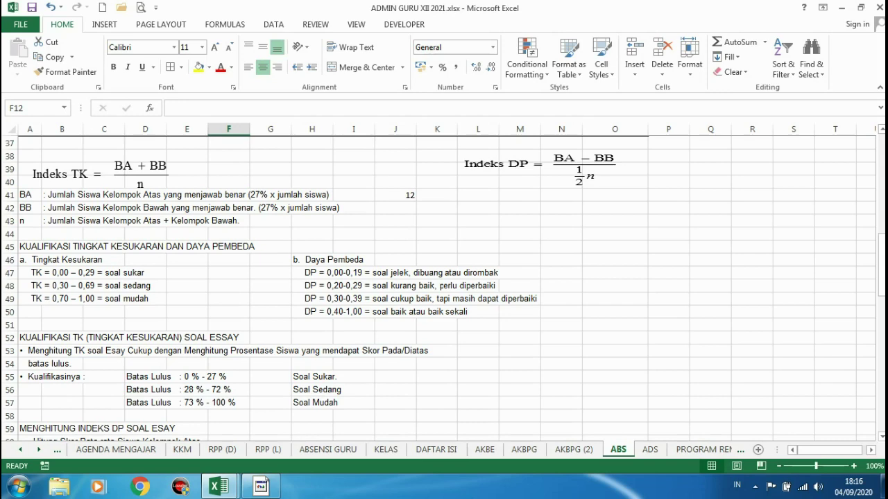
scroll(444, 288, up, 12)
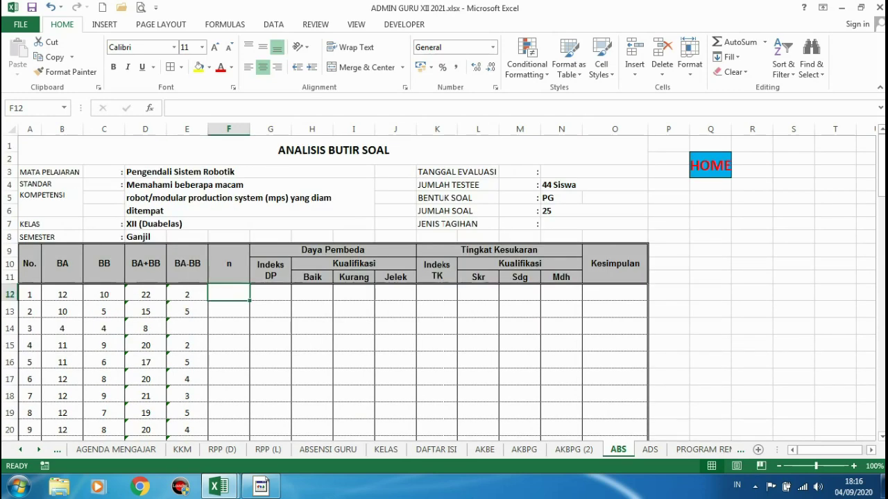
text(=)
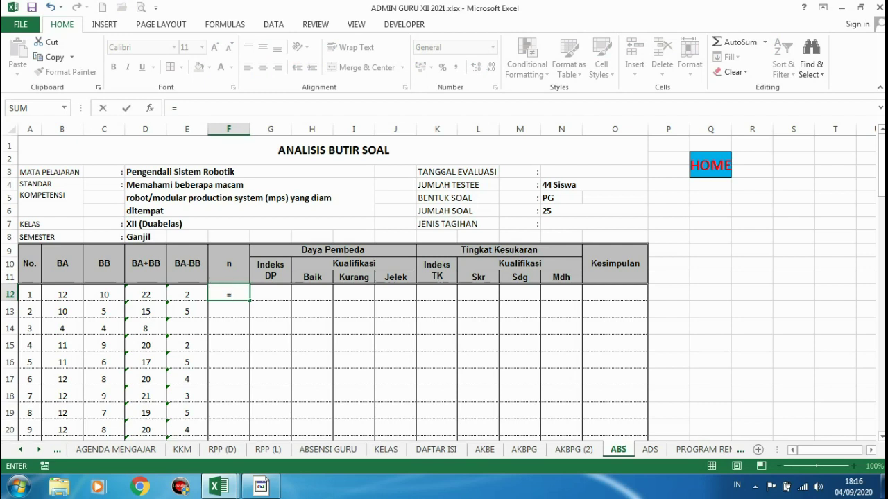
click(145, 295)
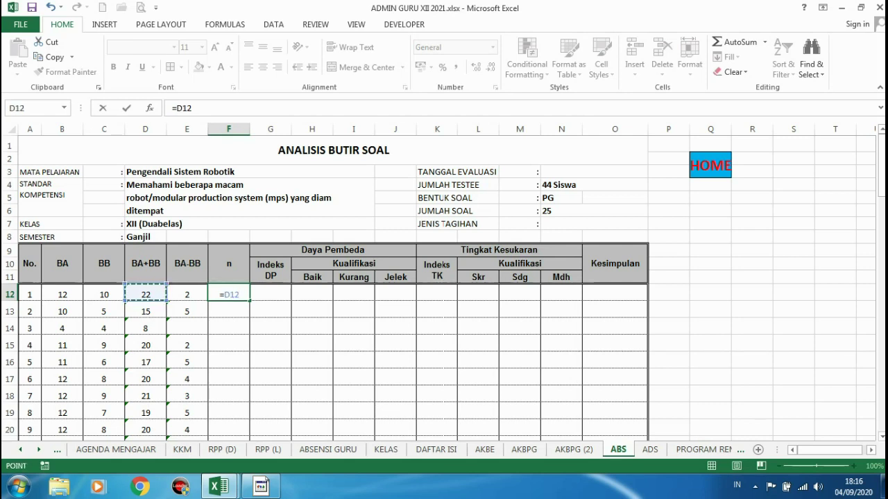
key(BackSpace)
key(BackSpace)
key(BackSpace)
key(BackSpace)
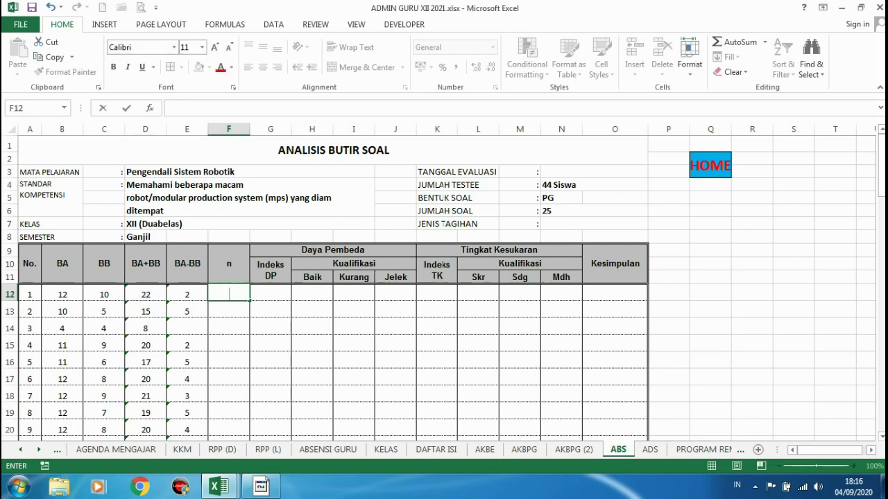
text(+)
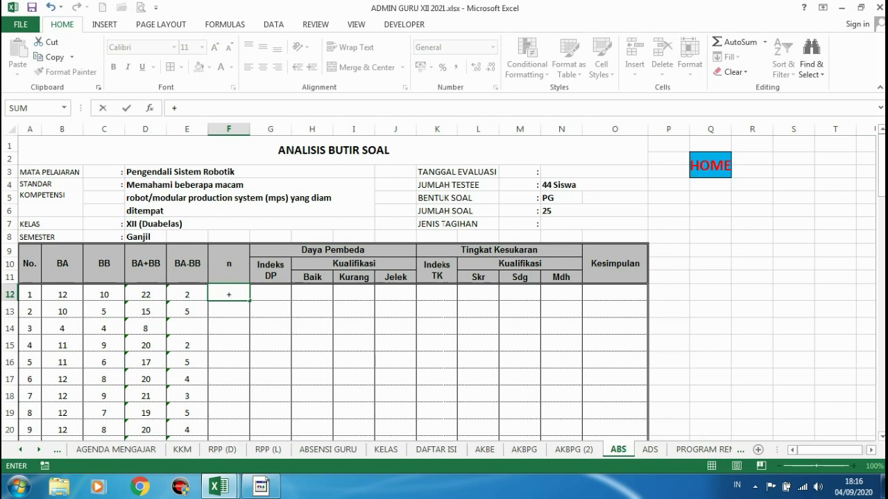
key(BackSpace)
Enter n in F12 as =12+12, replace it with the constant 24, and fill it down to question 25.
text(=12+12)
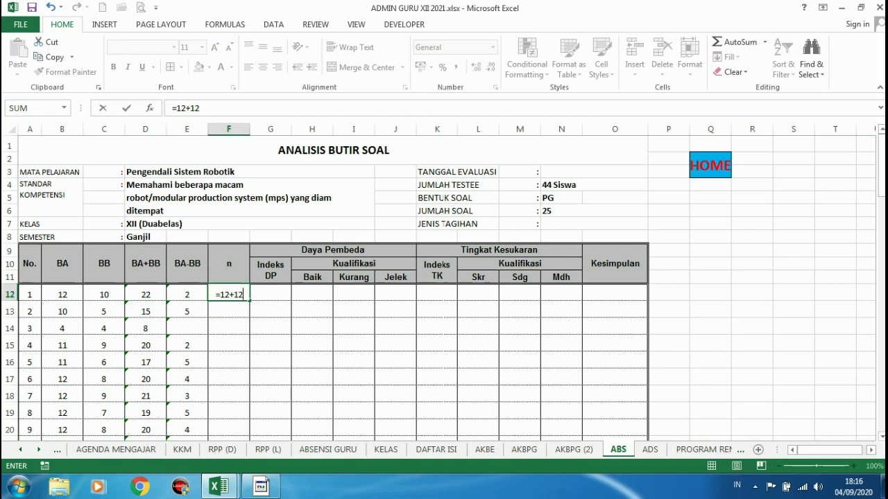
key(Return)
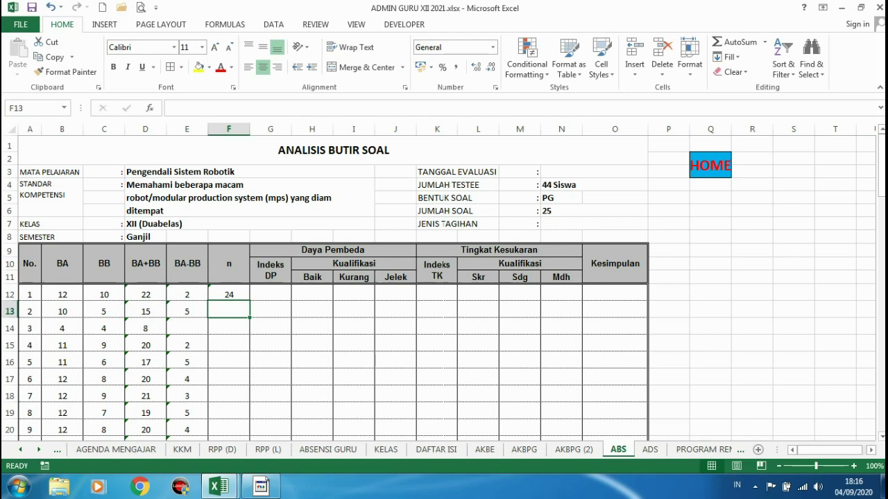
click(229, 295)
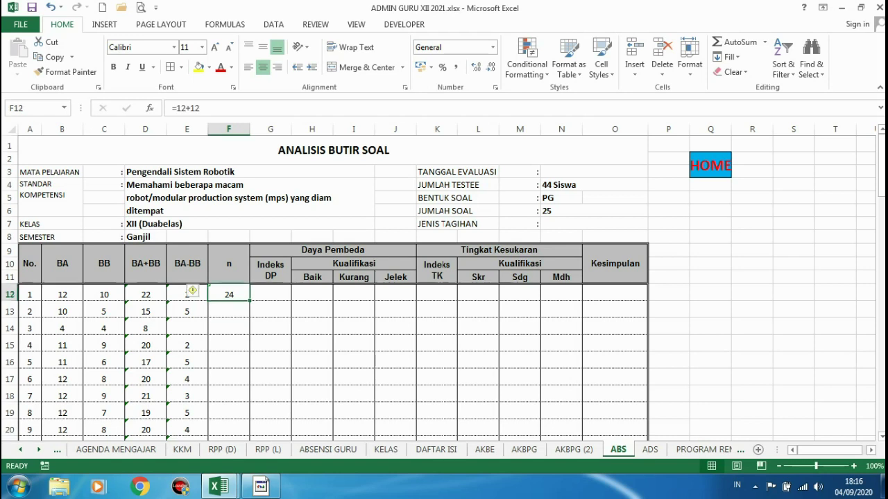
text(24)
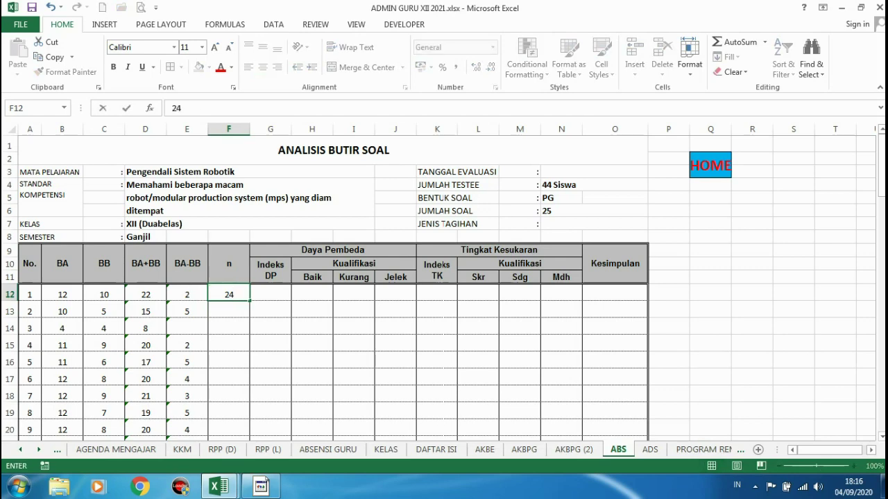
key(ctrl+Return)
double_click(250, 301)
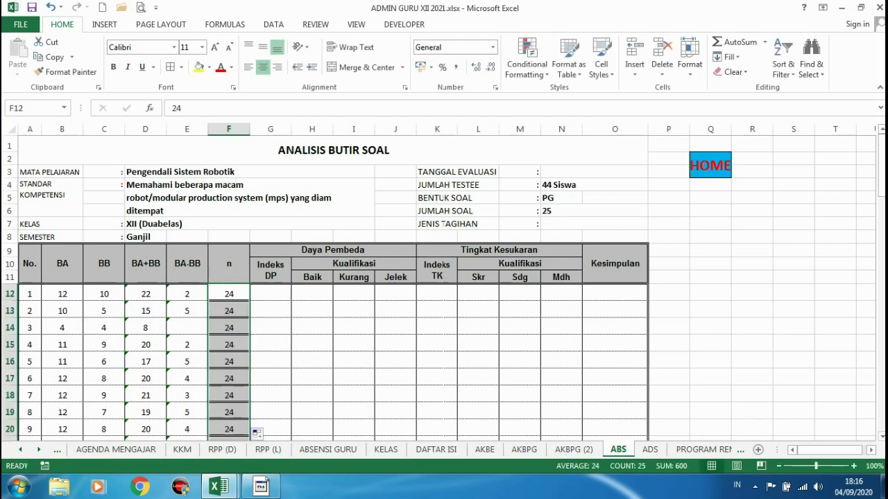
Set dotted lines between the rows and a double bottom border on the n column, F12:F36.
key(ctrl+1)
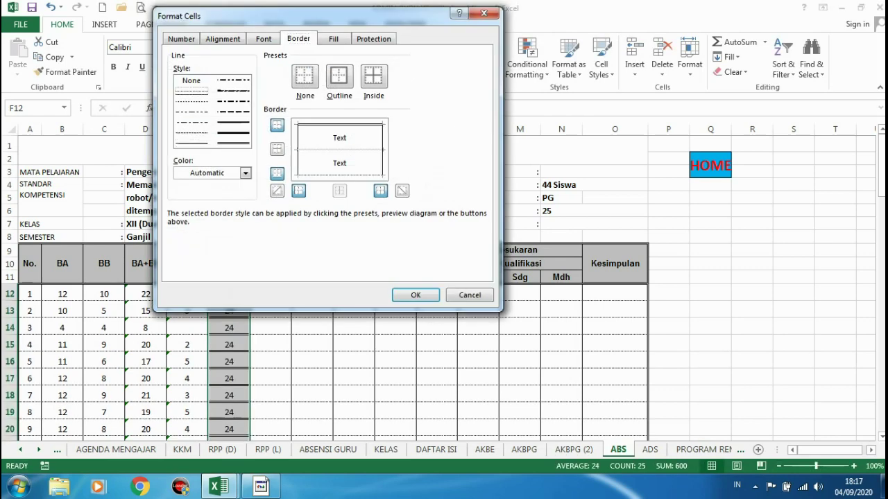
click(233, 143)
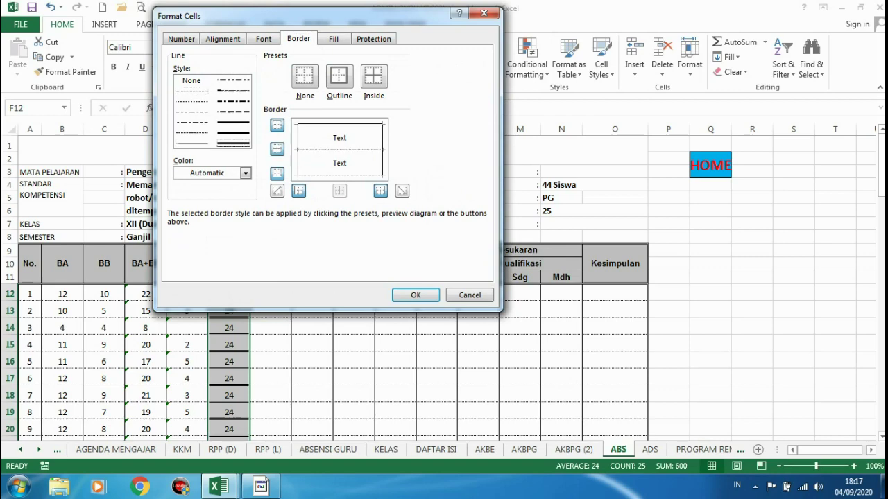
click(339, 175)
key(Return)
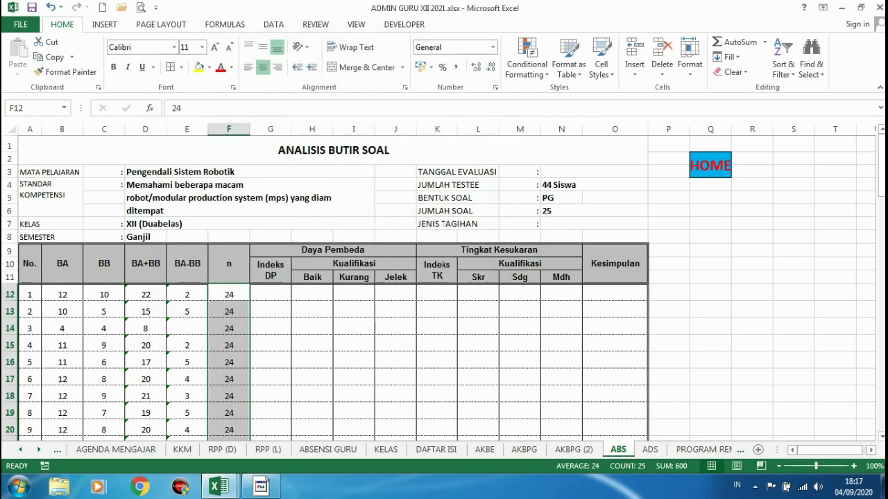
Move the Indeks DP equation from beneath the table to rows 12–14, next to the Indeks DP column.
click(333, 251)
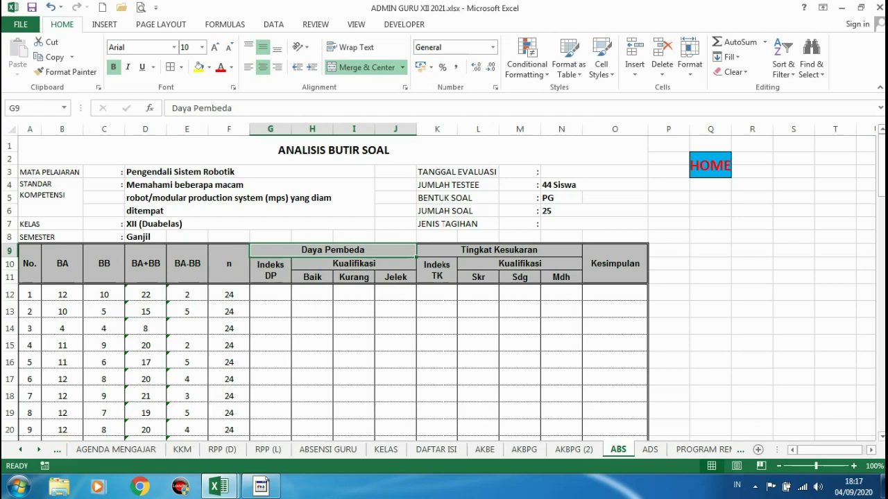
scroll(444, 288, down, 10)
scroll(444, 288, up, 2)
scroll(444, 287, down, 2)
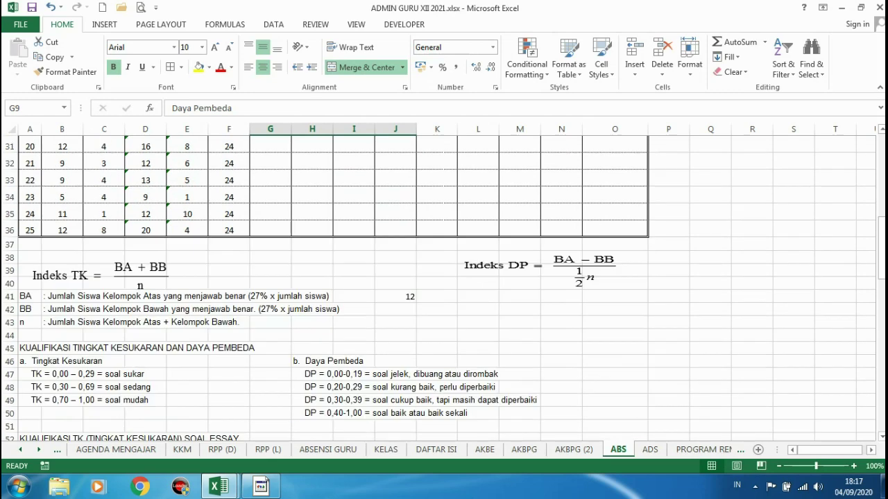
click(539, 271)
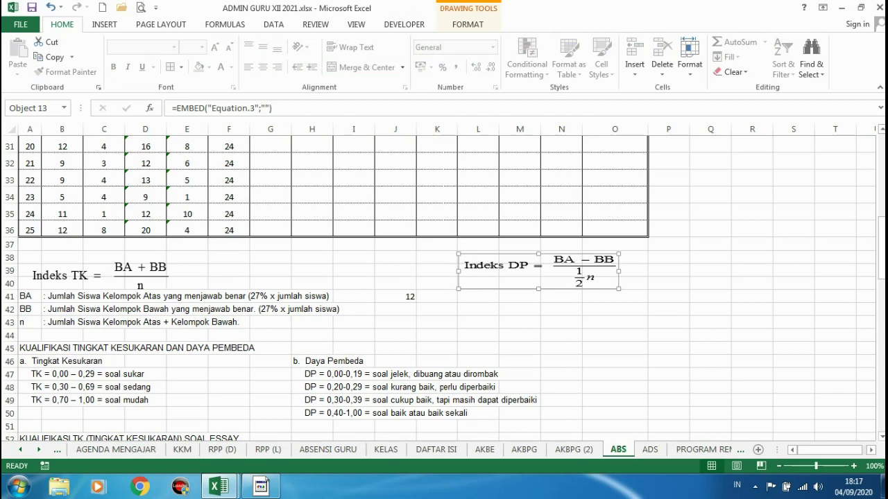
scroll(444, 288, up, 6)
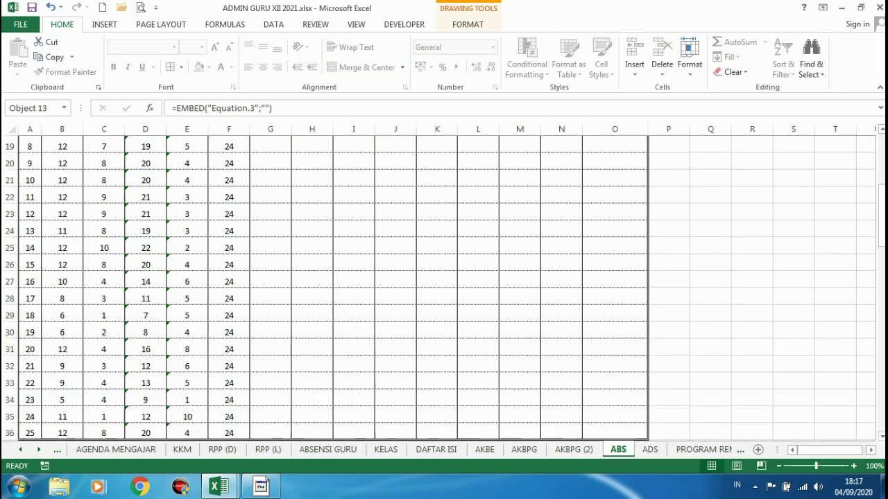
scroll(444, 288, down, 6)
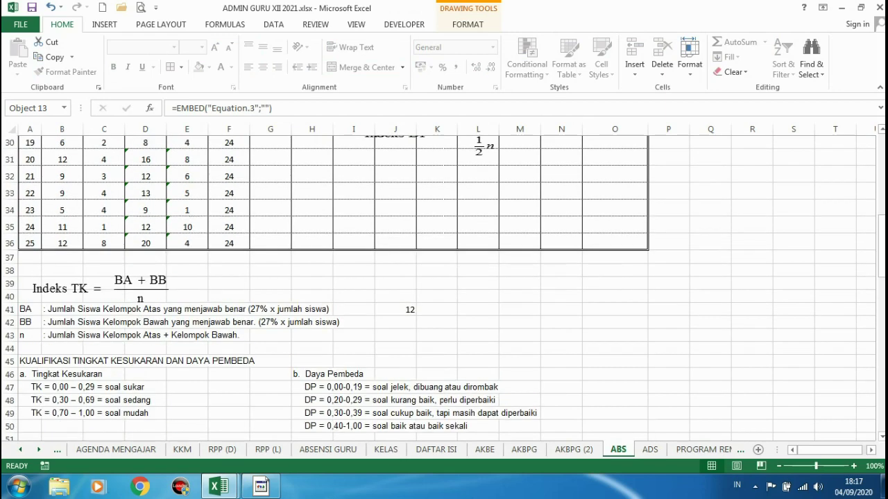
scroll(444, 287, up, 4)
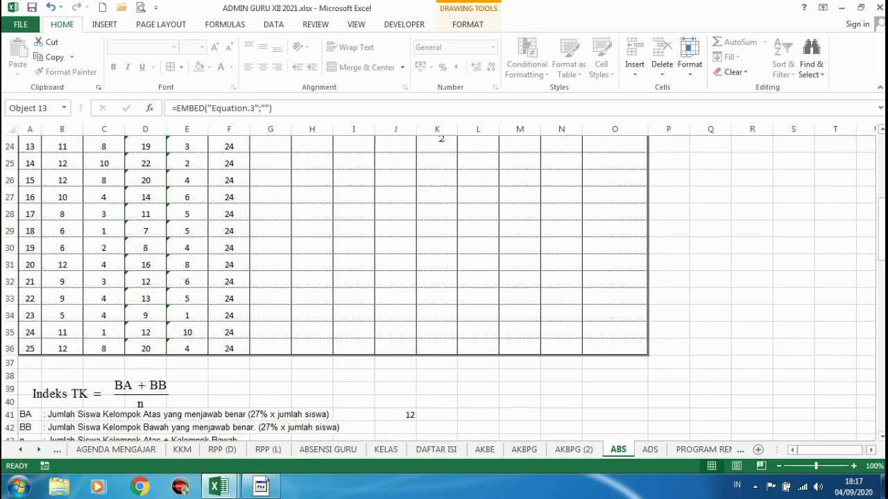
scroll(444, 288, up, 4)
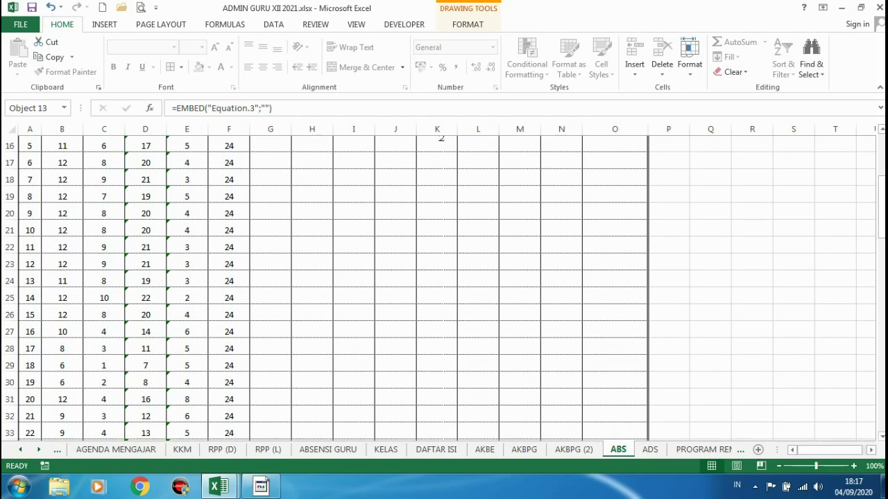
scroll(444, 288, up, 1)
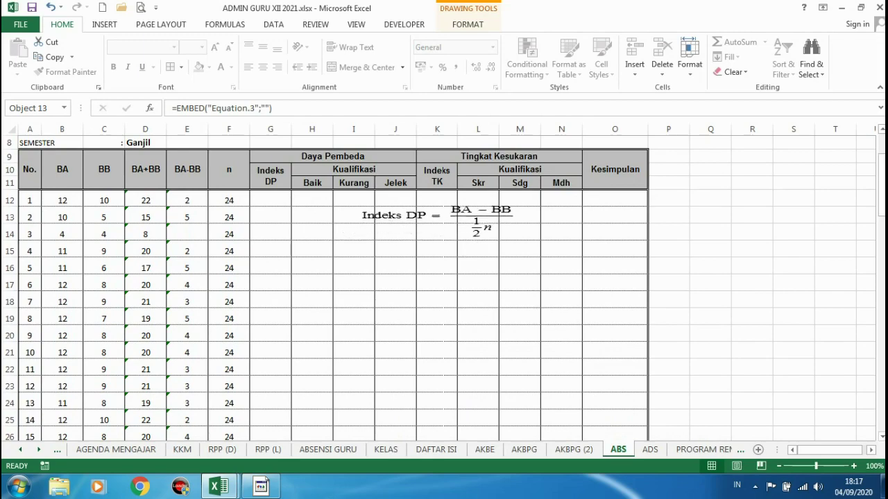
Select G12 and place the Indeks DP equation beside it, over columns I to L near rows 12–14.
click(270, 199)
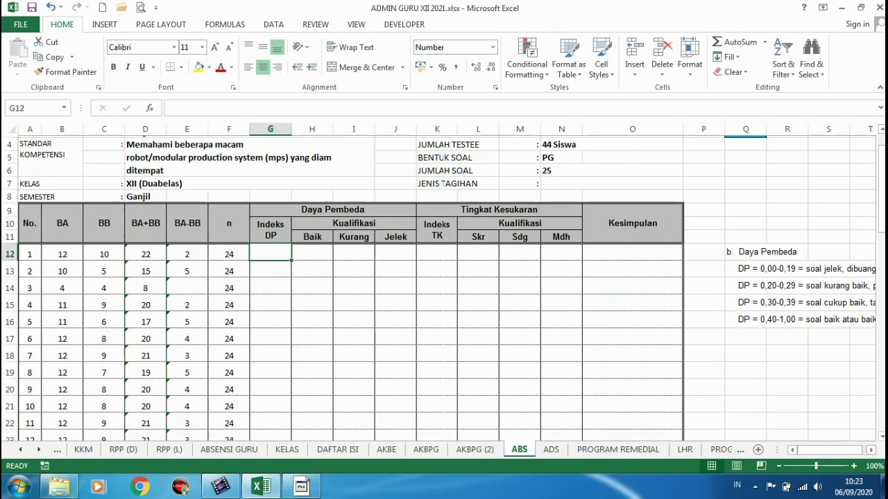
scroll(444, 288, down, 8)
drag(455, 326, 434, 141)
scroll(444, 288, up, 4)
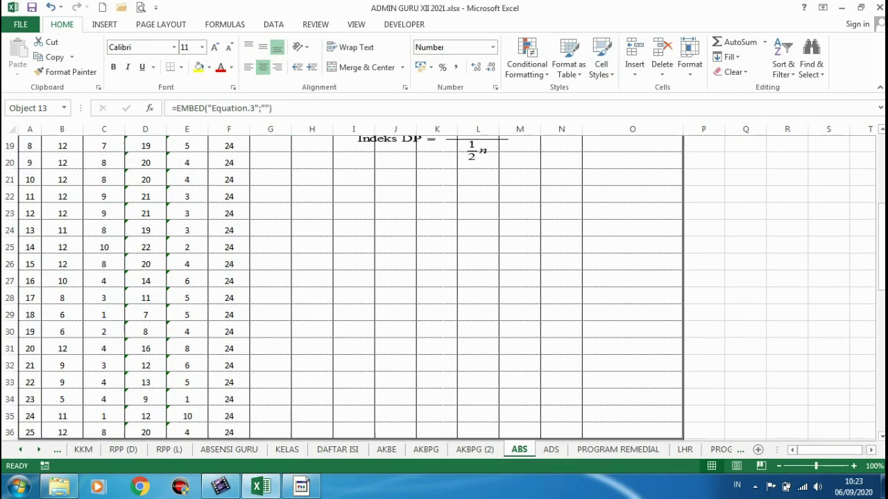
scroll(443, 288, up, 3)
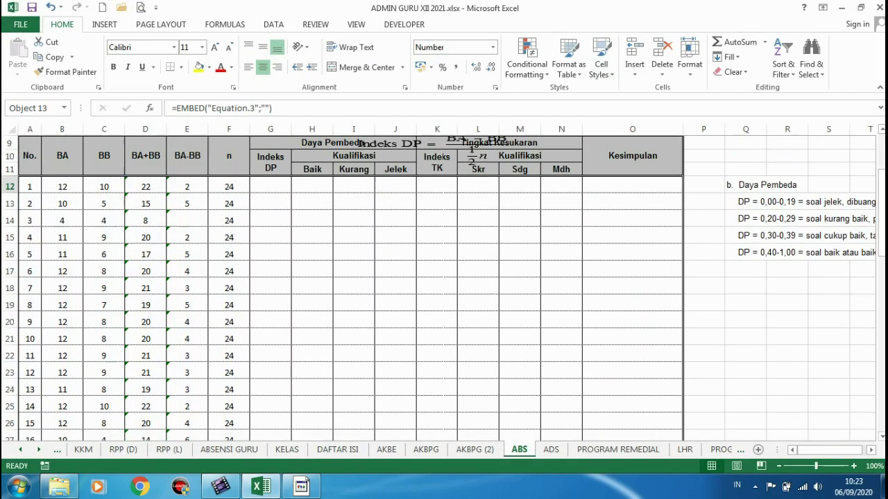
key(Escape)
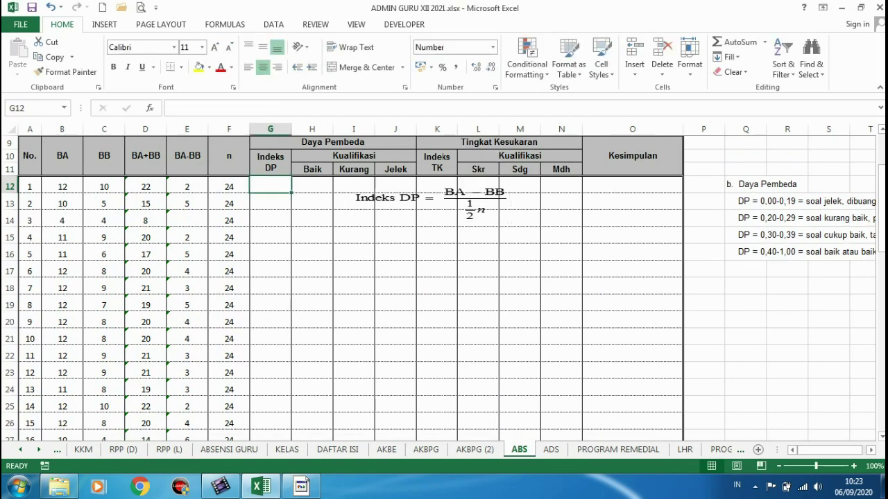
Enter the formula =E12/(0,5*F12) in G12 as the Indeks DP of question 1.
scroll(438, 288, up, 6)
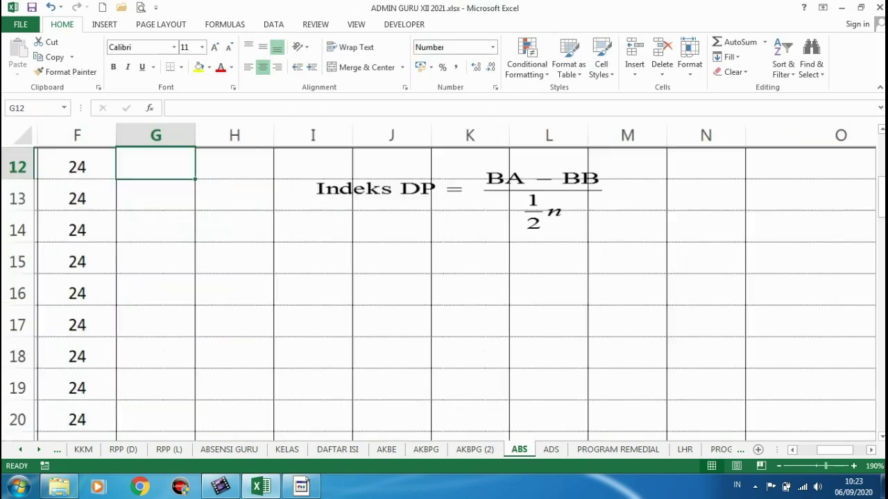
scroll(438, 288, up, 3)
scroll(444, 288, down, 1)
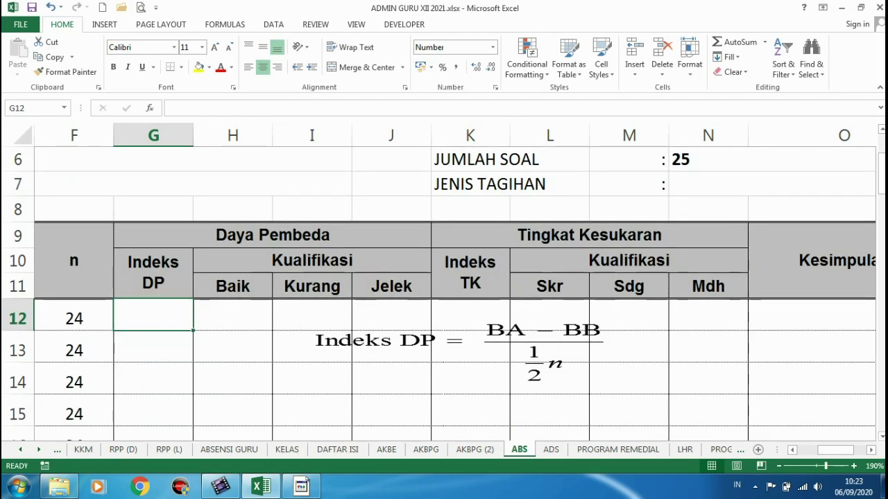
scroll(444, 287, left, 3)
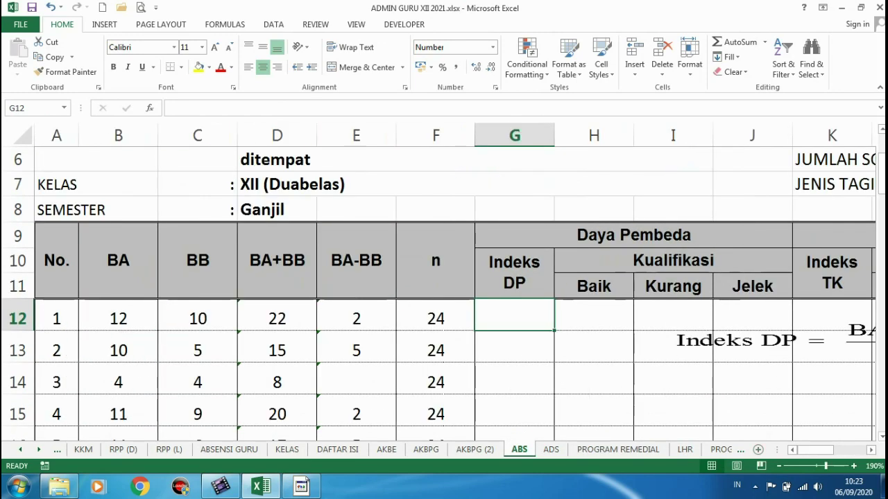
text(=)
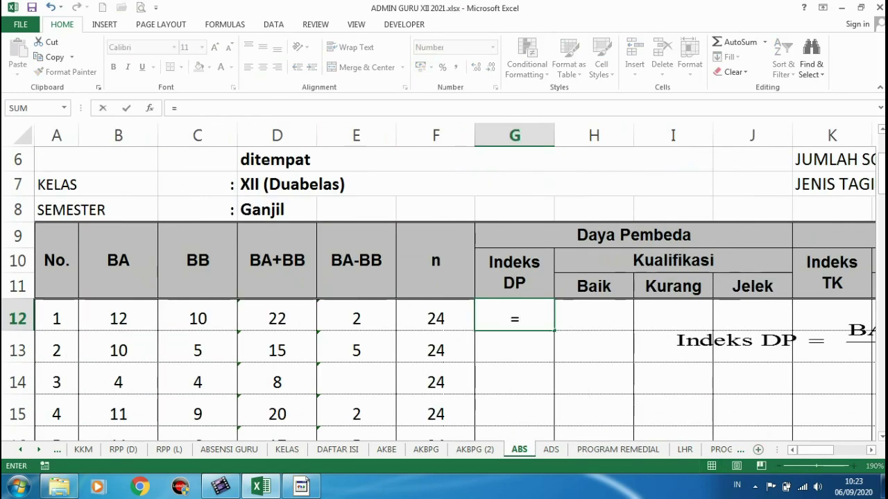
scroll(443, 287, right, 1)
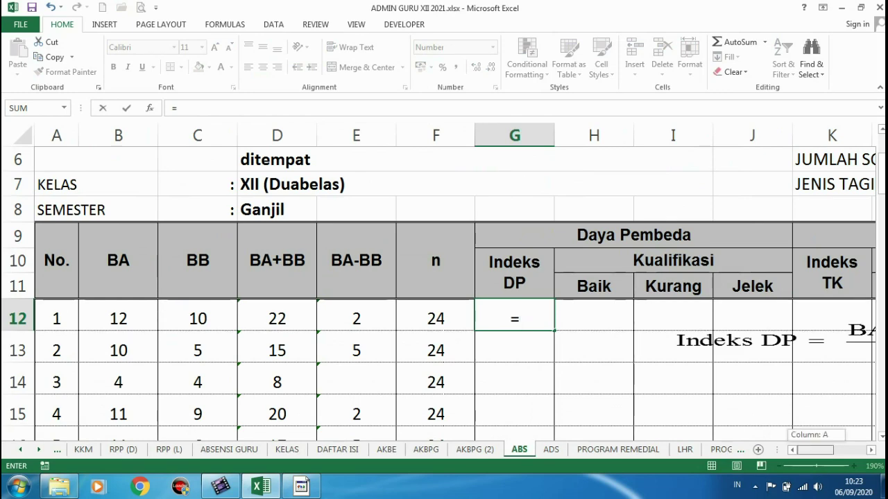
scroll(443, 288, right, 2)
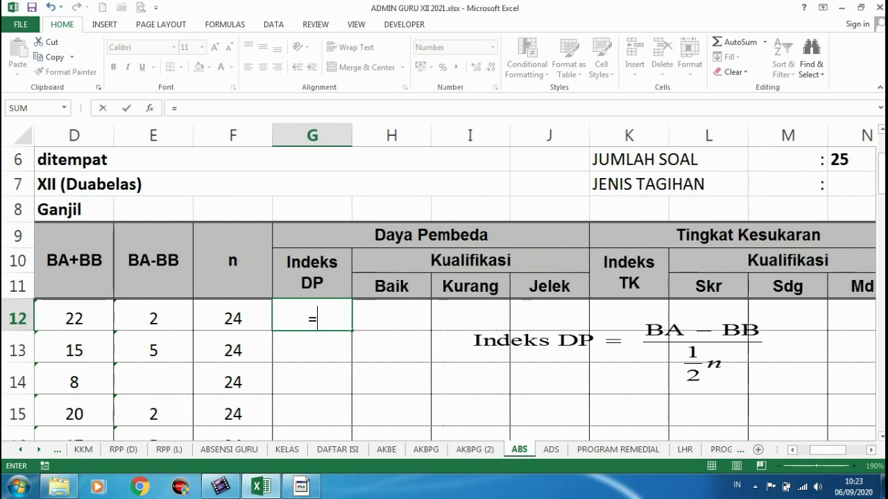
click(153, 318)
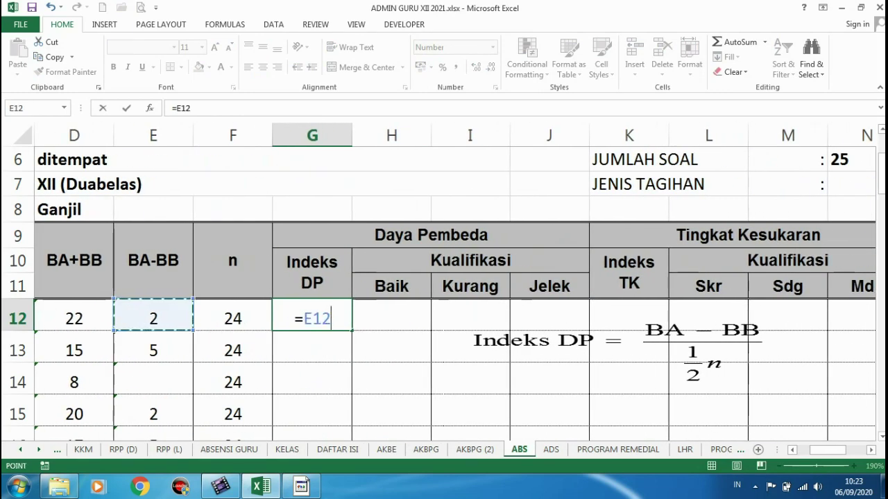
text(/)
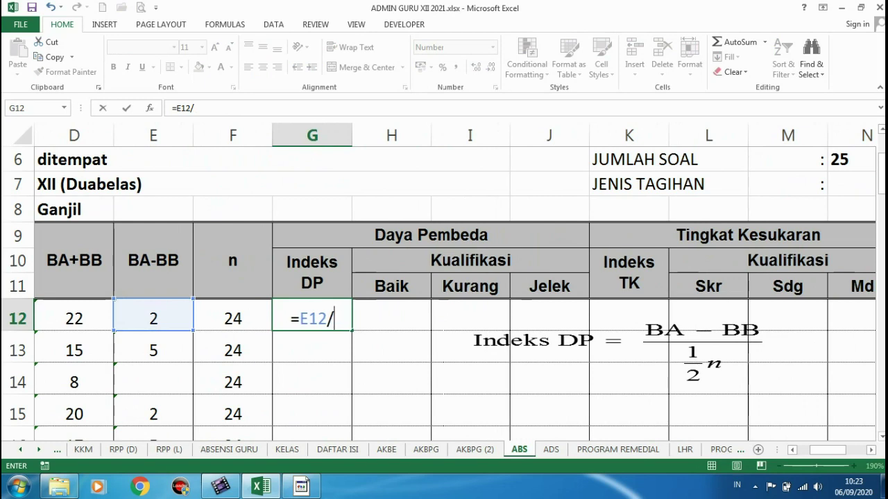
text((0,5)
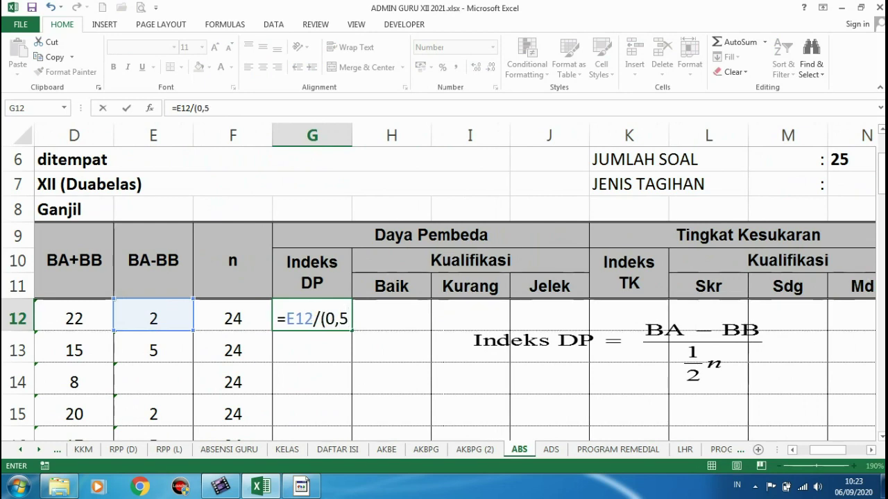
text(*)
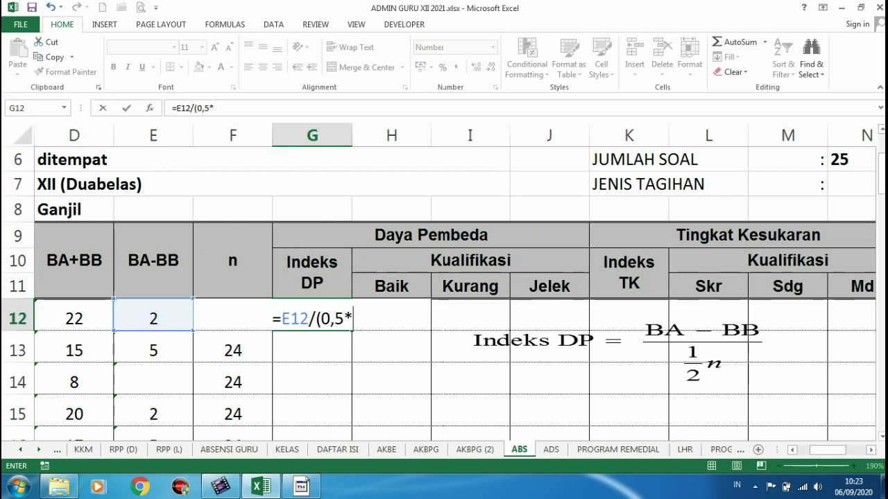
text(F12)
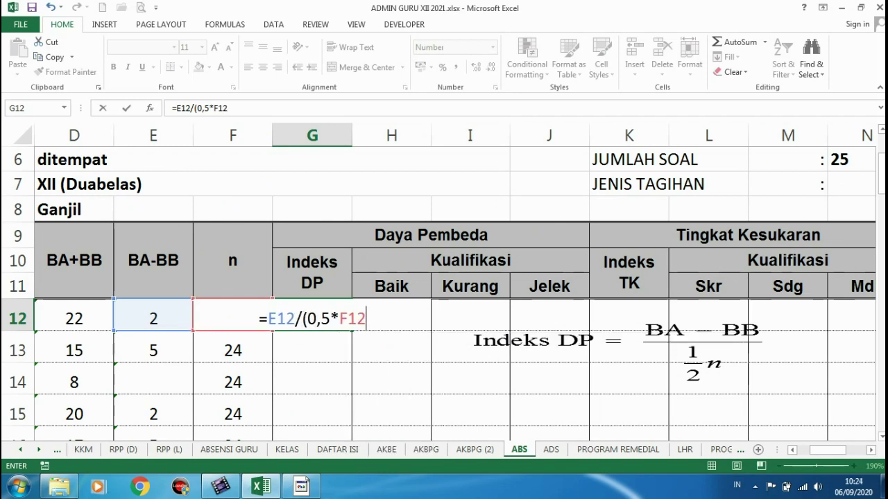
text())
key(Return)
key(Up)
key(Down)
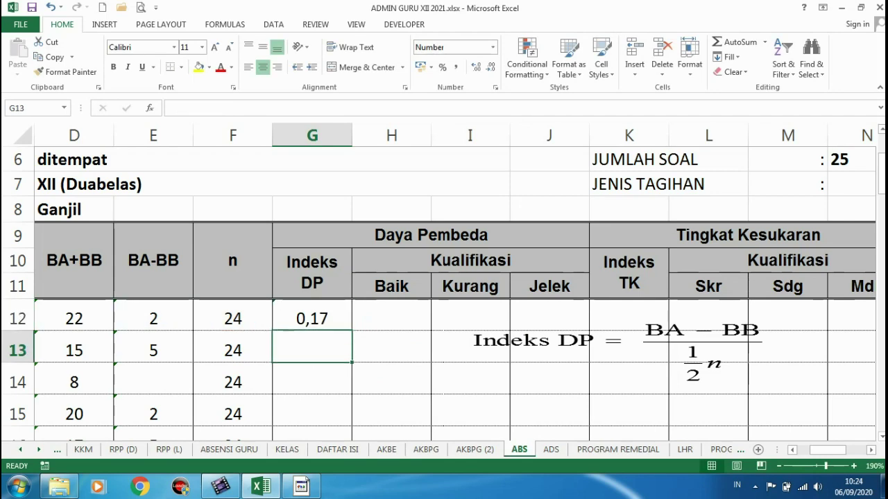
Fill the Indeks DP formula in G12 down to question 25 and return the sheet to 100% zoom.
key(Up)
double_click(352, 331)
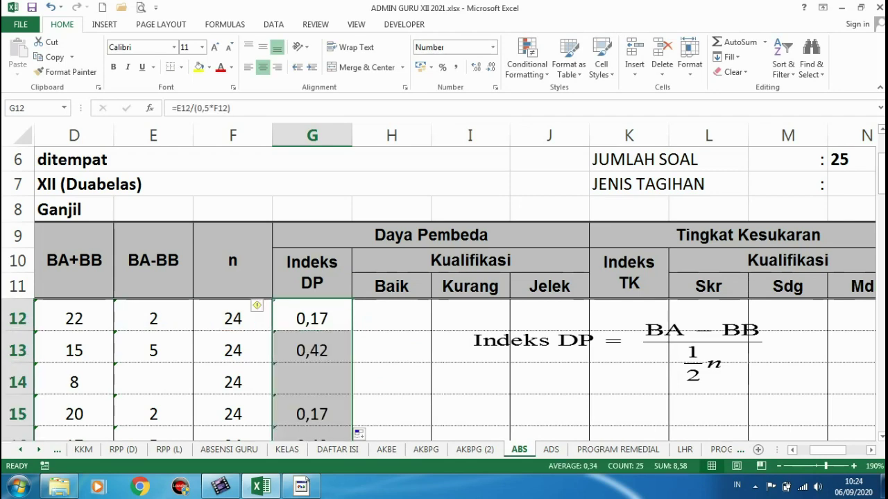
ctrl+scroll(444, 285, down, 3)
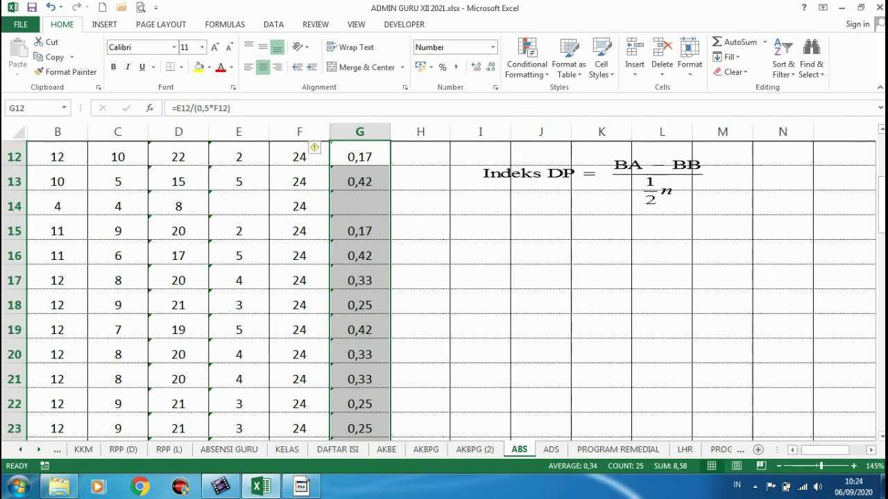
drag(821, 466, 816, 466)
click(855, 466)
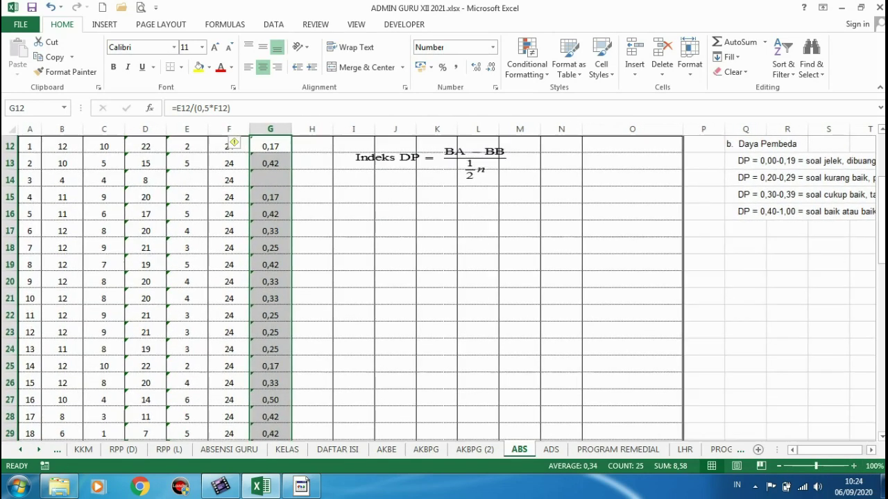
Enter the formula =IF(G12>0,29;"V";IF(G12>0,19;"";"")) in H12, the Baik column of Daya Pembeda for question 1.
scroll(444, 284, up, 1)
click(270, 186)
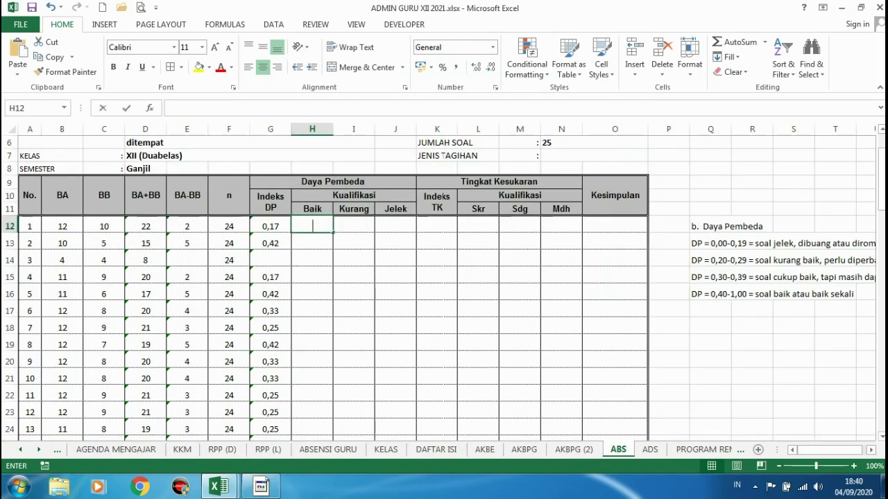
text(=)
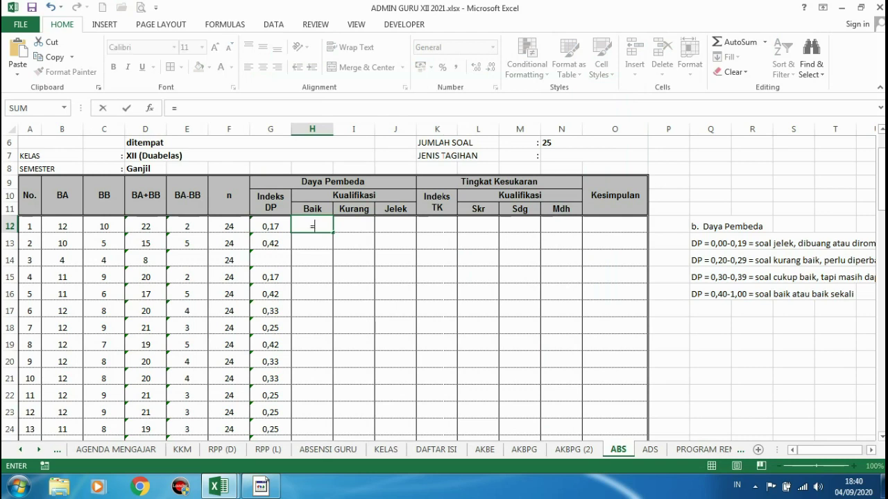
text(IF)
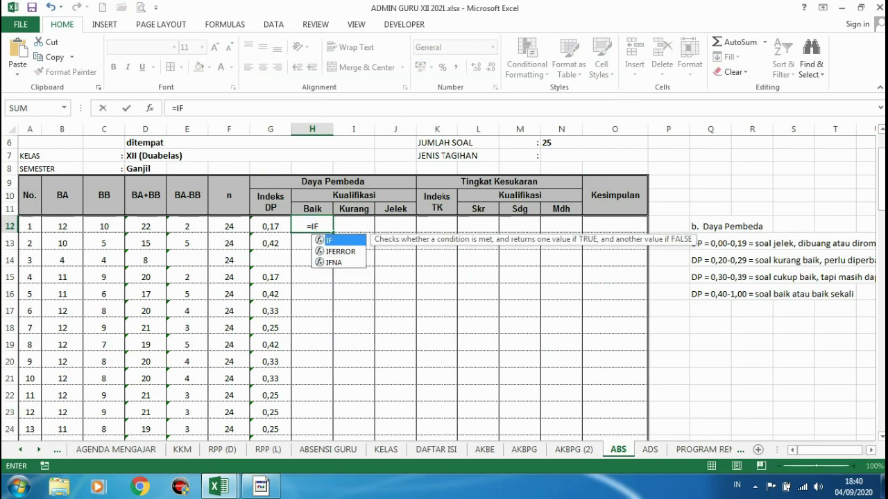
text(()
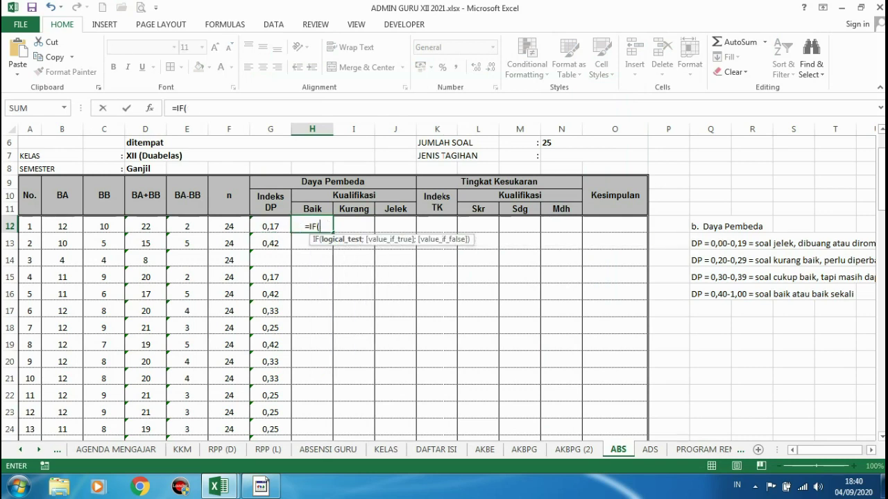
click(271, 226)
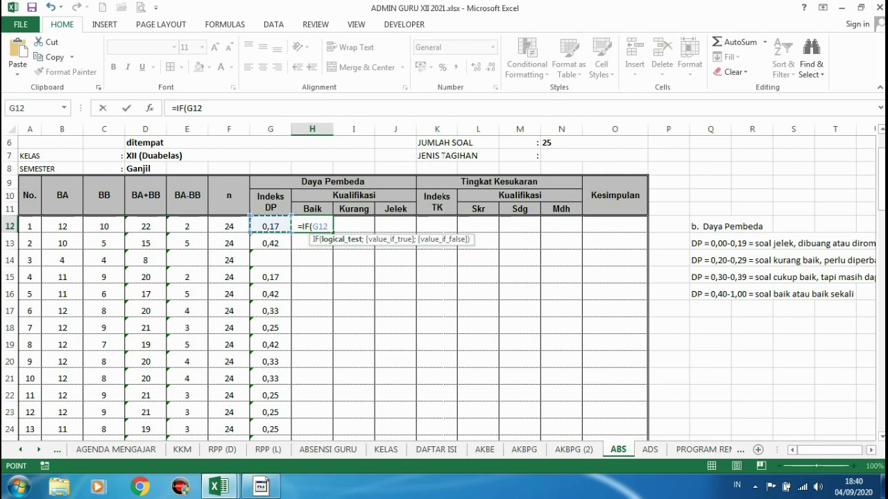
text(>)
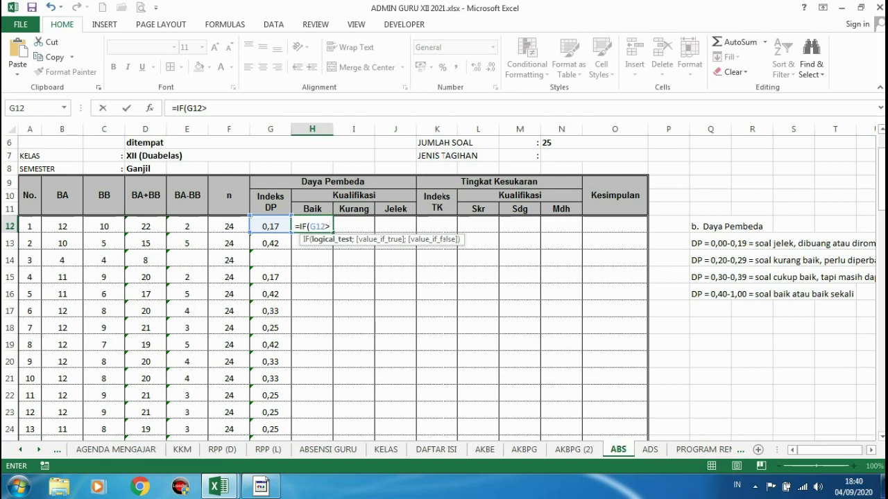
text(0,29)
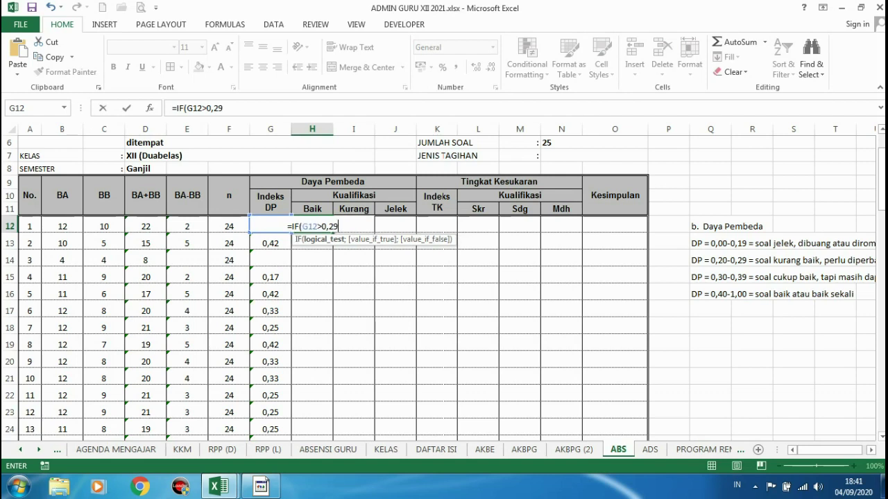
text(;"V)
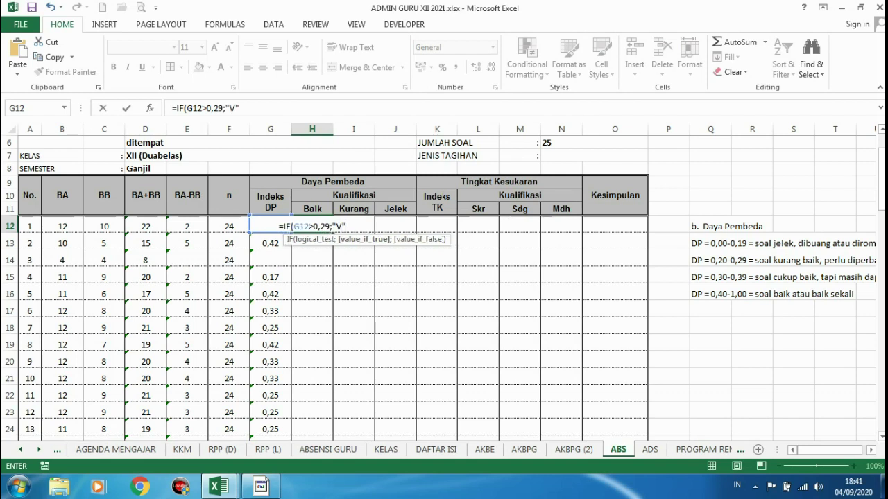
text(";IF)
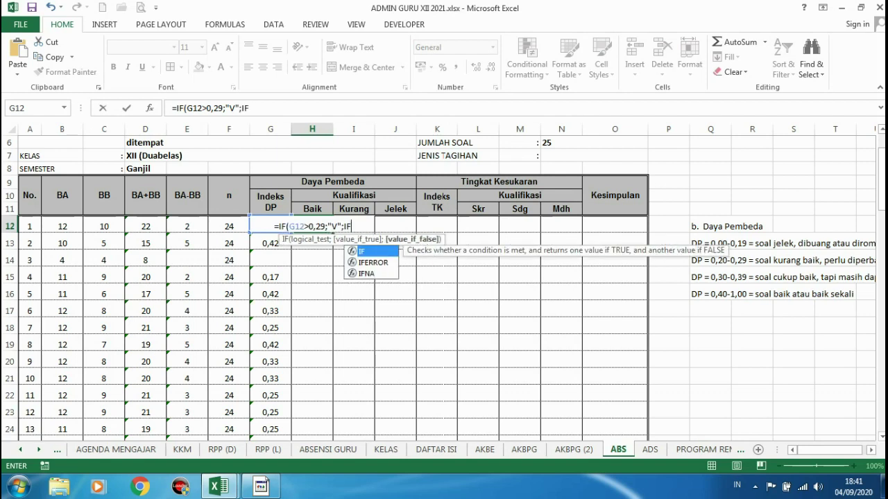
text(()
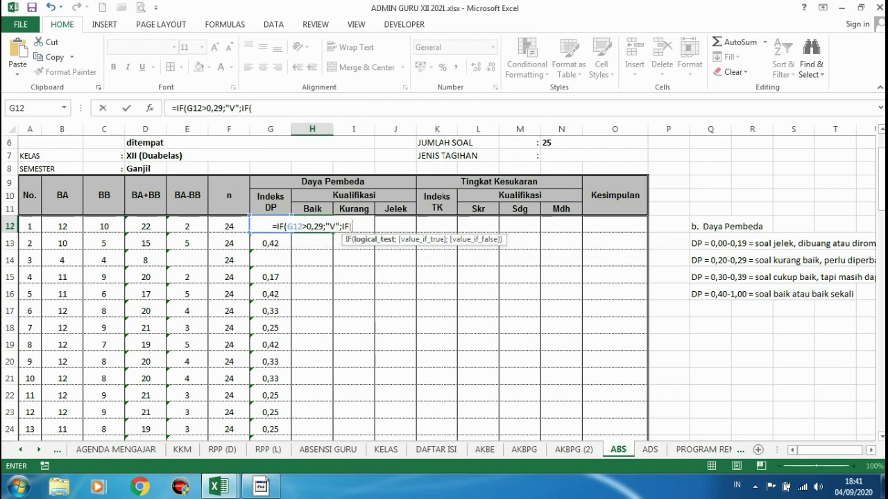
click(351, 226)
text(G12)
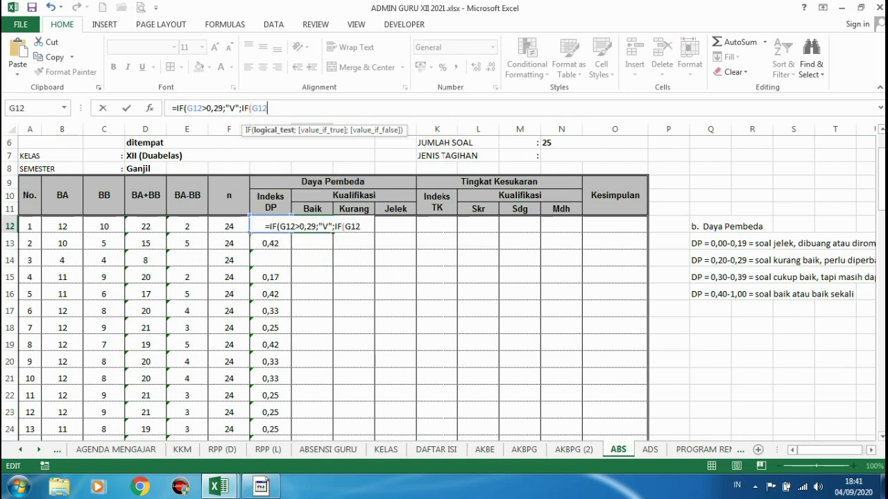
text(>)
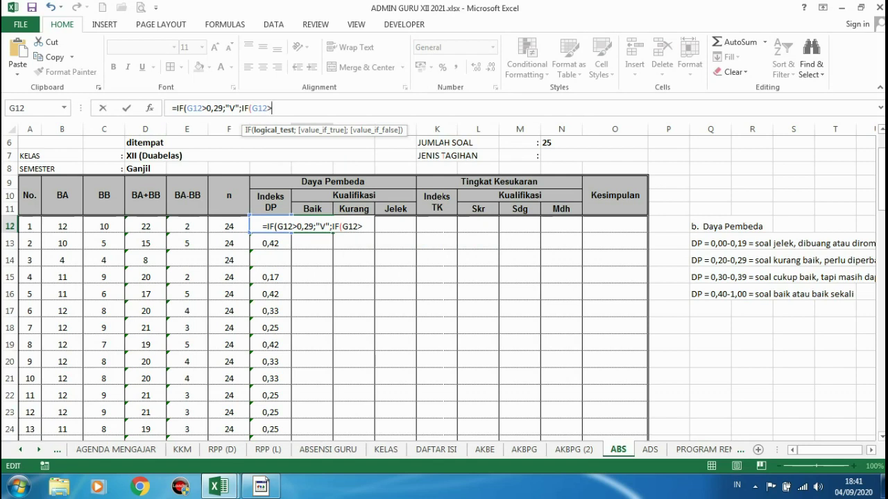
text(0,)
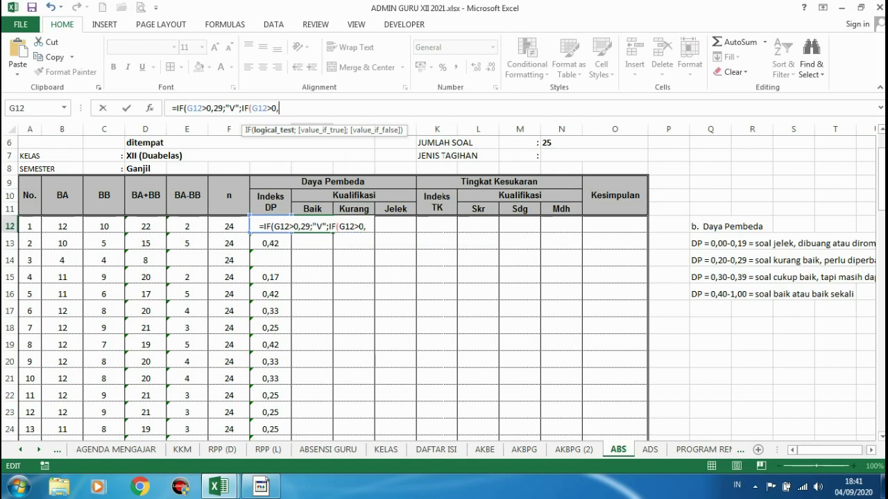
text(19)
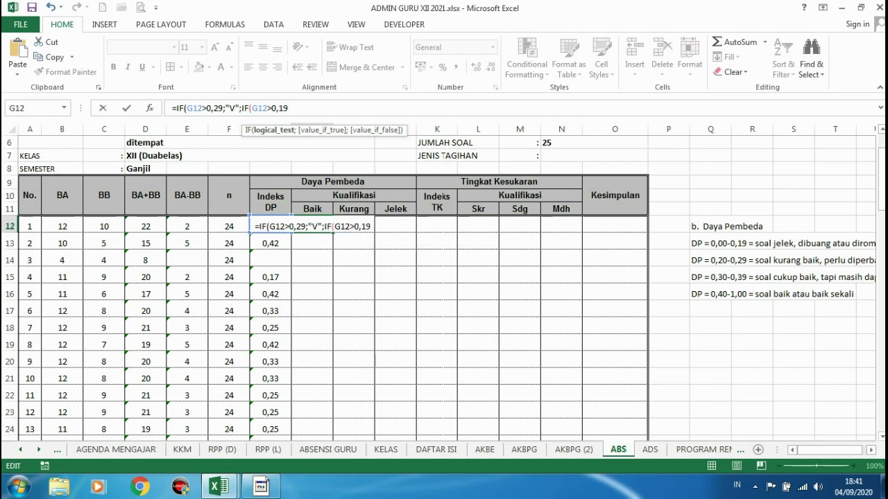
text(;")
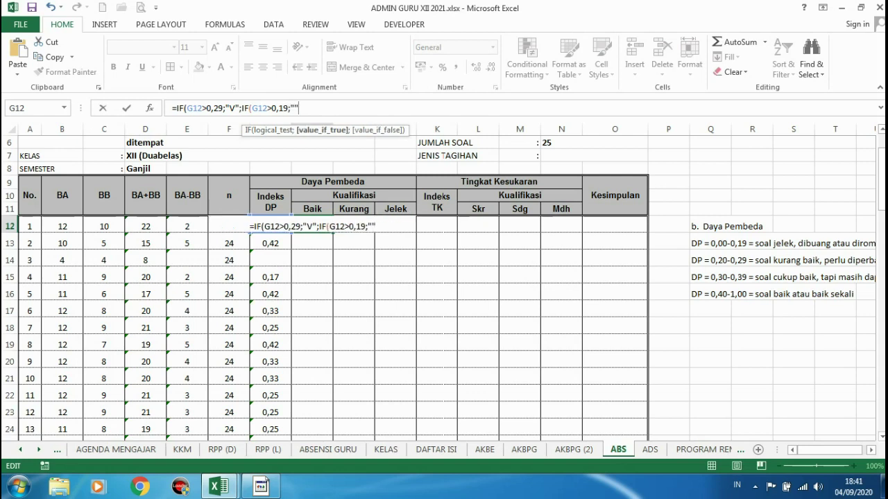
text(";)
text("")
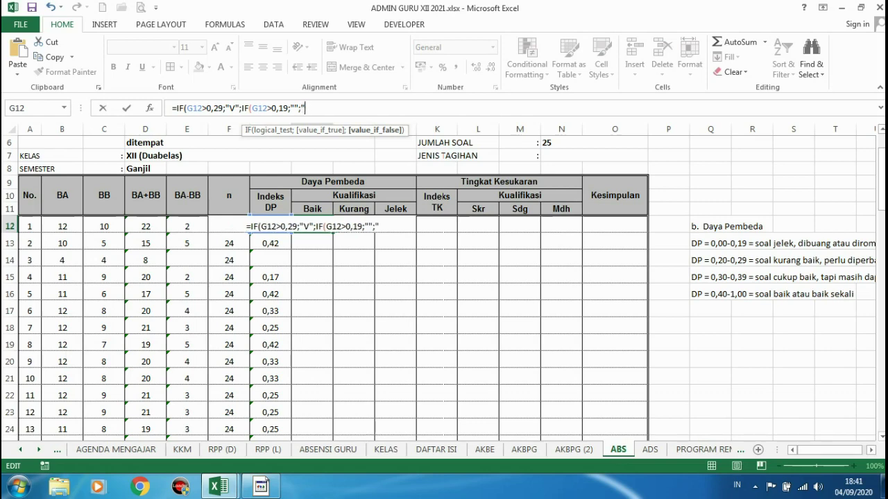
text())
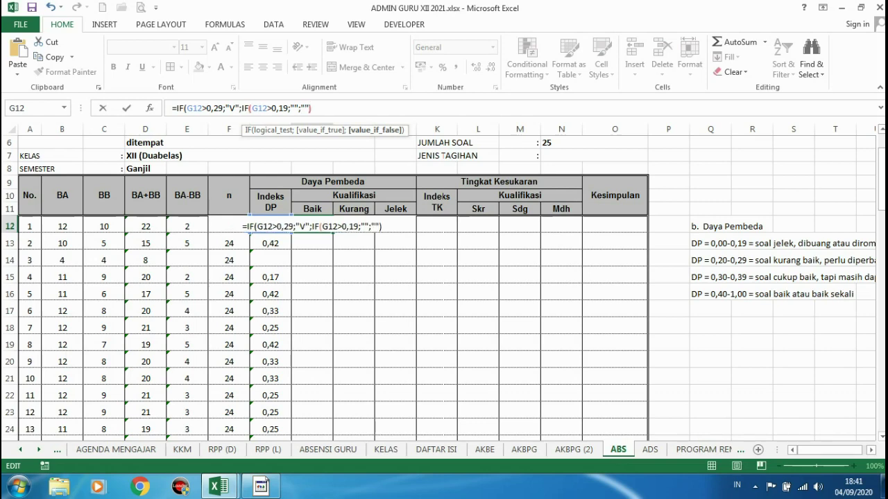
text())
key(ctrl+Return)
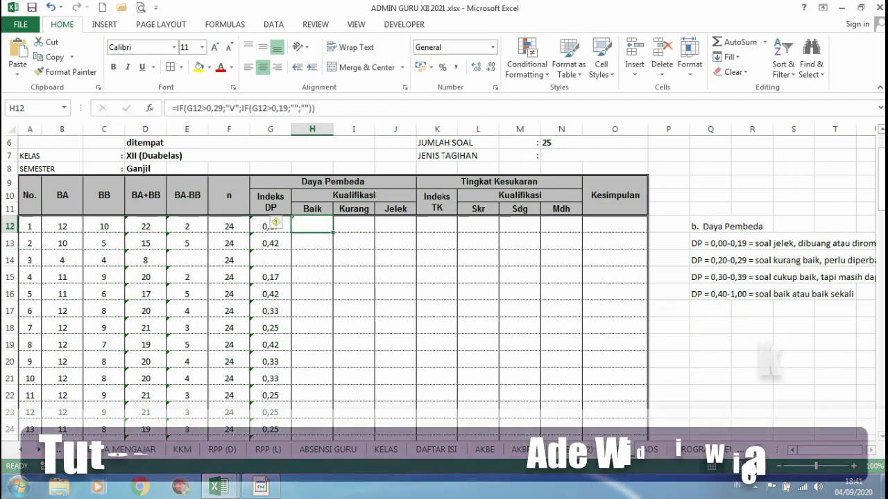
Copy the H12 formula text into I12 under Kurang and change it to =IF(G12>0,29;"";IF(G12>0,19;"V";"")).
key(F2)
key(End)
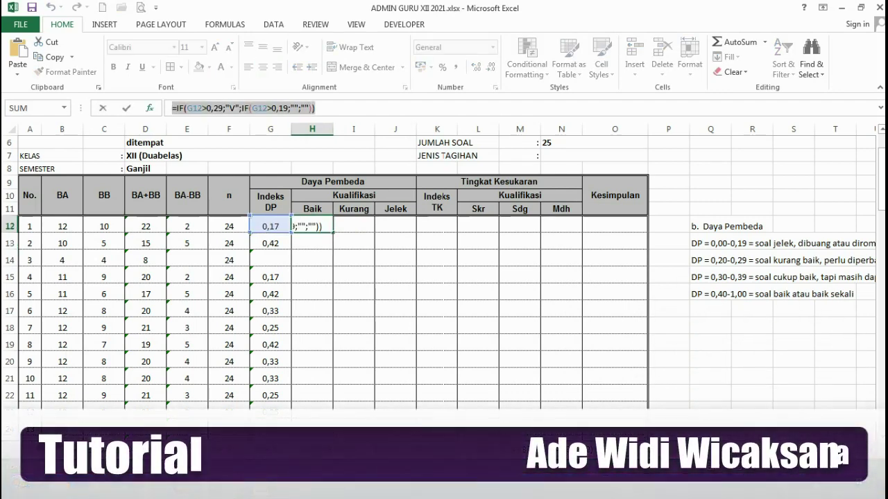
key(Escape)
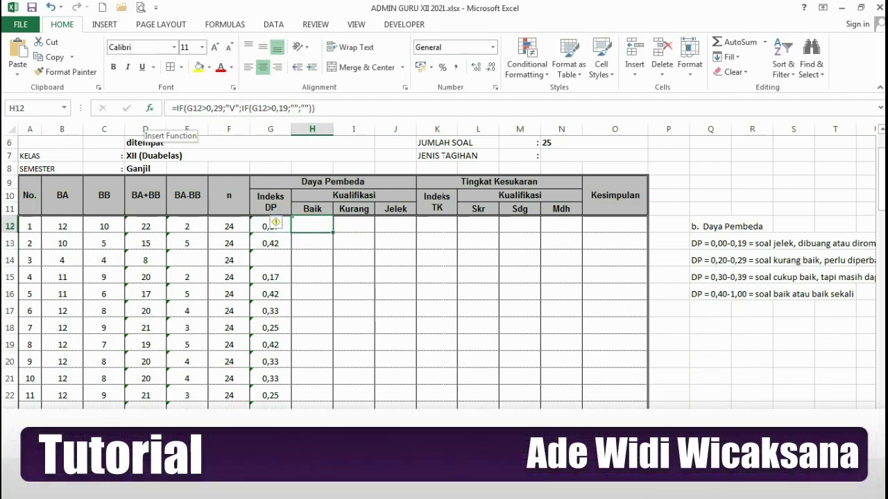
double_click(353, 226)
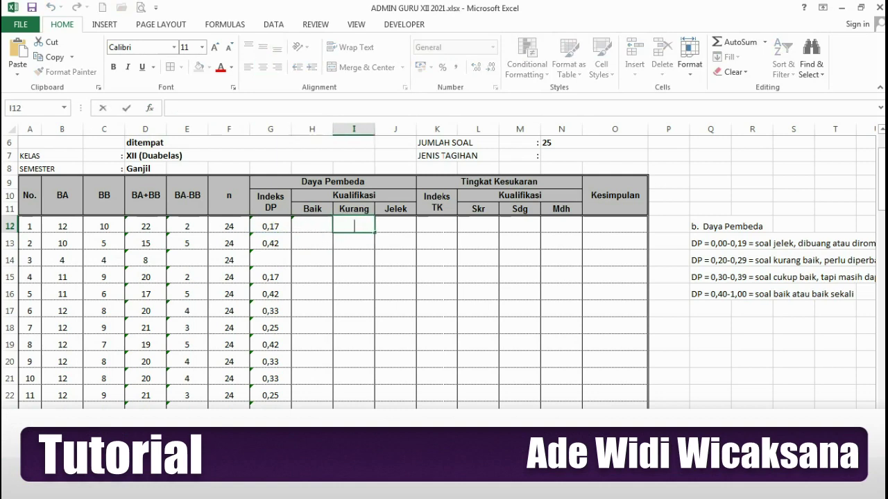
text(=IF(G12>0,29;"V";IF(G12>0,19;"";"")))
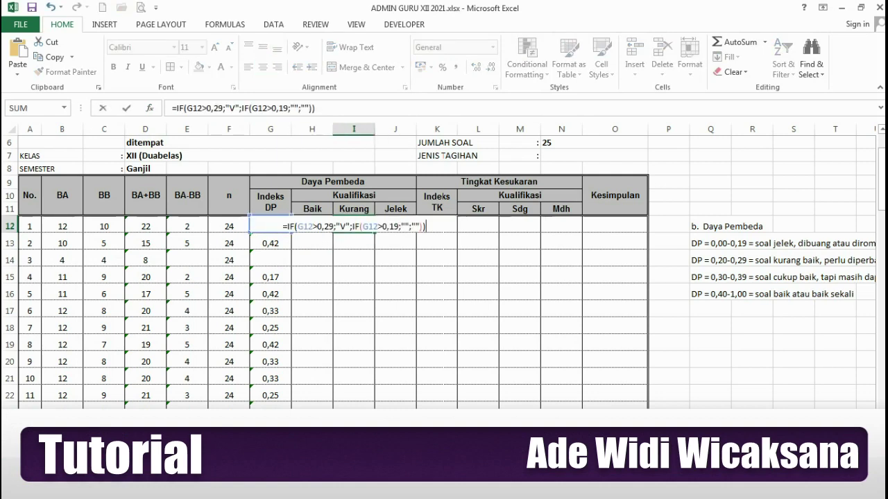
click(236, 108)
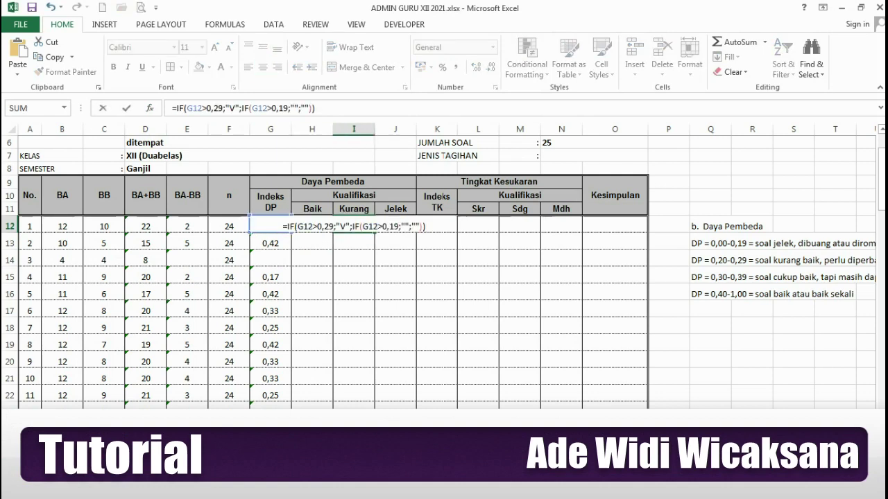
click(237, 108)
key(BackSpace)
click(288, 108)
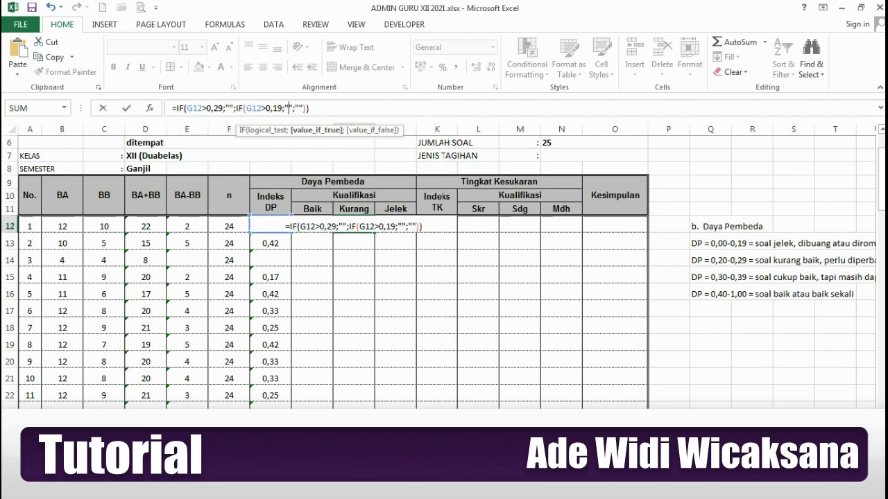
text(v)
key(BackSpace)
text(V)
key(Return)
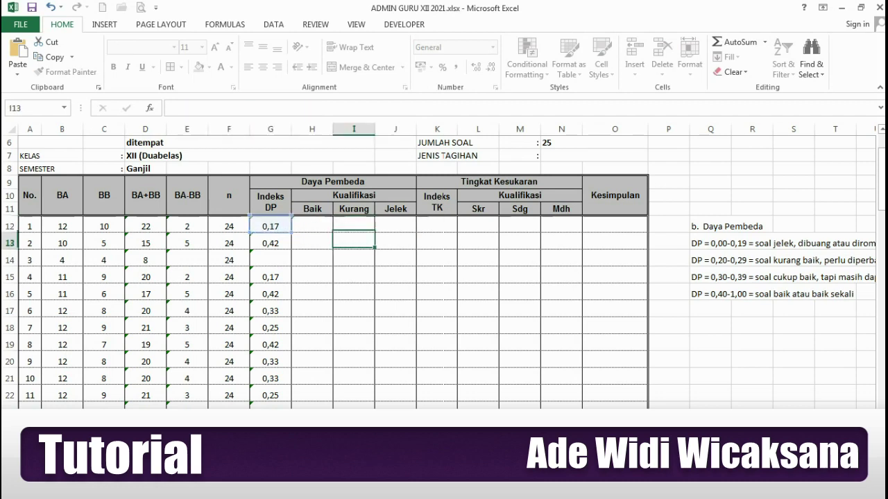
Paste the copied Baik formula into J12 under Jelek and change it to =IF(G12>0,29;"";IF(G12>0,19;"";"V")).
click(395, 226)
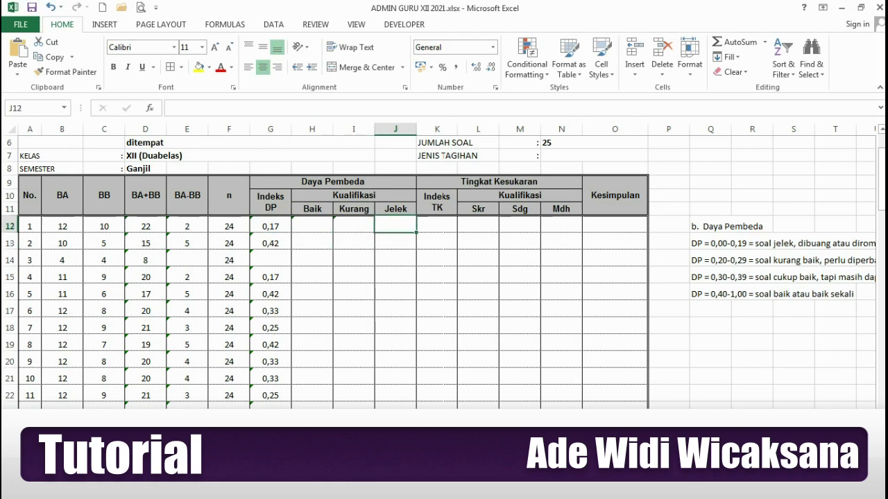
click(173, 108)
text(=IF(G12>0,29;"V";IF(G12>0,19;"";"")))
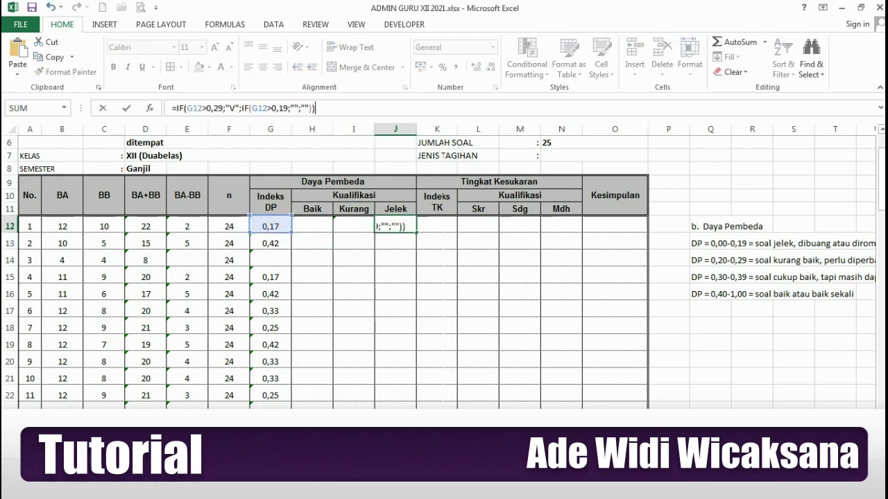
click(235, 108)
key(BackSpace)
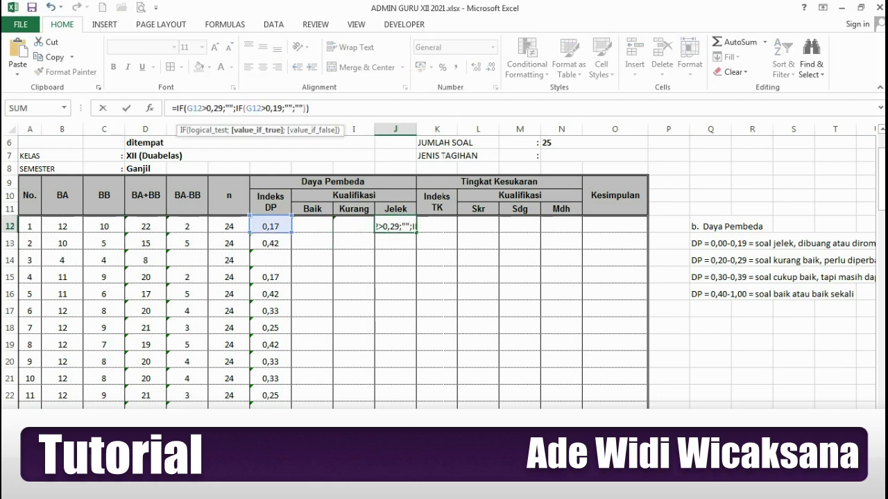
click(285, 108)
click(298, 108)
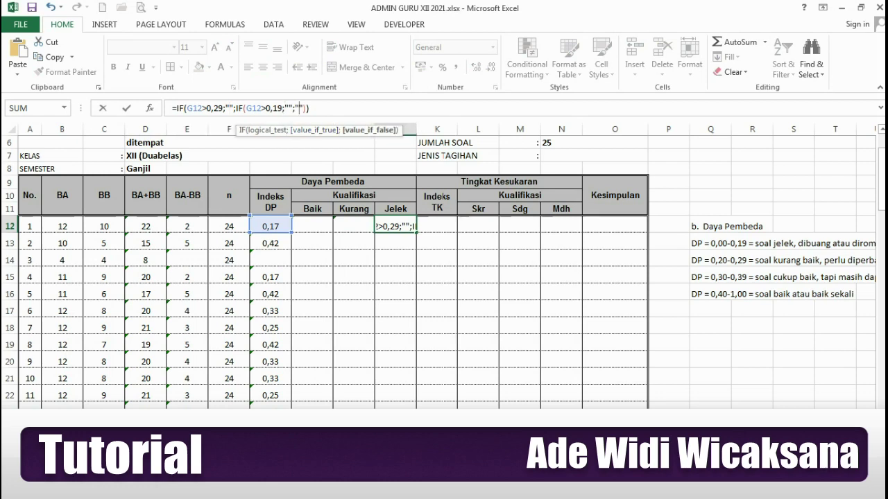
text(V)
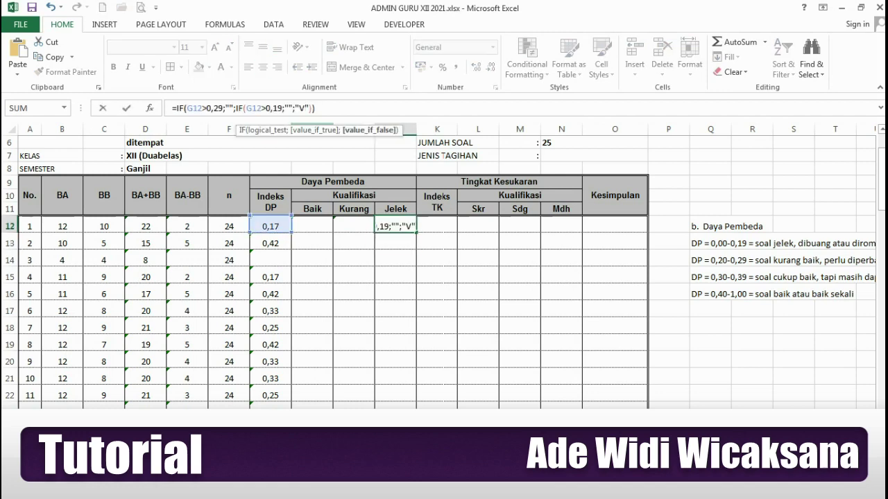
key(Return)
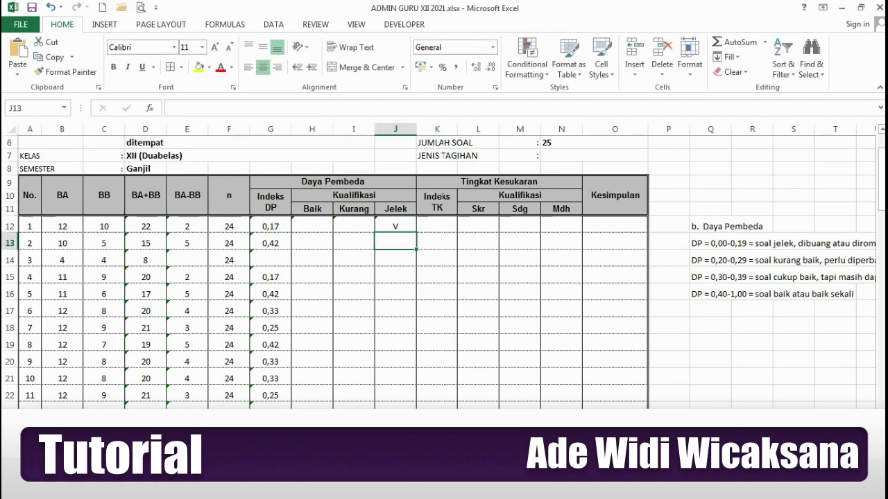
Fill the Baik, Kurang and Jelek formulas in H12:J12 down through all the question rows.
drag(312, 226, 396, 226)
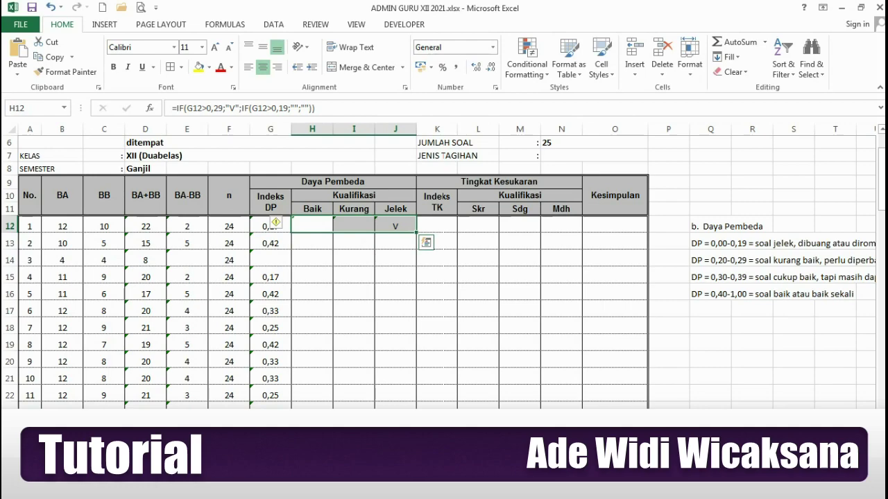
double_click(416, 231)
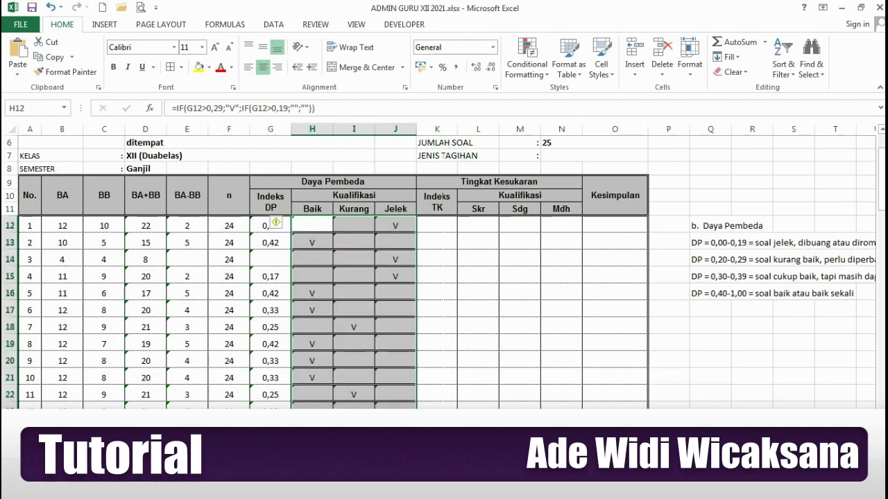
scroll(444, 271, down, 7)
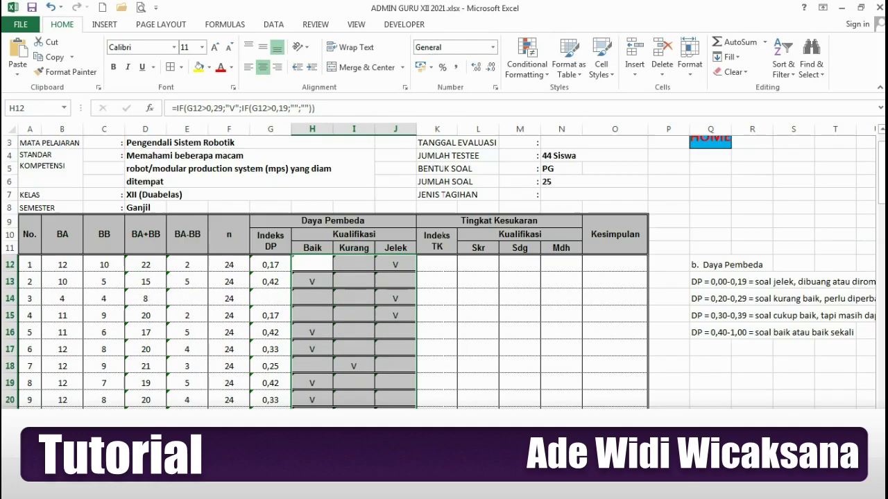
scroll(444, 270, up, 8)
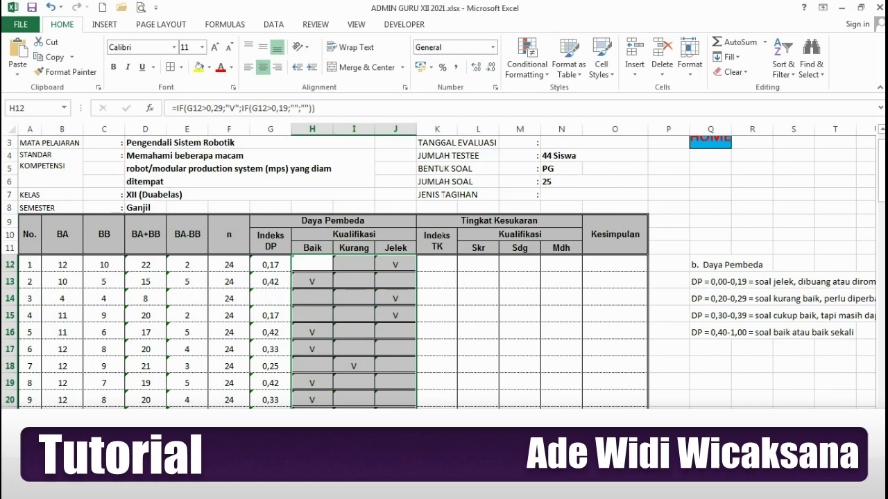
Change the horizontal lines between the rows of H12:J36 to the thin dotted border style.
scroll(444, 271, down, 4)
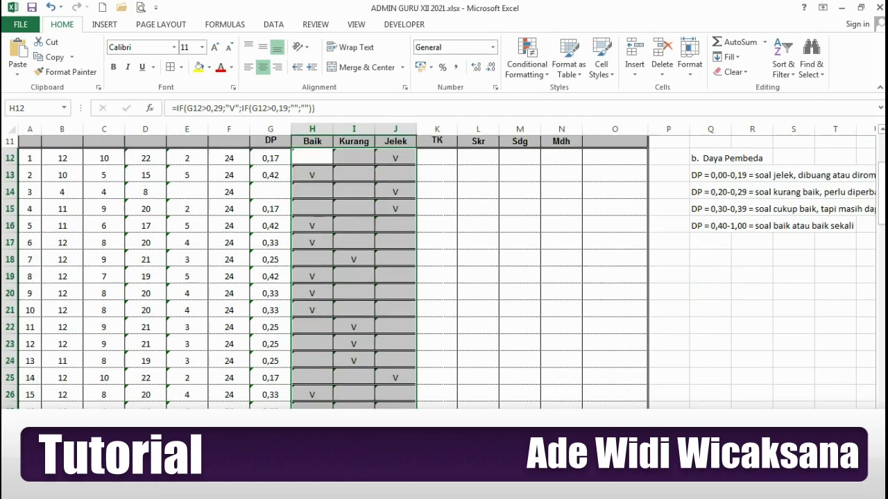
scroll(444, 270, down, 2)
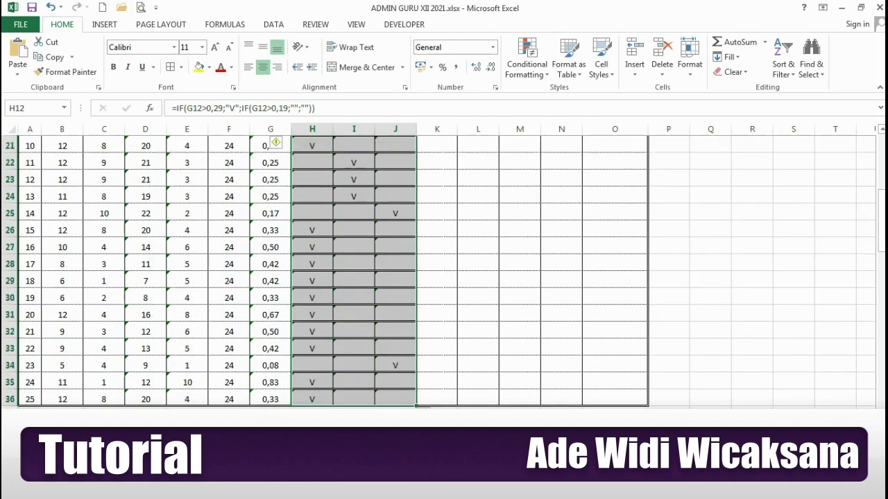
scroll(444, 271, up, 4)
key(ctrl+1)
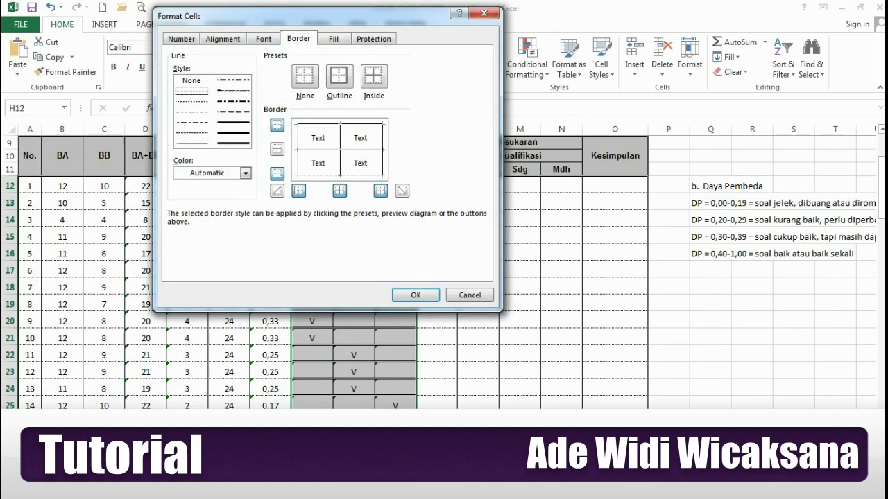
click(277, 149)
click(233, 143)
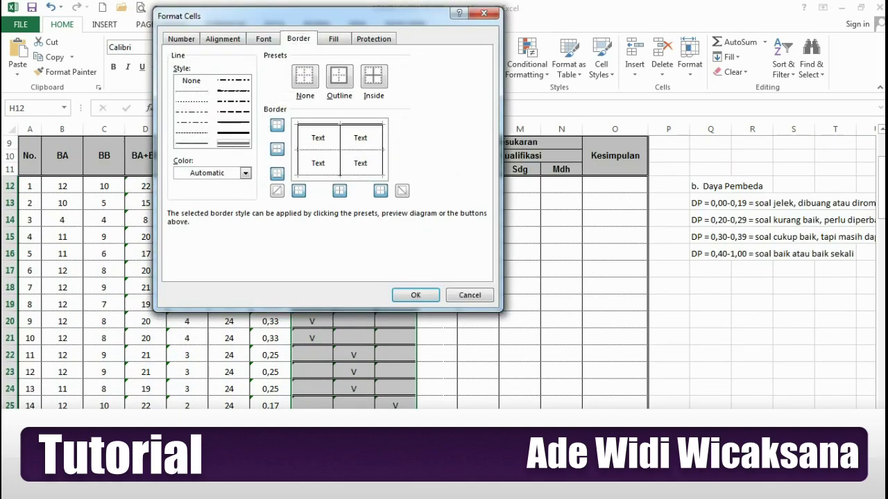
key(Return)
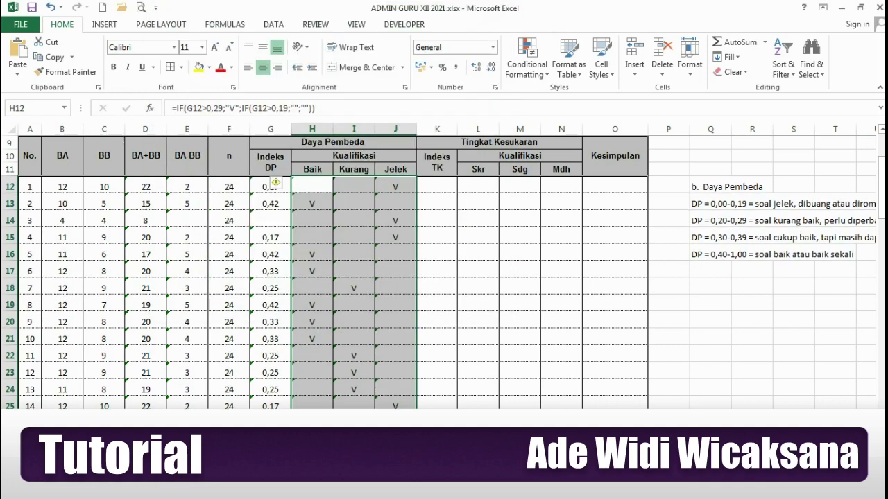
click(395, 220)
click(312, 186)
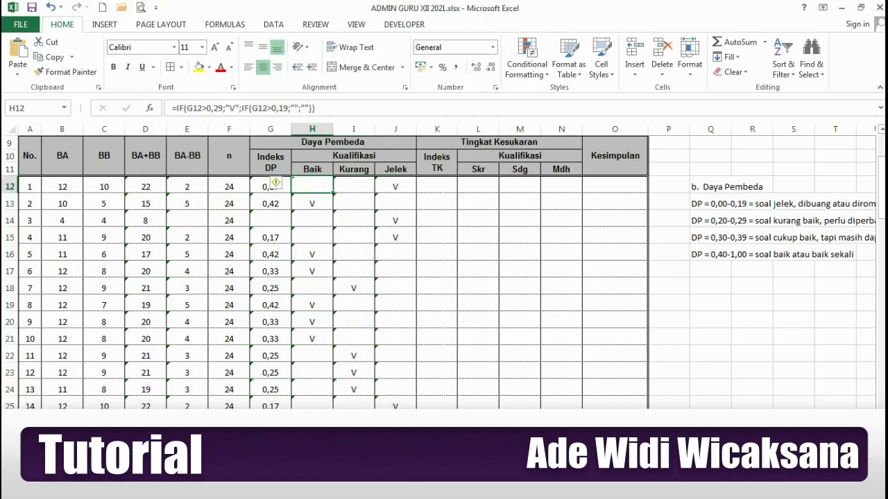
Clear the Daya Pembeda criteria in Q12:Q16 and copy the Tingkat Kesukaran criteria from A46:A49 to Q12.
click(333, 143)
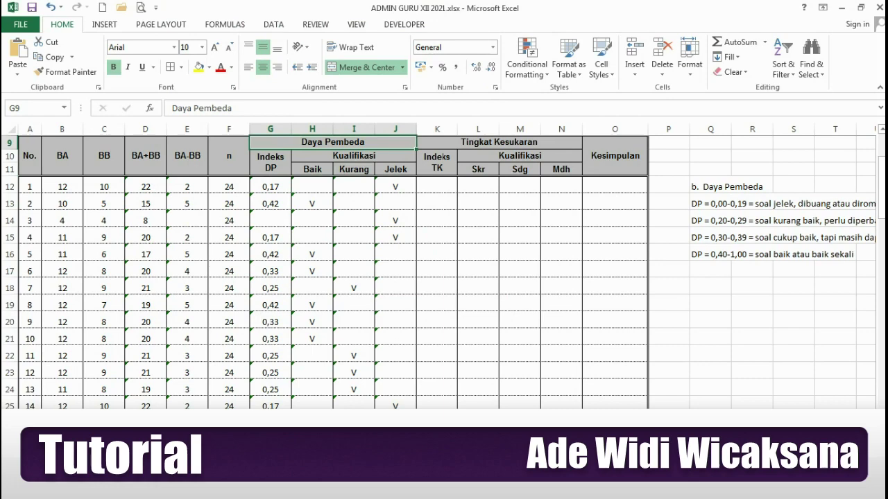
drag(710, 187, 710, 255)
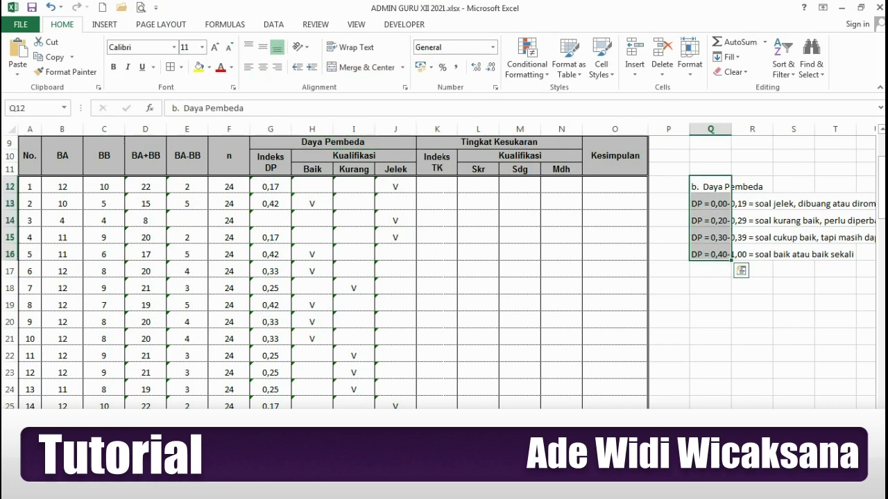
key(Delete)
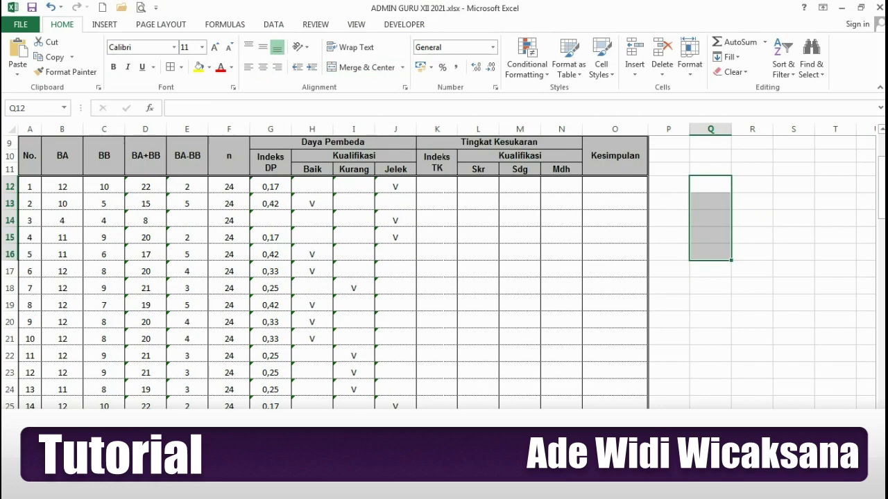
scroll(443, 271, down, 9)
drag(29, 276, 29, 315)
key(ctrl+c)
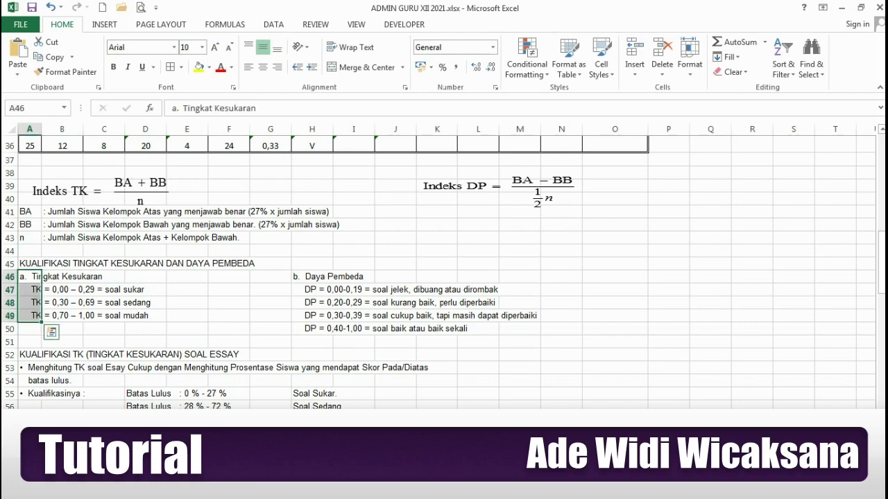
scroll(444, 271, up, 12)
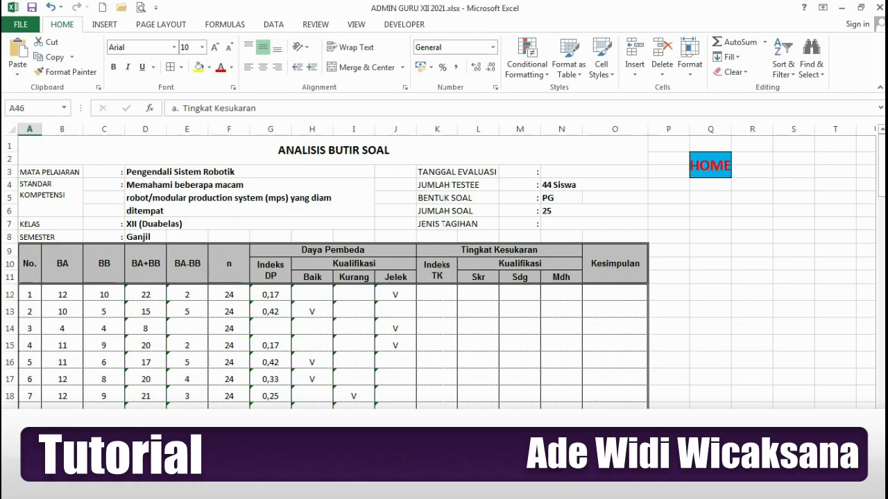
click(710, 292)
key(ctrl+v)
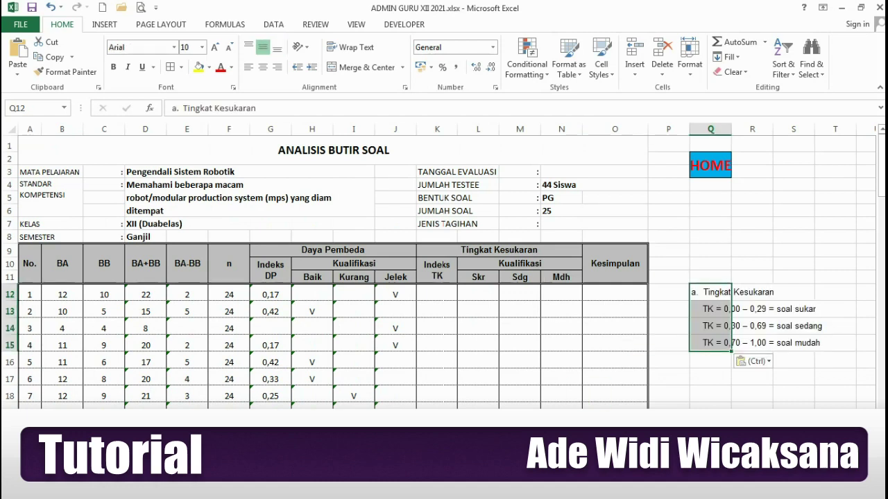
click(500, 251)
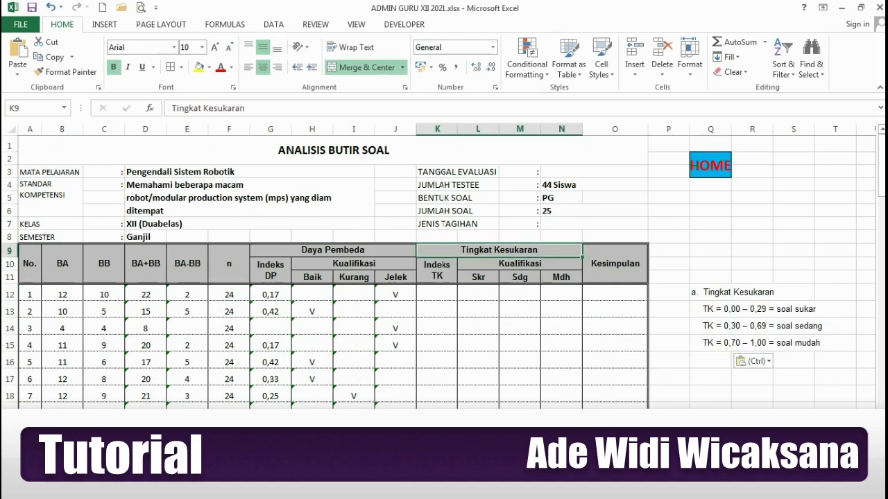
Copy the Indeks TK equation object from below the table and paste it at Q17, under the Tingkat Kesukaran criteria.
click(437, 294)
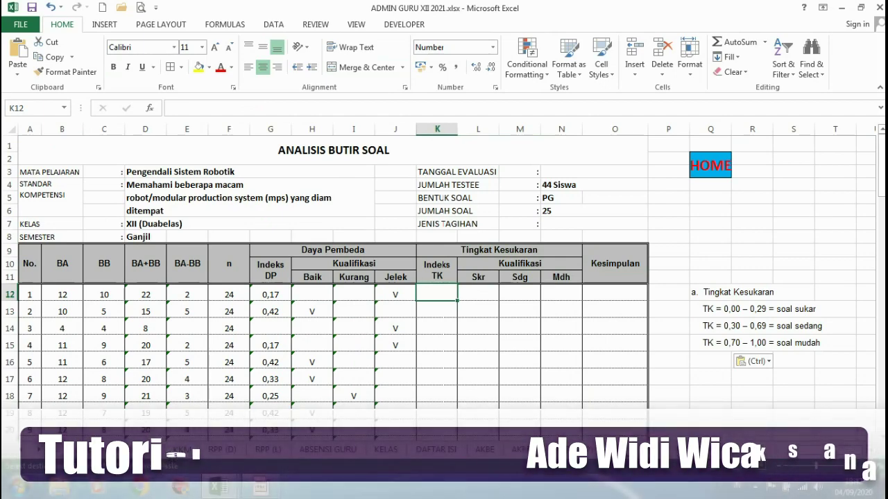
scroll(444, 277, down, 8)
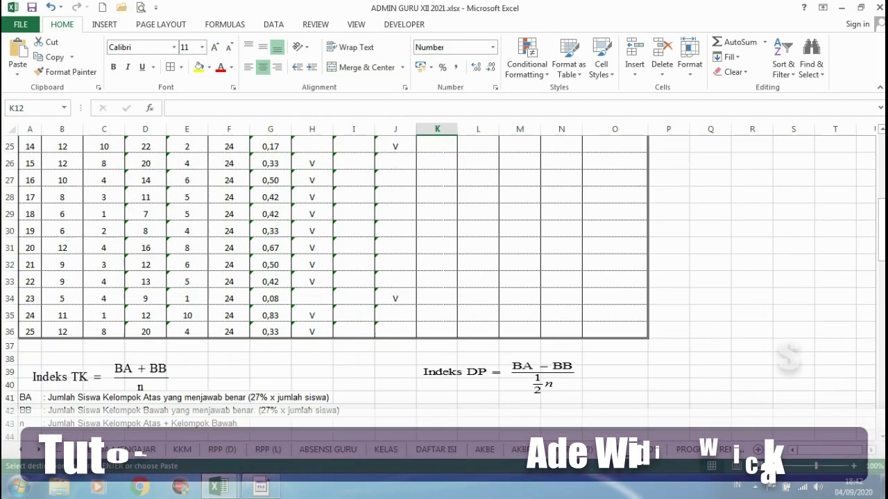
scroll(444, 277, down, 2)
click(97, 276)
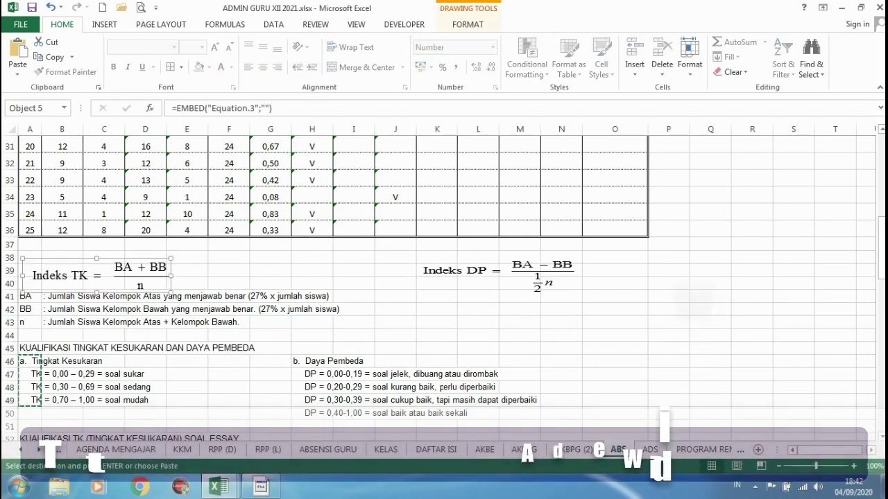
right_click(170, 273)
click(201, 297)
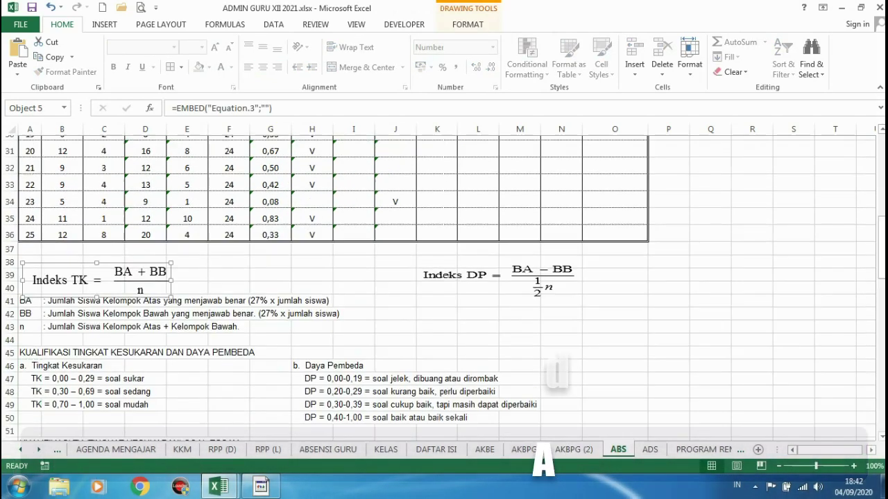
scroll(444, 278, up, 8)
right_click(714, 296)
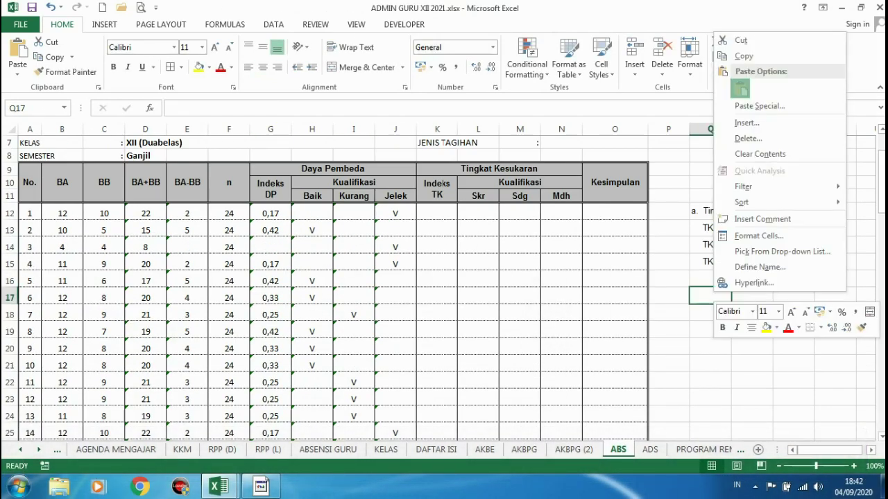
click(740, 88)
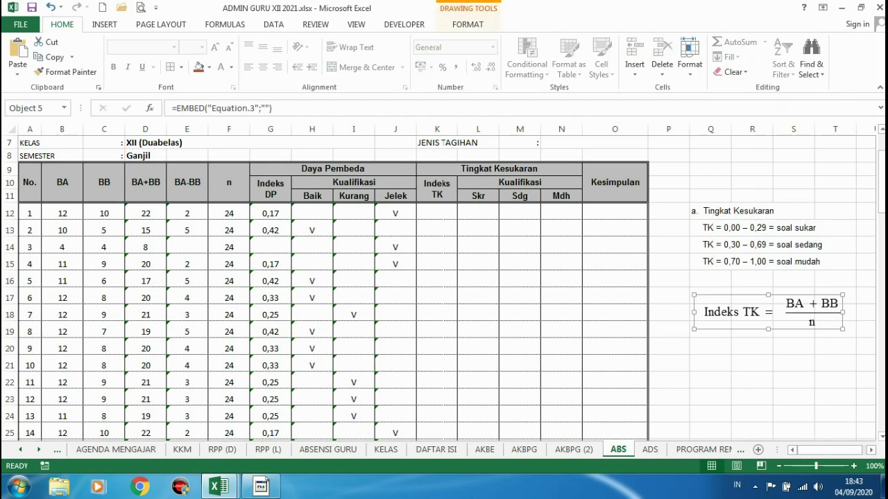
Enter the formula =D12/F12 in K12 to calculate Indeks TK for question 1.
click(437, 213)
text(=)
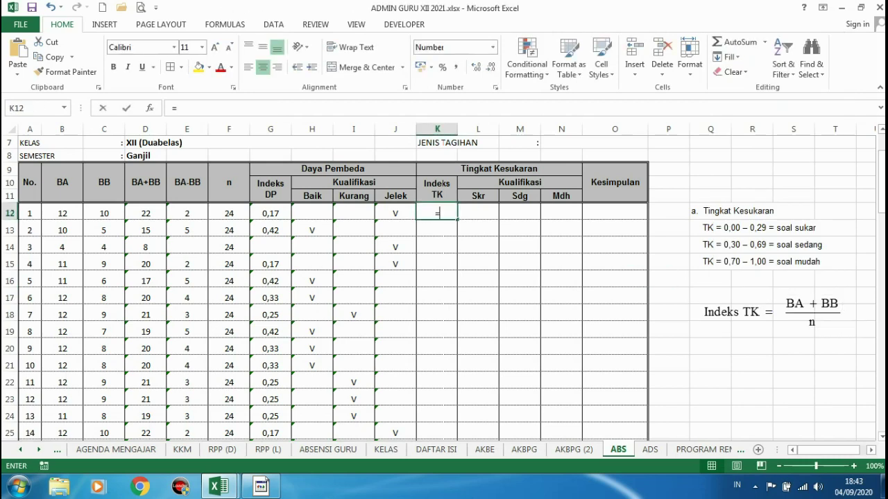
click(145, 213)
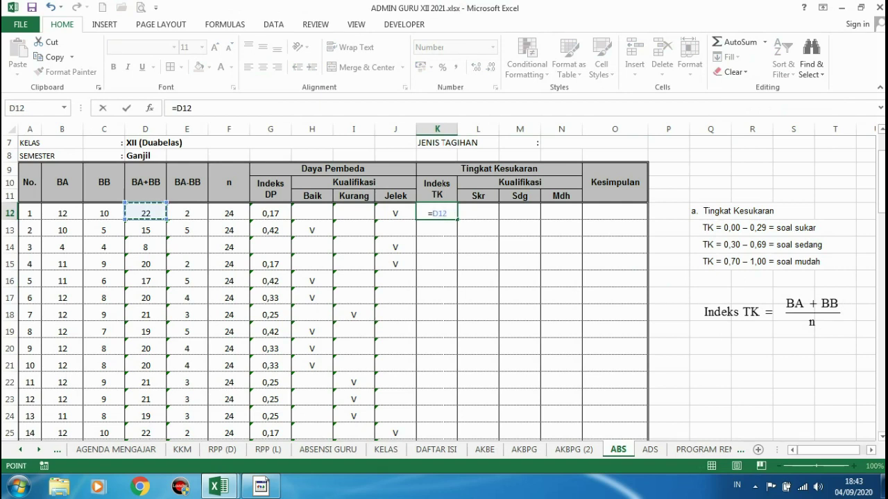
text(/)
click(229, 213)
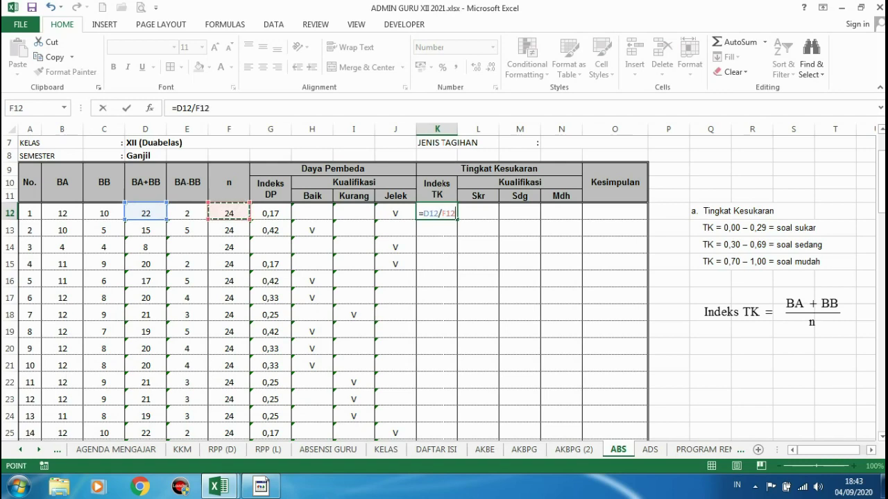
key(Return)
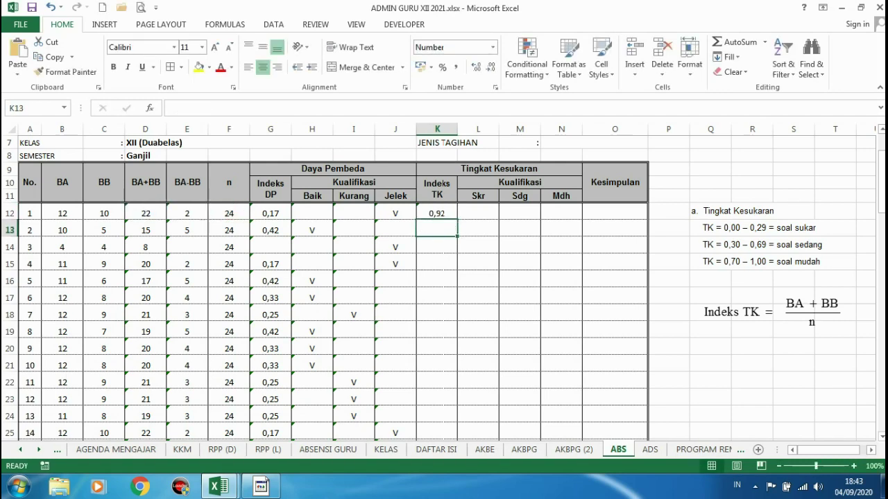
Enter the formula =IF(K12>0,69;"V";IF(K12>0,29;"";"")) in L12, under Skr for question 1.
click(478, 212)
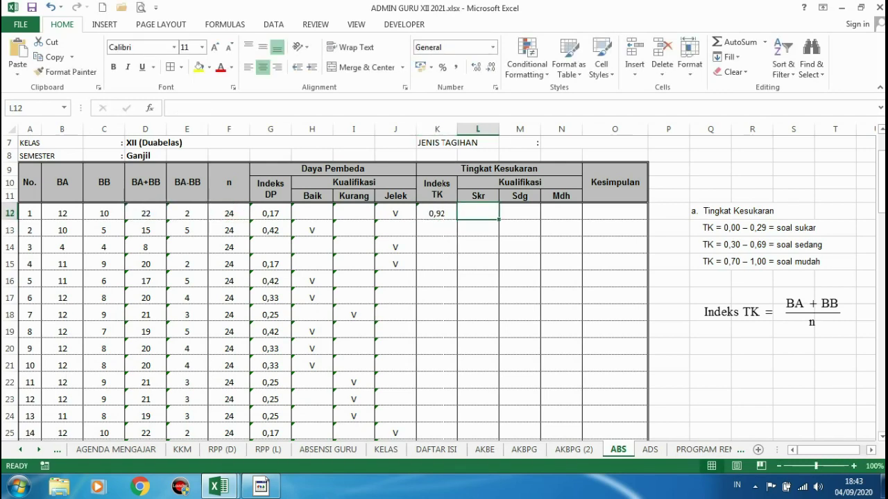
text(=IF()
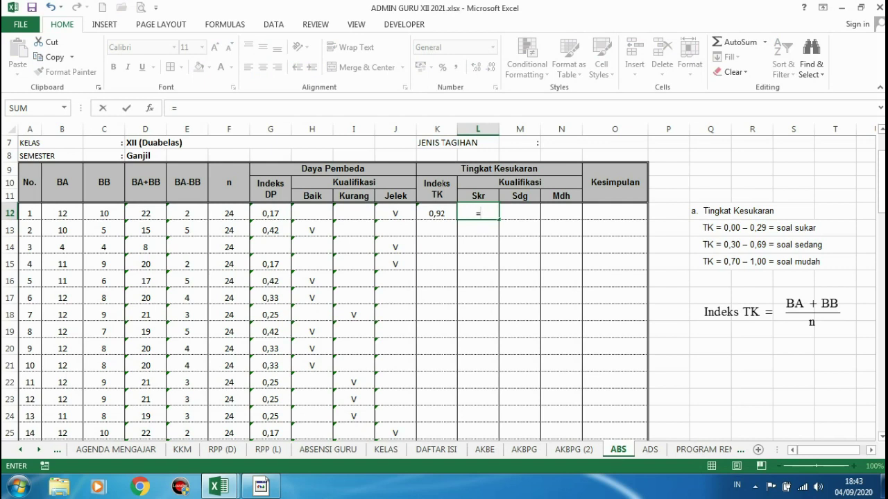
text(IF)
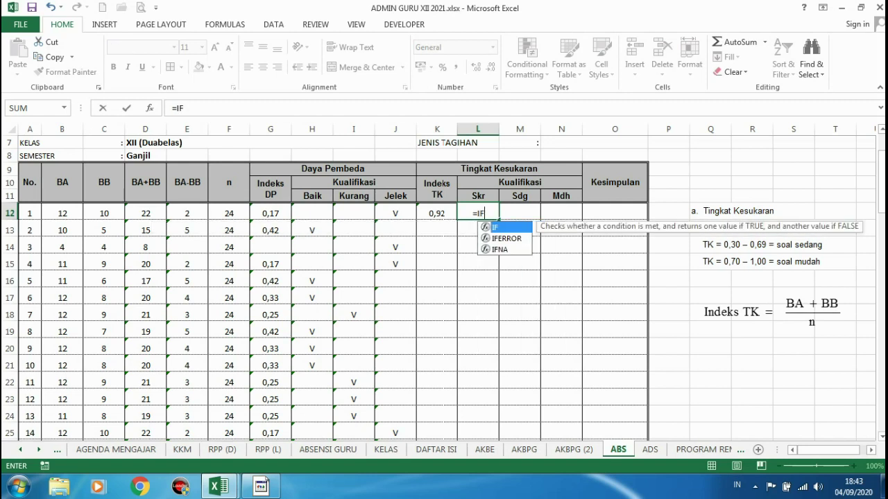
text(()
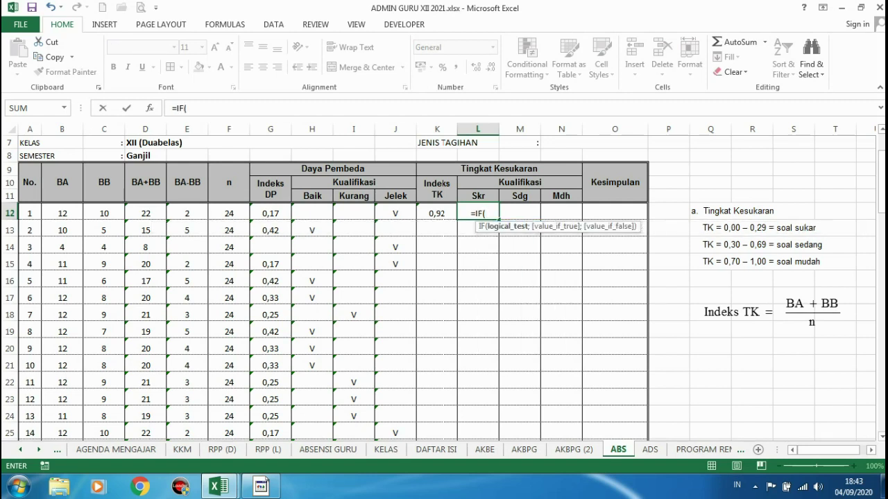
key(Left)
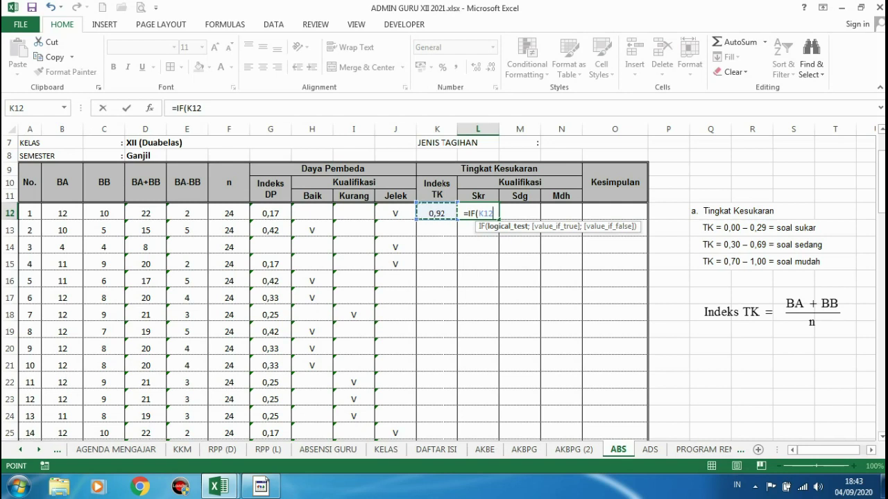
text(>)
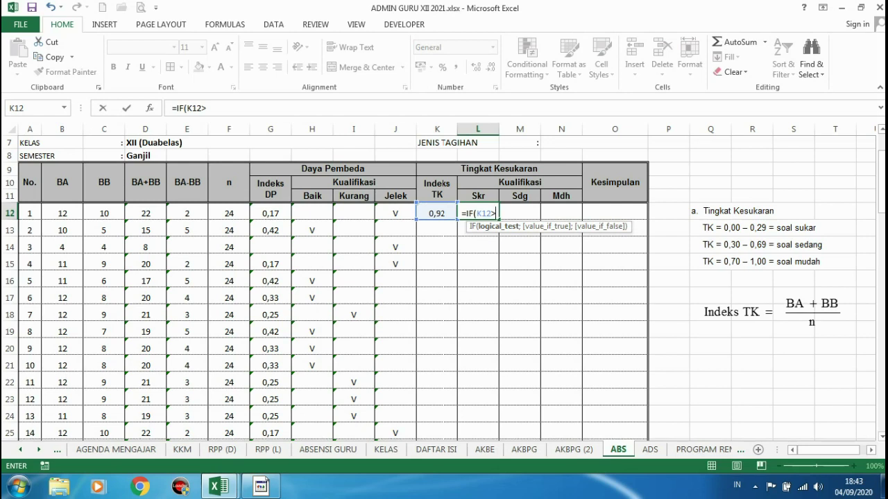
text(0,)
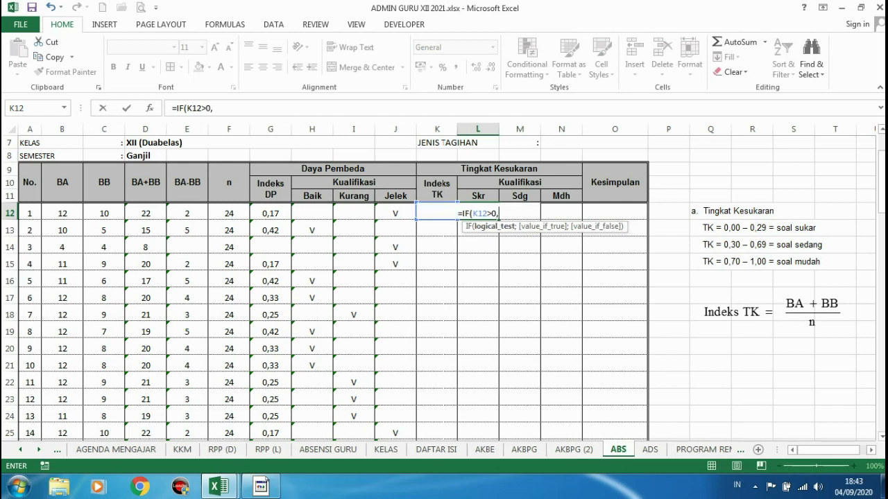
text(69)
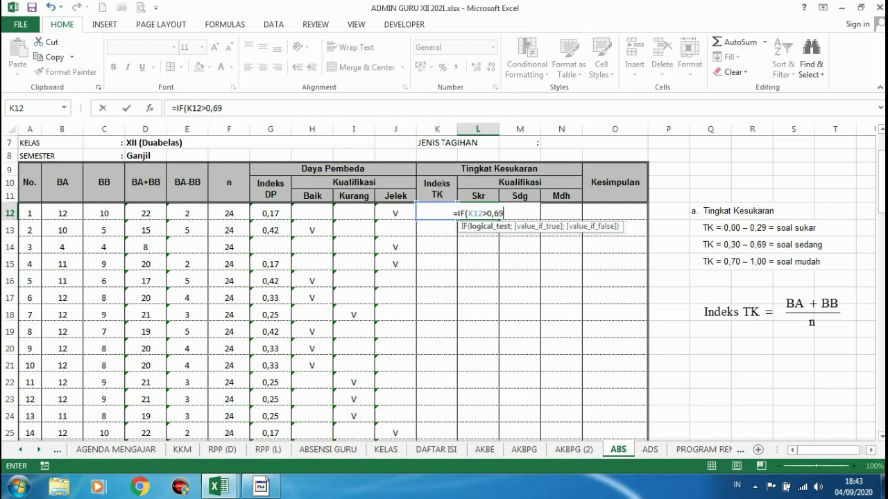
text(;)
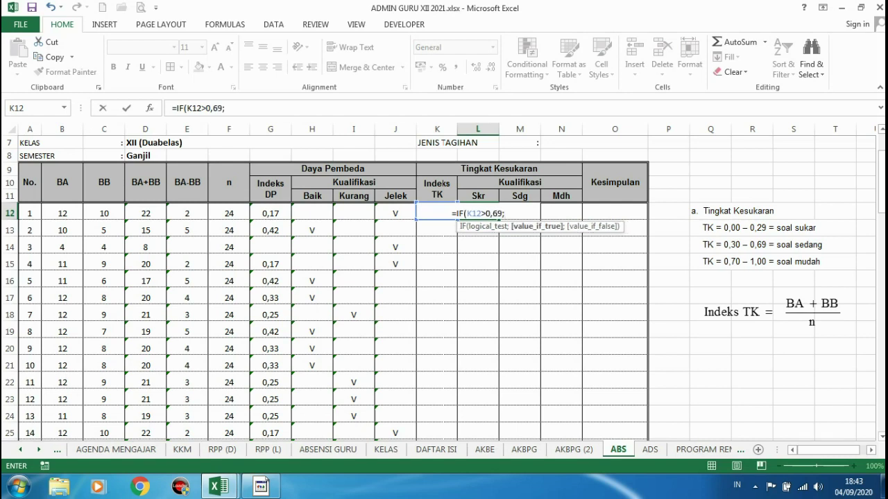
text("V")
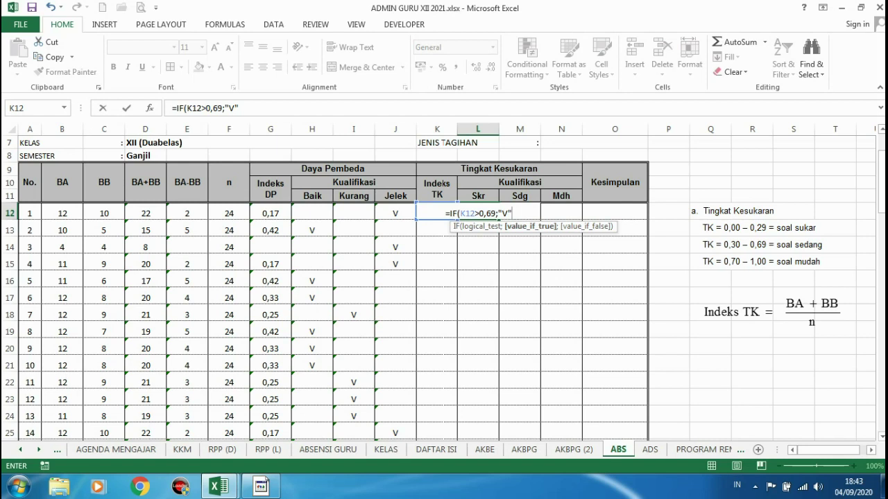
text(;IF)
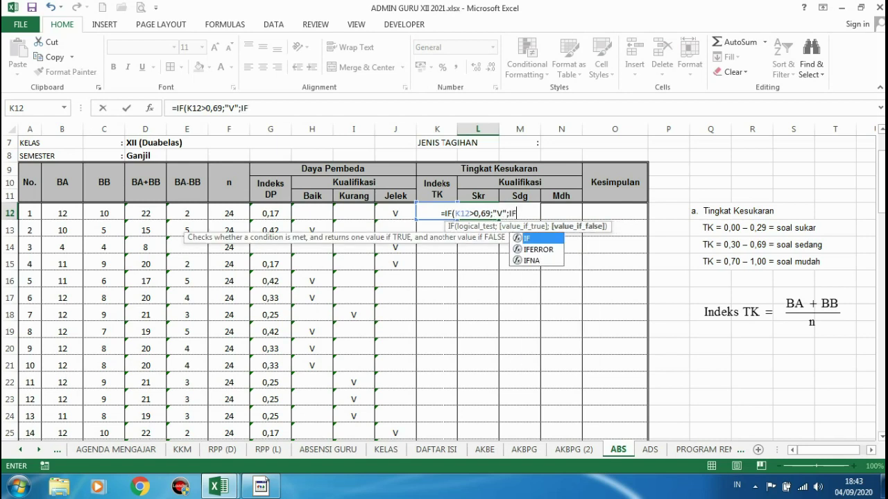
text(()
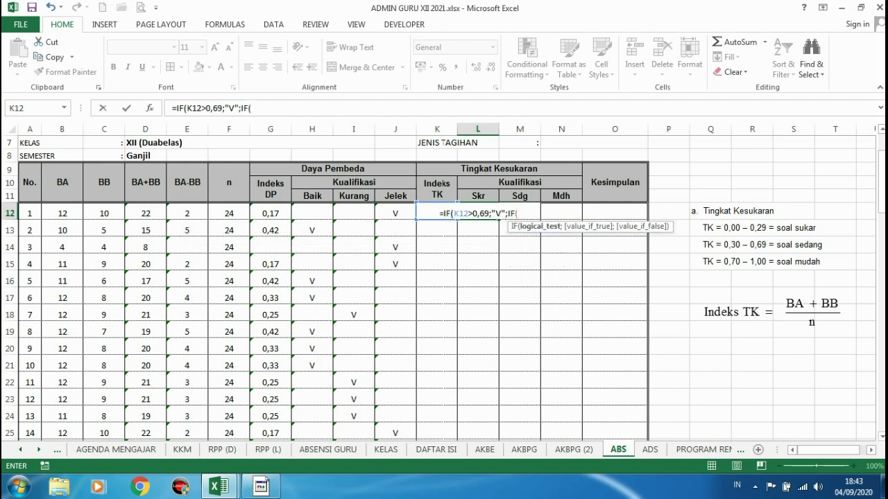
text(K12)
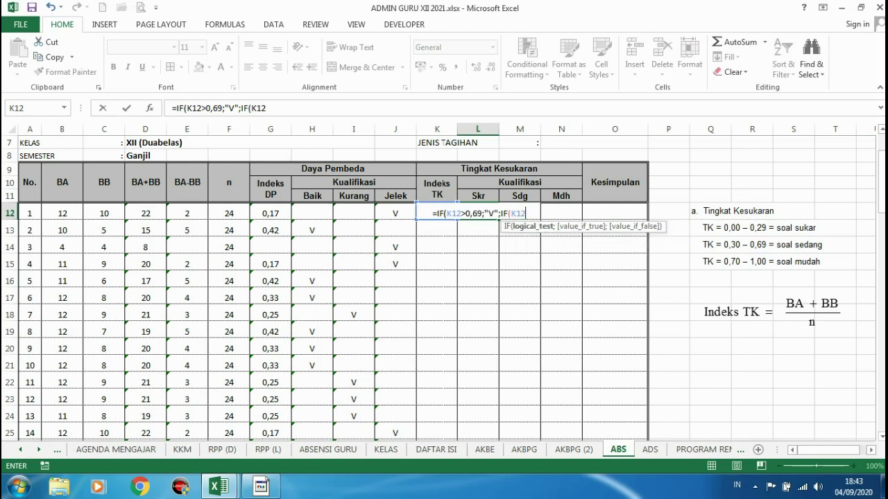
text(>)
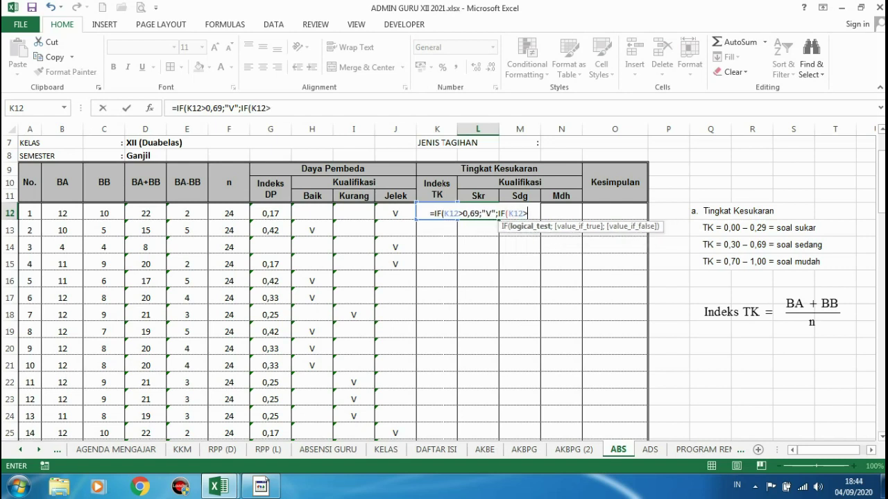
text(0,)
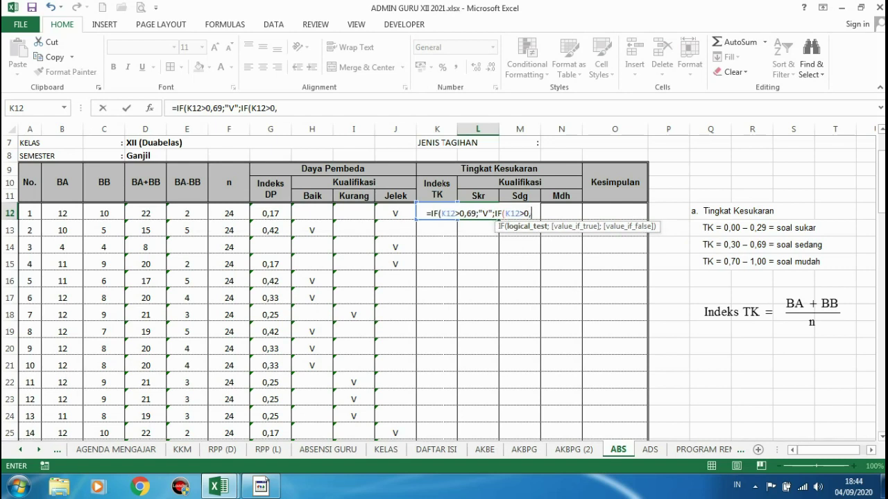
text(29)
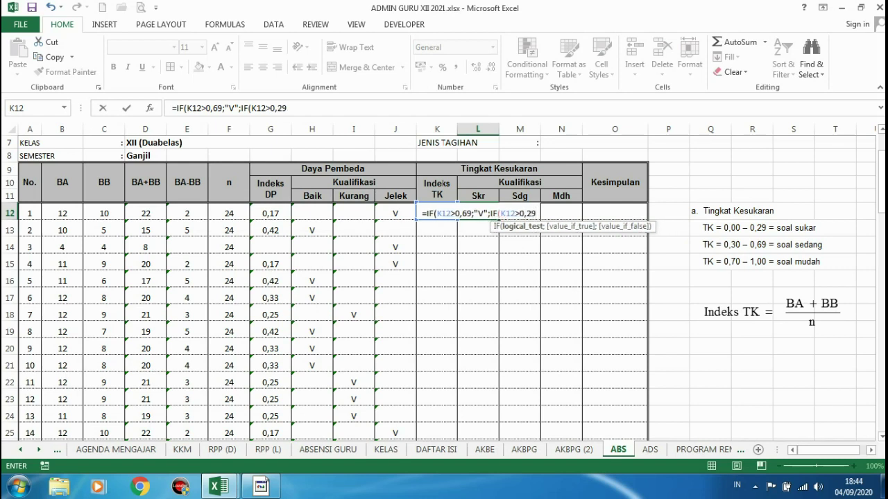
text(;"")
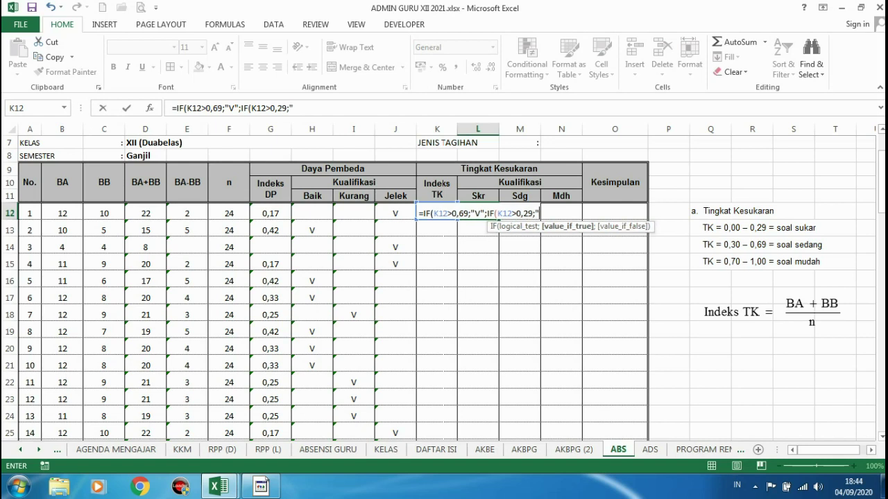
text(;""))
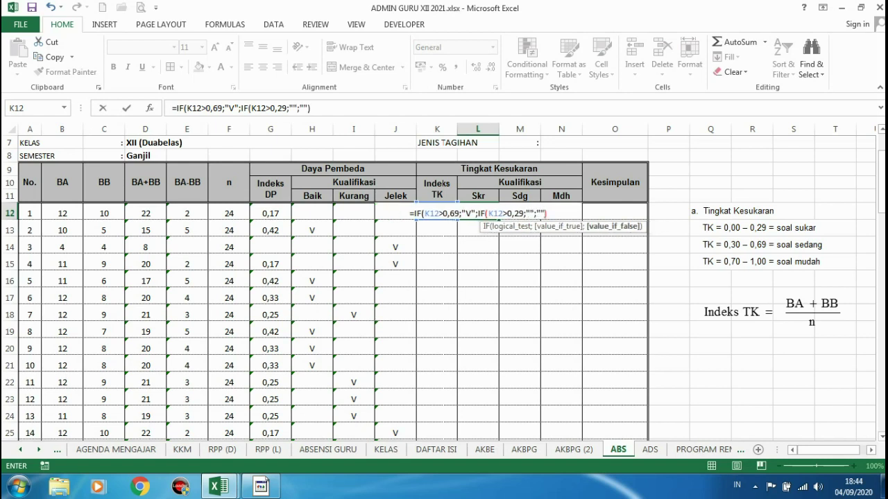
text())
key(Return)
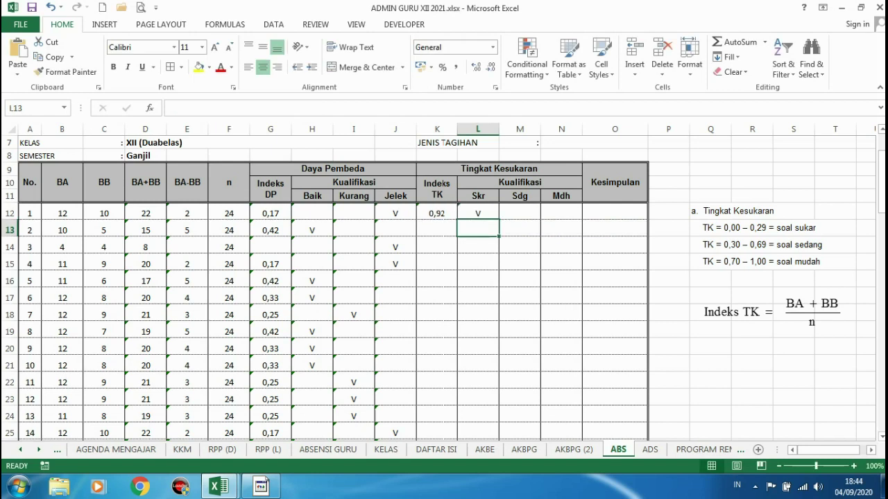
Correct the Skr formula in L12 to =IF(K12>0,69;"";IF(K12>0,29;"";"V")).
click(478, 213)
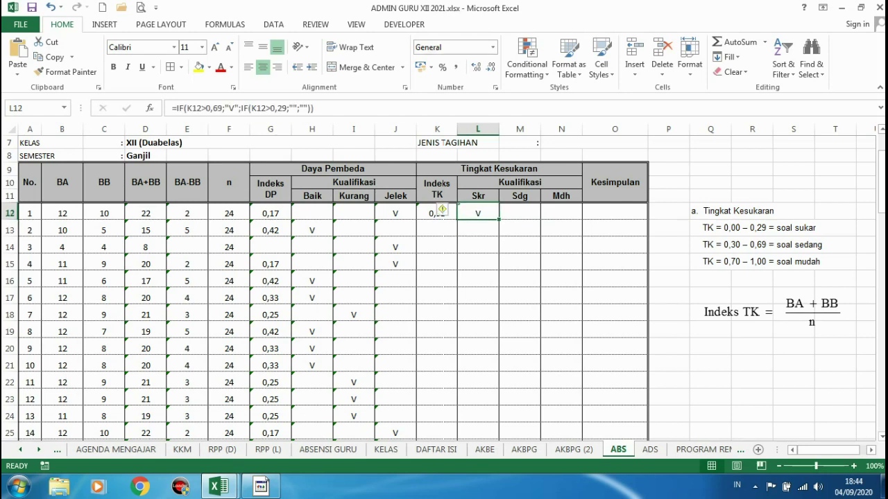
click(234, 109)
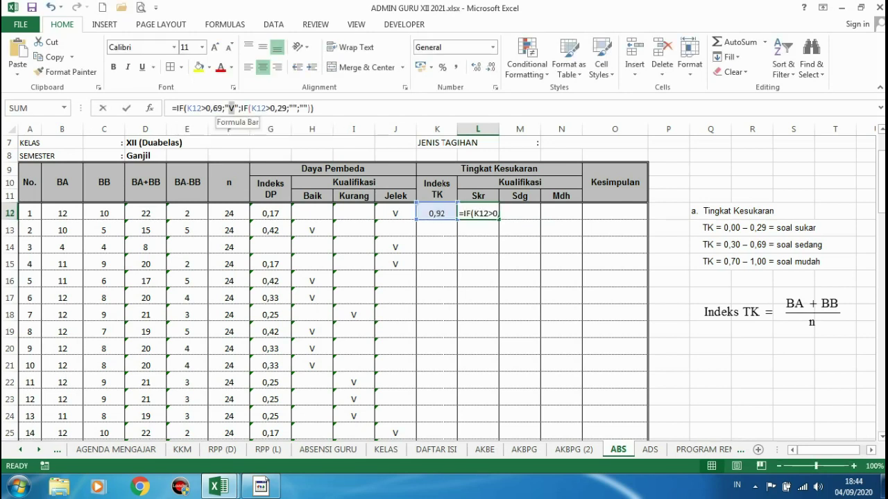
key(BackSpace)
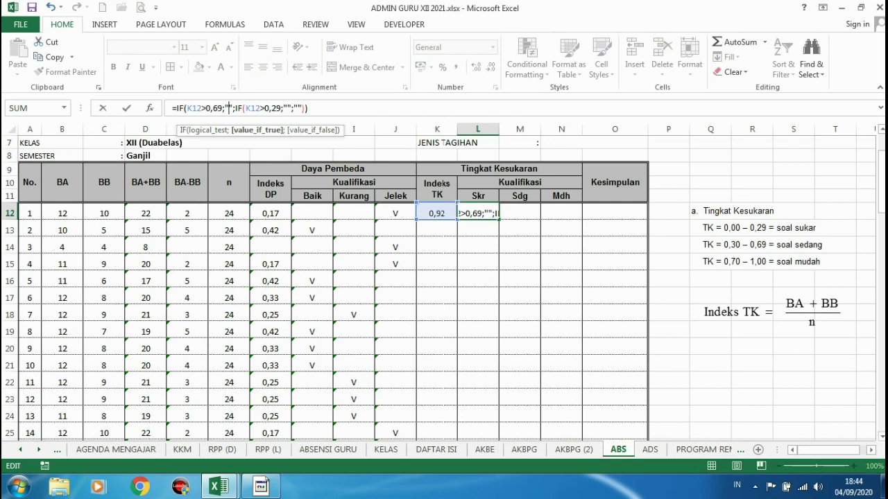
click(298, 109)
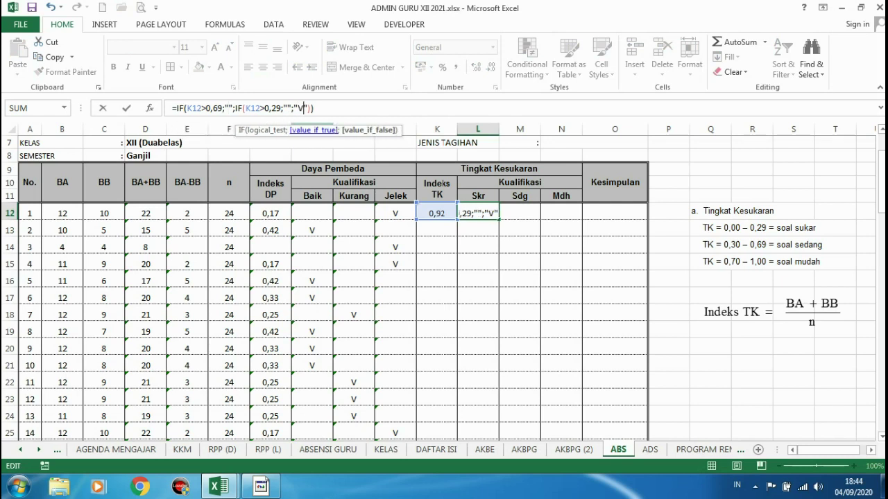
key(Return)
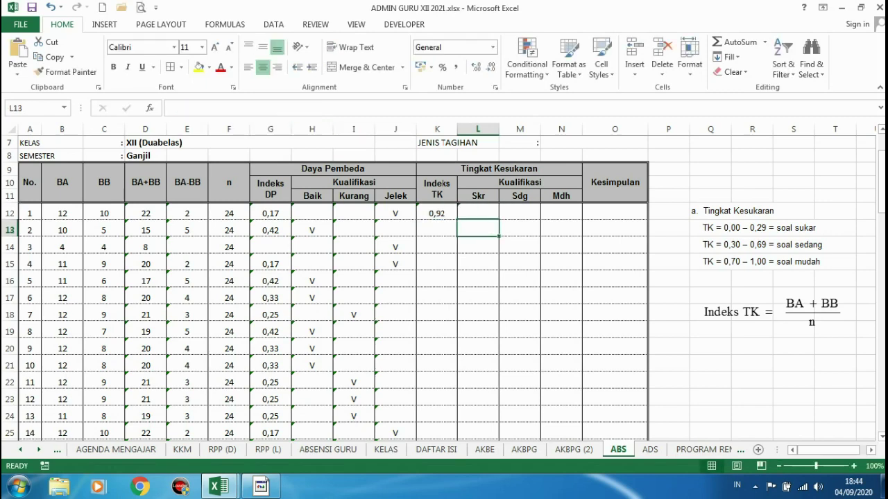
Copy the complete formula text from L12 and paste it into M12, under Sdg, keeping the K12 references.
key(Up)
drag(314, 108, 211, 108)
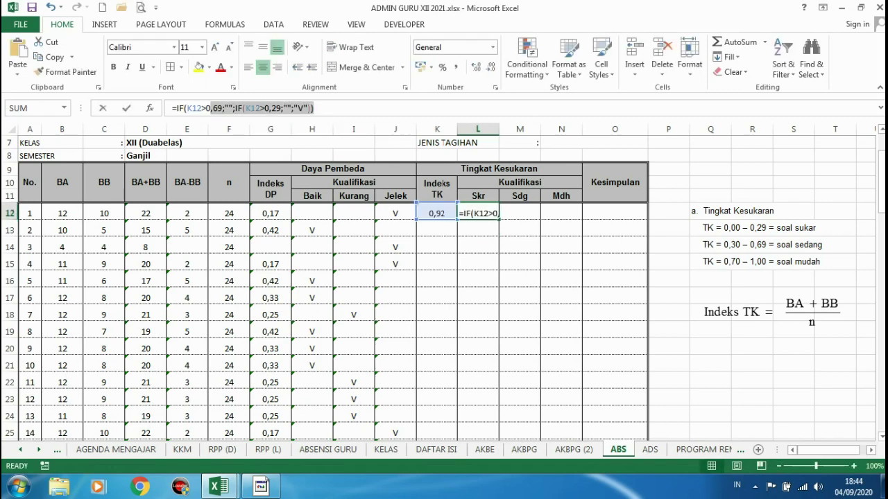
click(315, 108)
drag(315, 108, 172, 108)
key(ctrl+c)
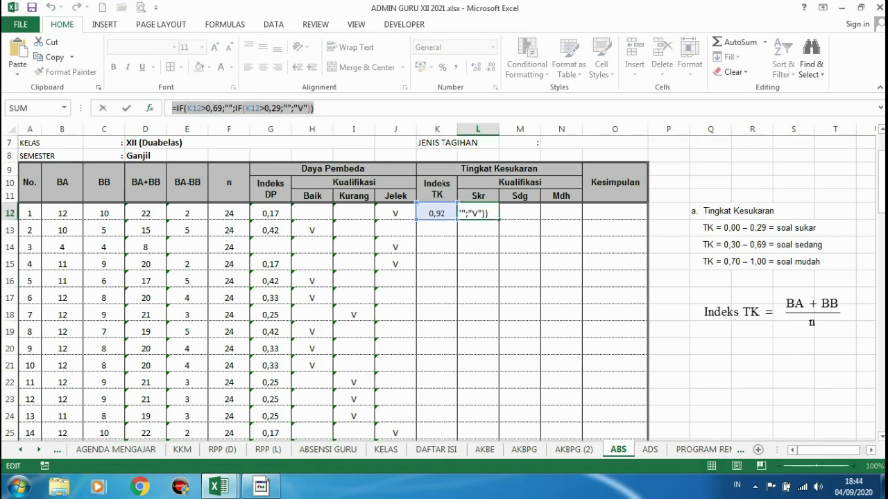
key(Escape)
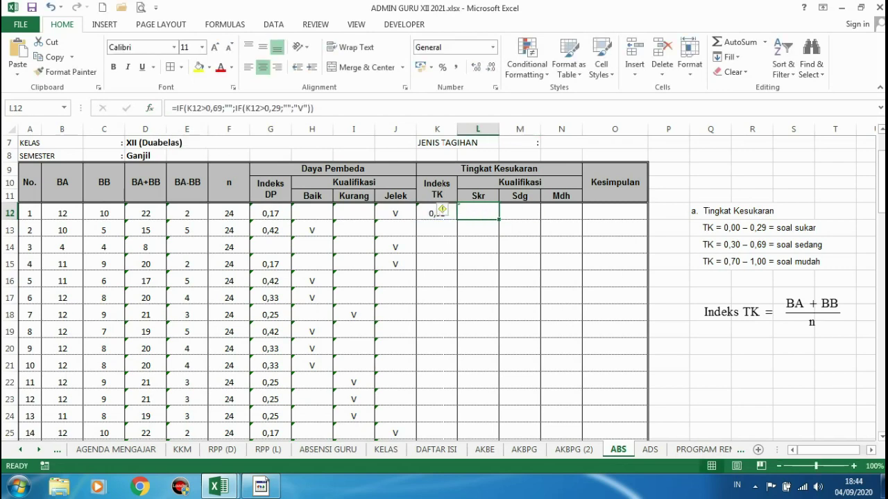
double_click(519, 212)
key(ctrl+v)
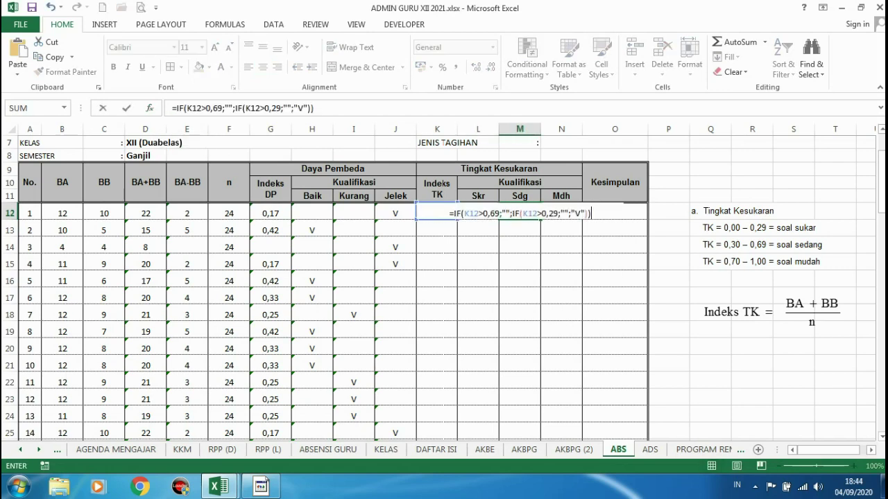
Change the pasted formula in M12 to =IF(K12>0,69;"";IF(K12>0,29;"V";"")).
click(301, 108)
double_click(301, 108)
key(BackSpace)
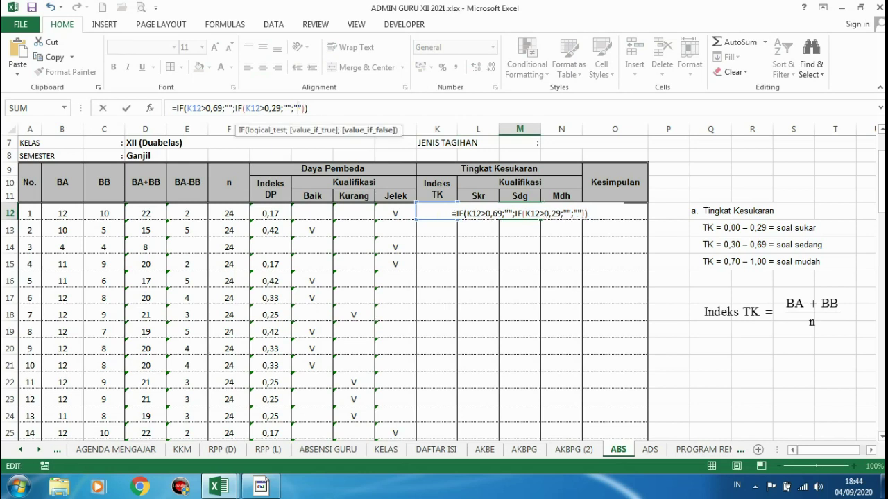
click(287, 109)
text(V)
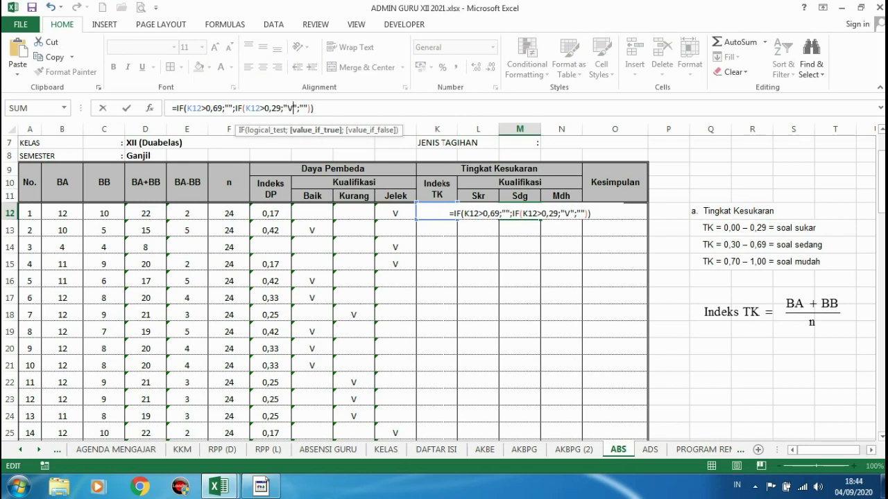
key(Return)
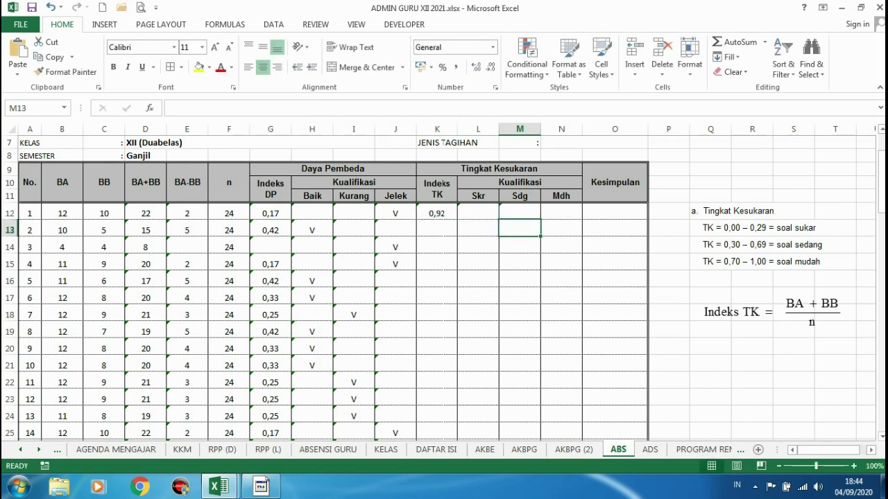
Paste the copied Skr formula into N12, under Mdh, and change it to =IF(K12>0,69;"V";IF(K12>0,29;"";"")).
click(561, 212)
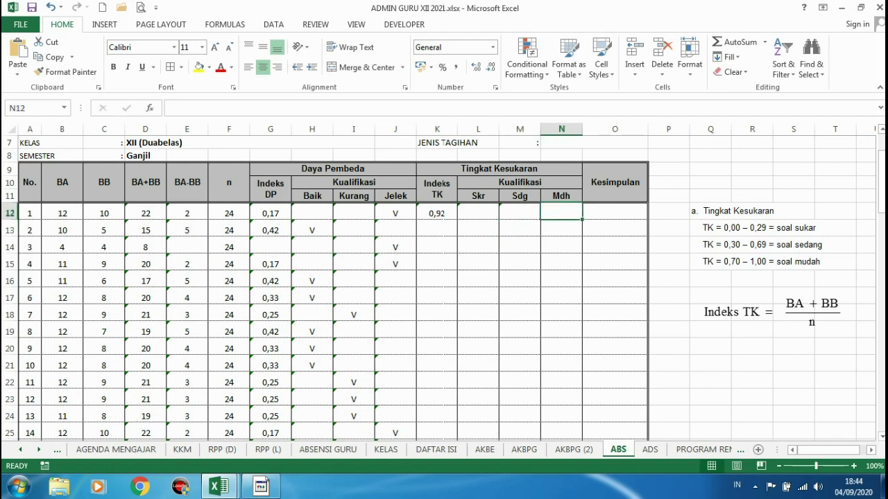
key(ctrl+v)
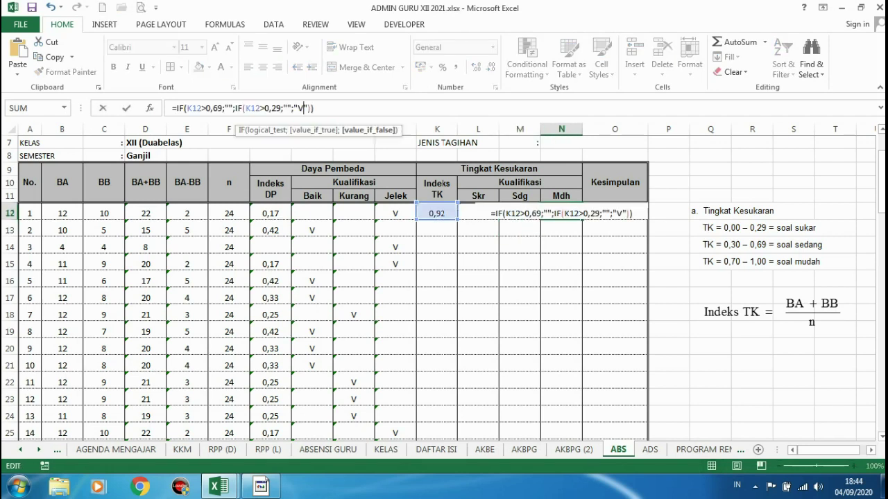
key(BackSpace)
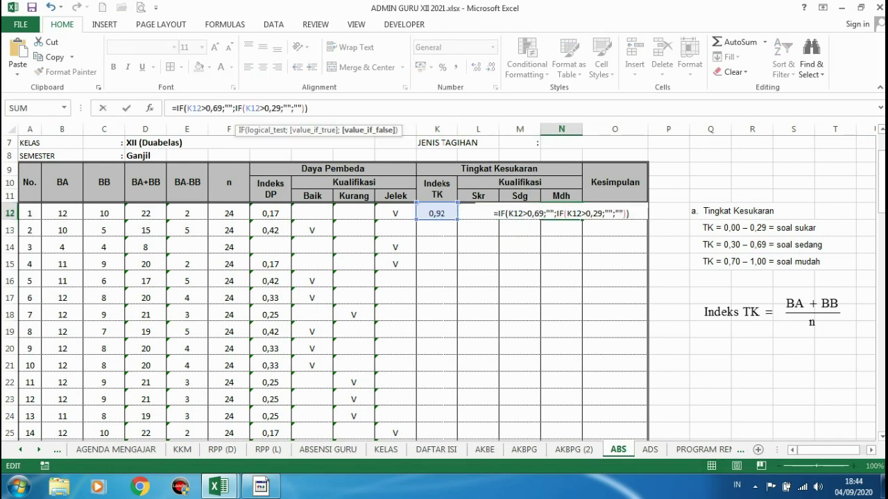
click(229, 108)
text(V)
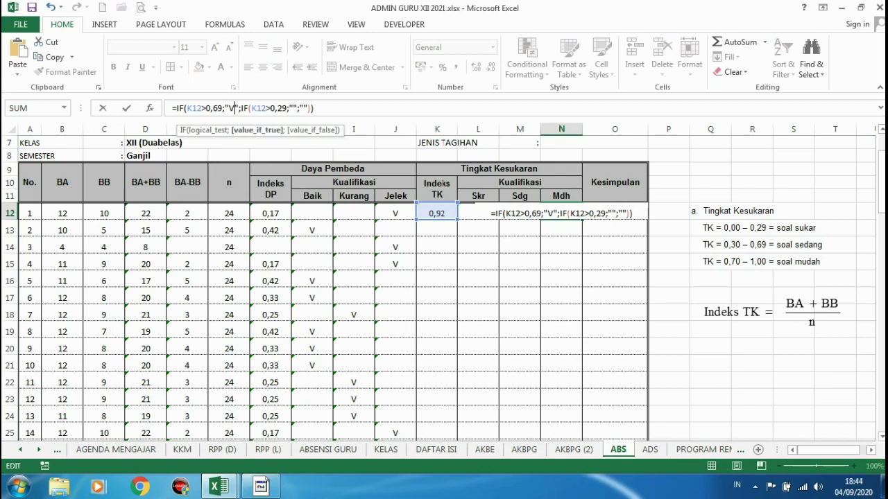
key(Return)
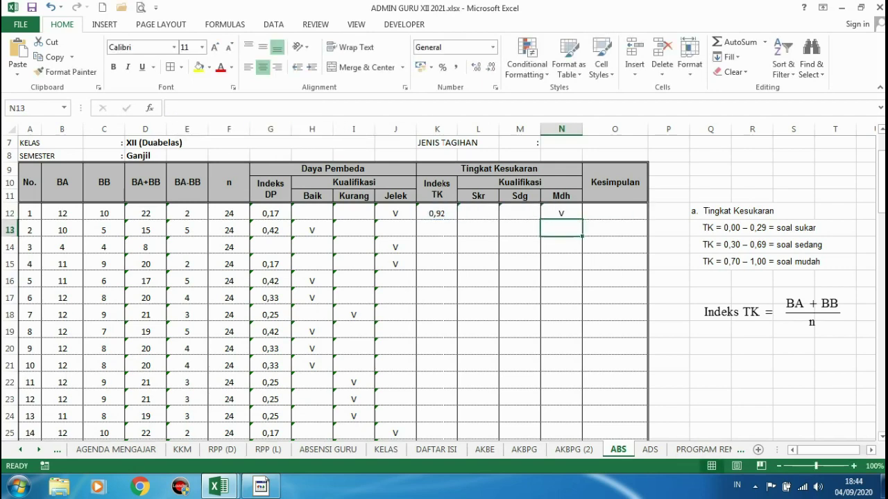
Fill K12:N12 down to row 36 and give the filled range dotted inner horizontal lines and a double bottom border.
drag(437, 213, 561, 213)
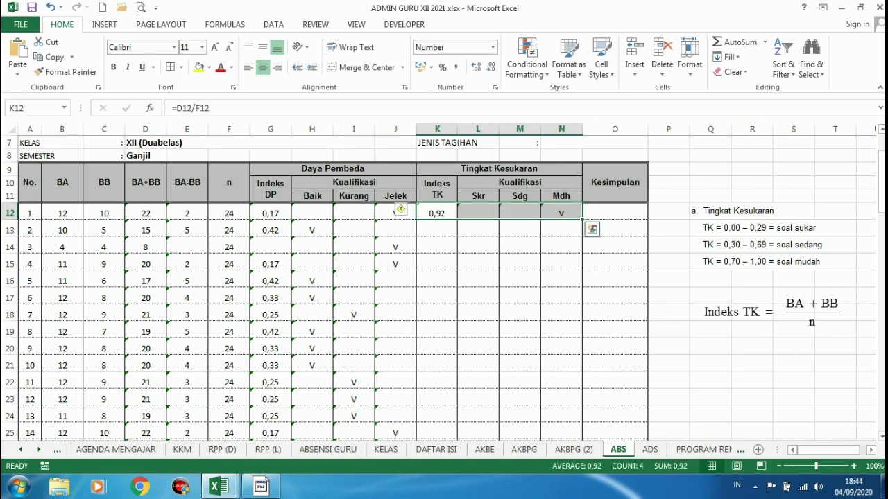
double_click(581, 219)
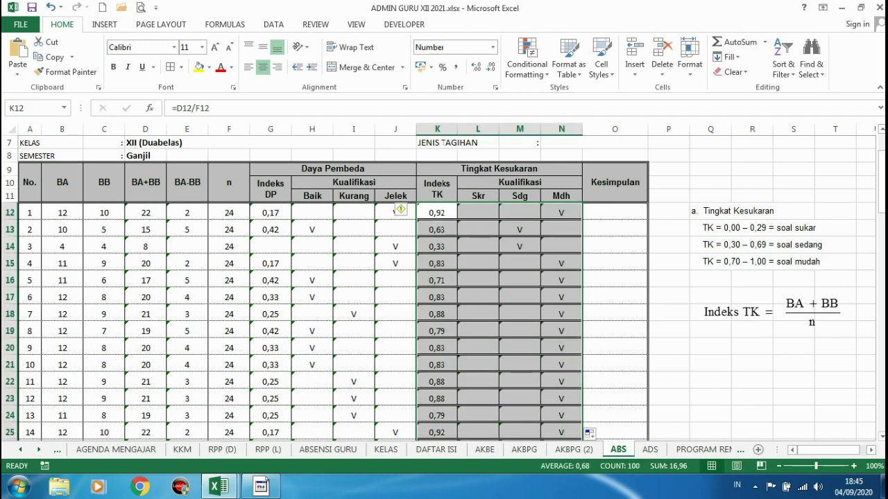
key(ctrl+1)
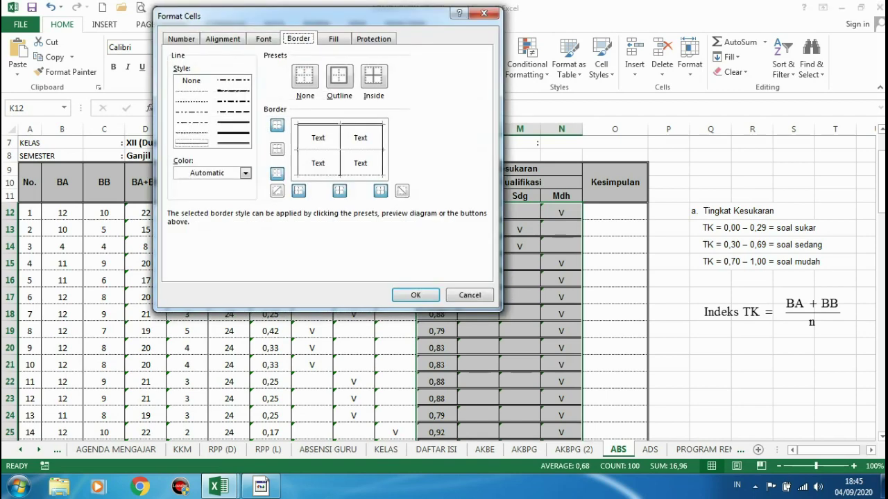
click(192, 91)
click(278, 149)
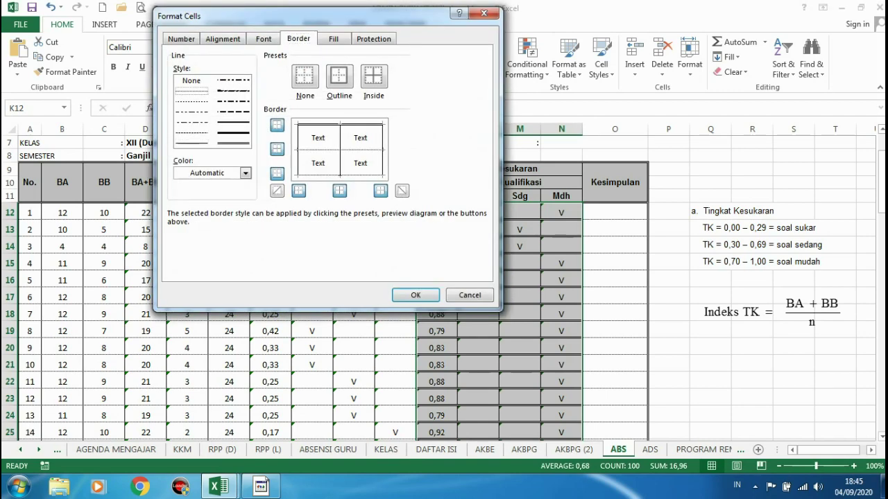
click(233, 143)
click(191, 91)
click(233, 143)
click(278, 173)
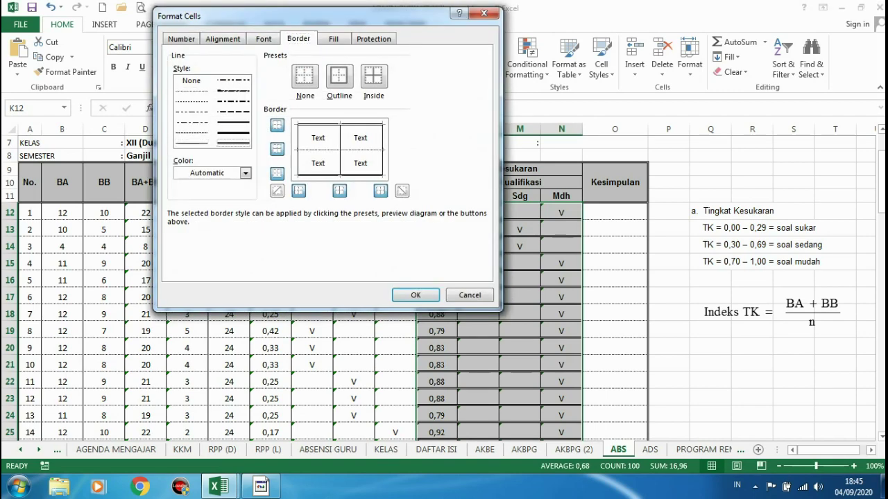
key(Return)
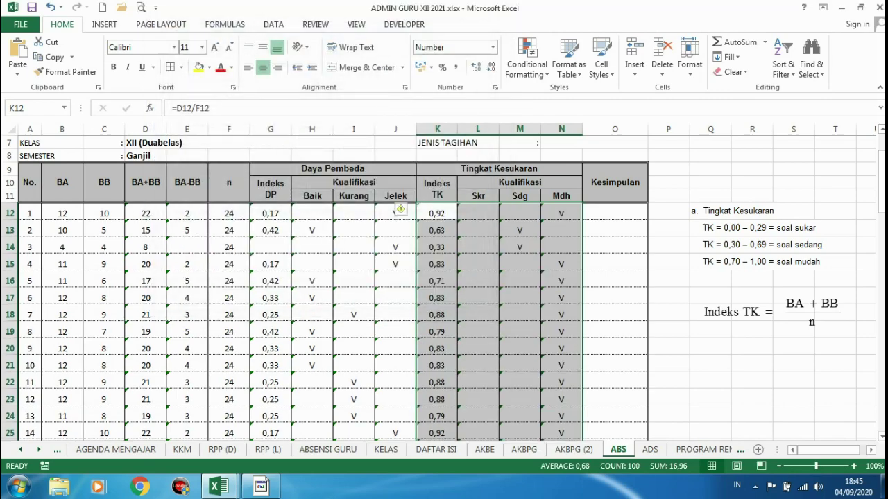
Review the filled Tingkat Kesukaran index and qualification marks down to question 25.
scroll(400, 210, down, 6)
scroll(400, 209, up, 6)
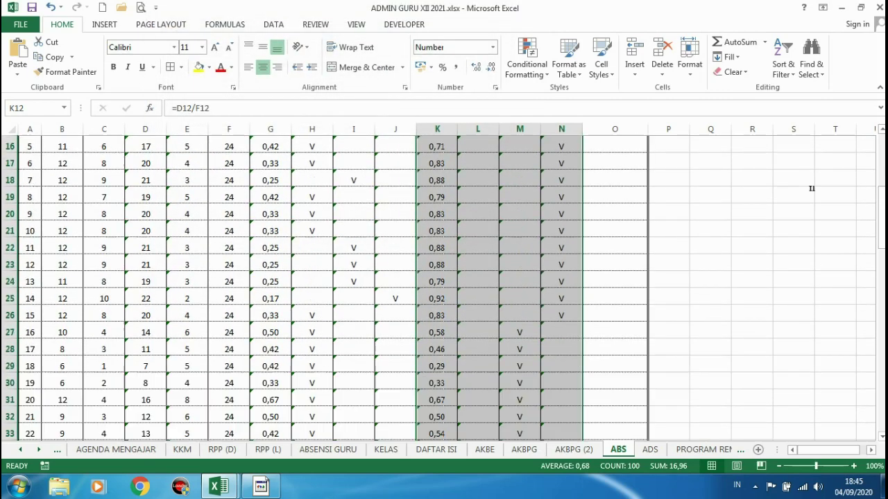
scroll(400, 210, down, 4)
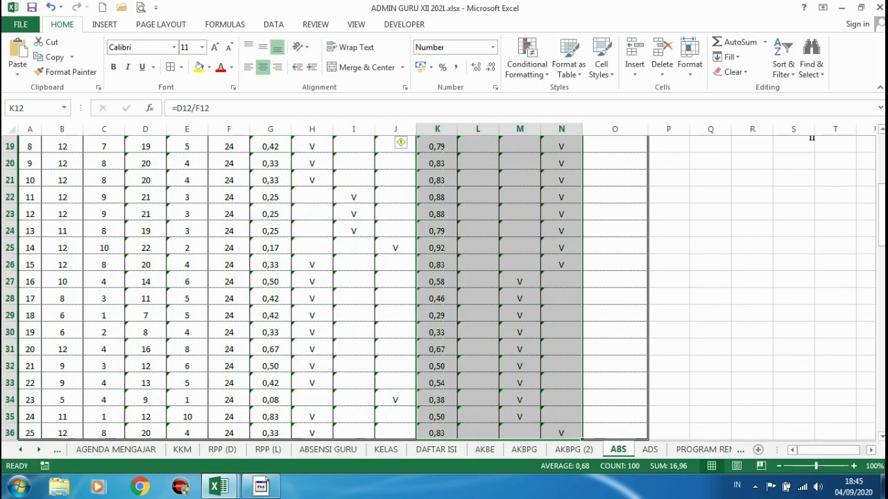
scroll(400, 209, up, 5)
scroll(400, 209, down, 6)
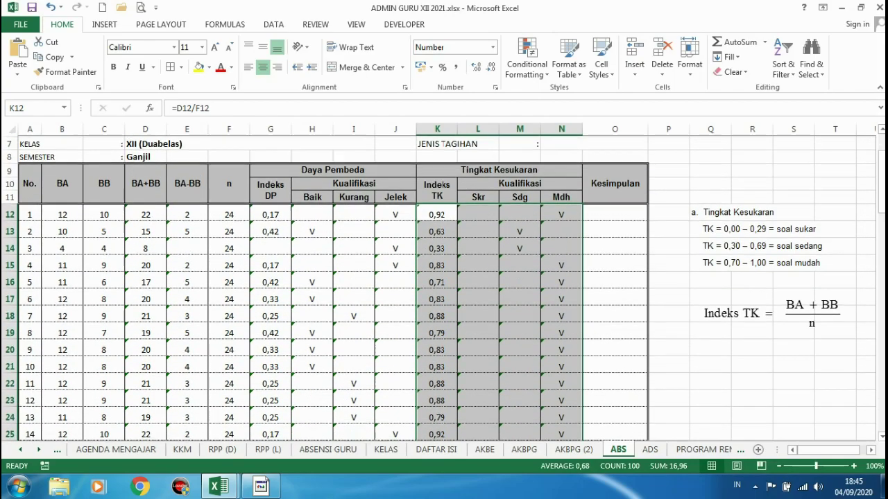
click(561, 382)
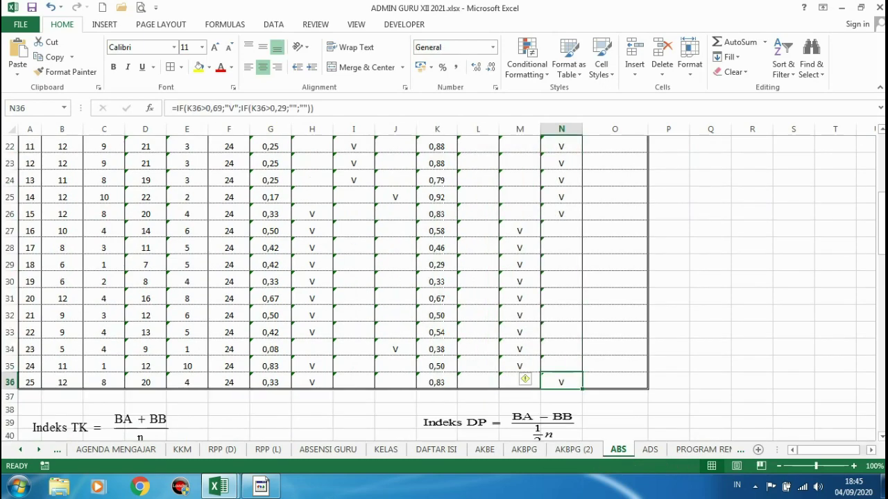
scroll(561, 383, up, 6)
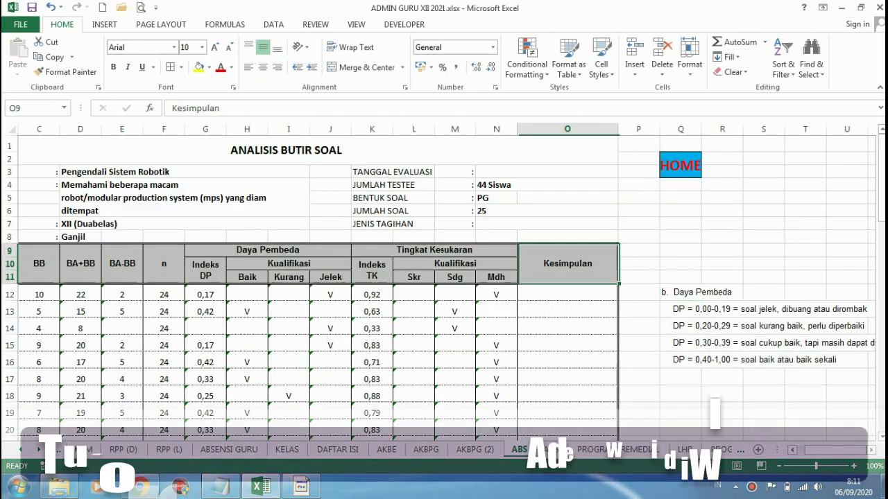
Begin the Kesimpulan formula for question 1 in O12 with =IF(H12="V";"SOAL BAIK"; as its first condition.
click(568, 293)
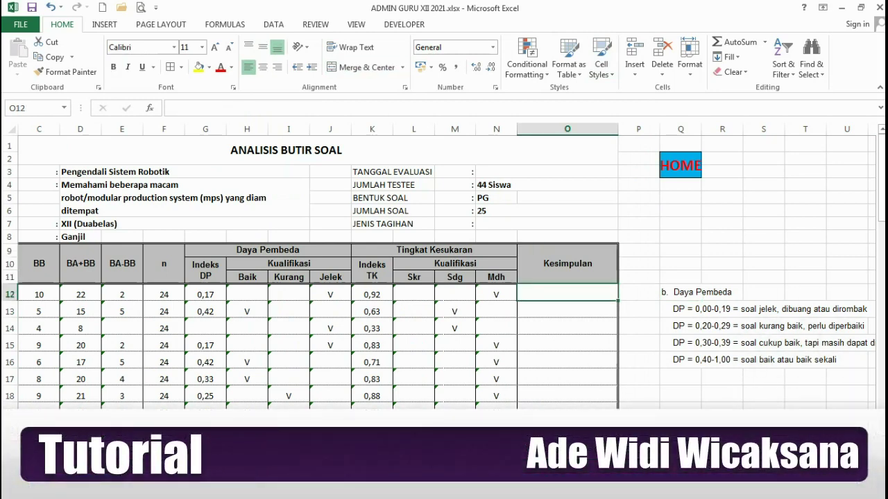
text(=IF()
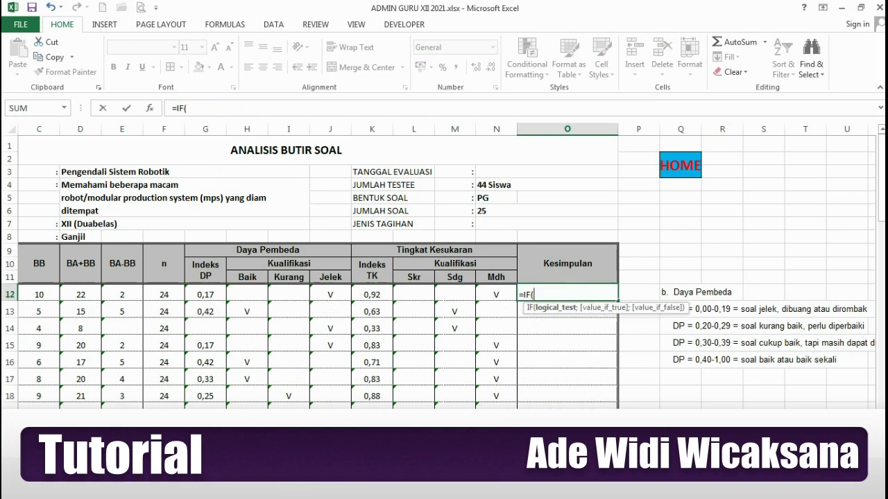
click(247, 294)
text(=)
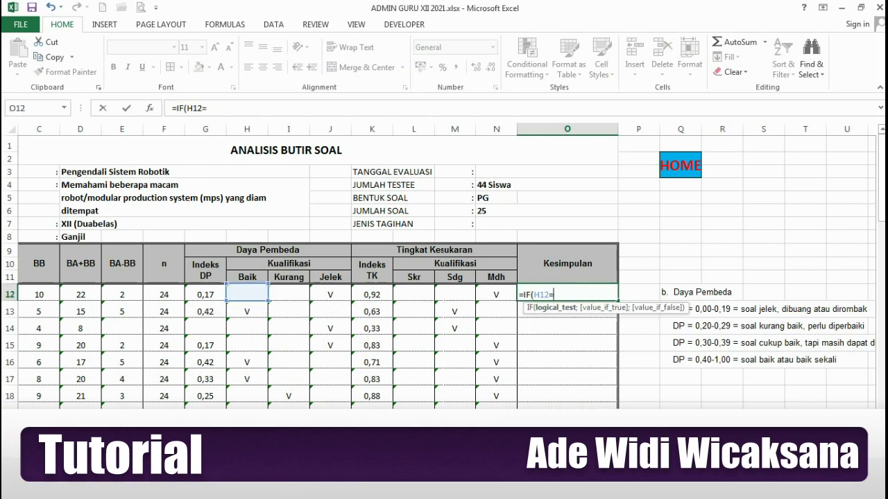
text("V")
text(;)
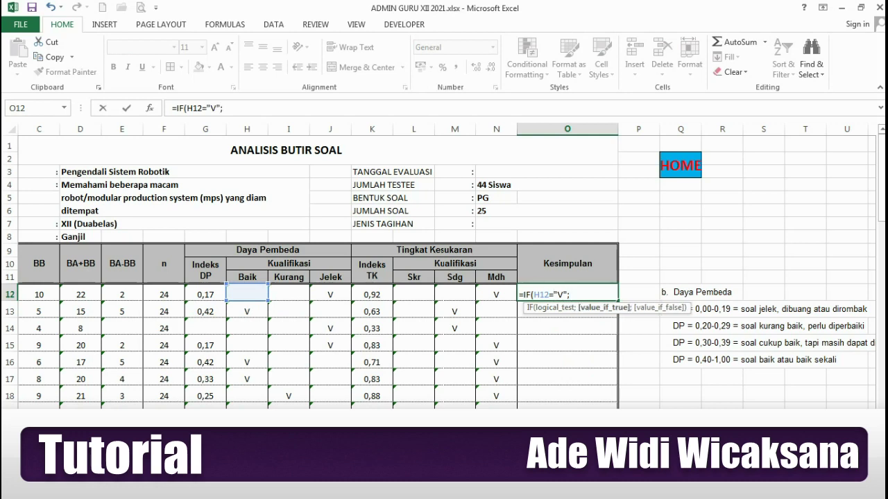
text("SOAL BAIK)
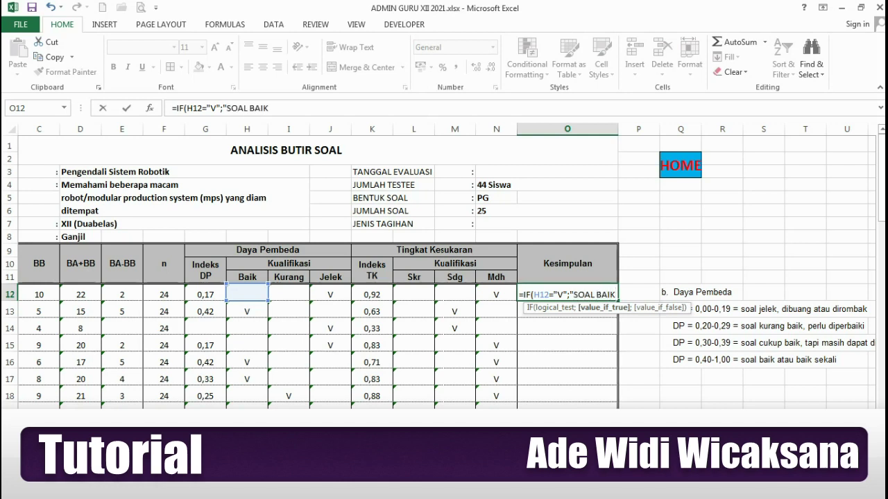
text(";)
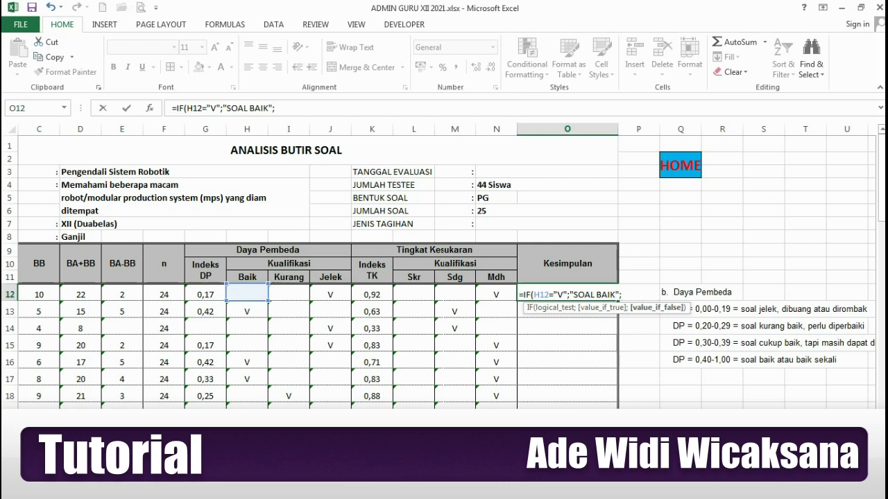
Complete the O12 formula with the nested condition IF(I12="V";"SOAL DIPERBAIKI";"SOAL DIBUANG")).
text(IF)
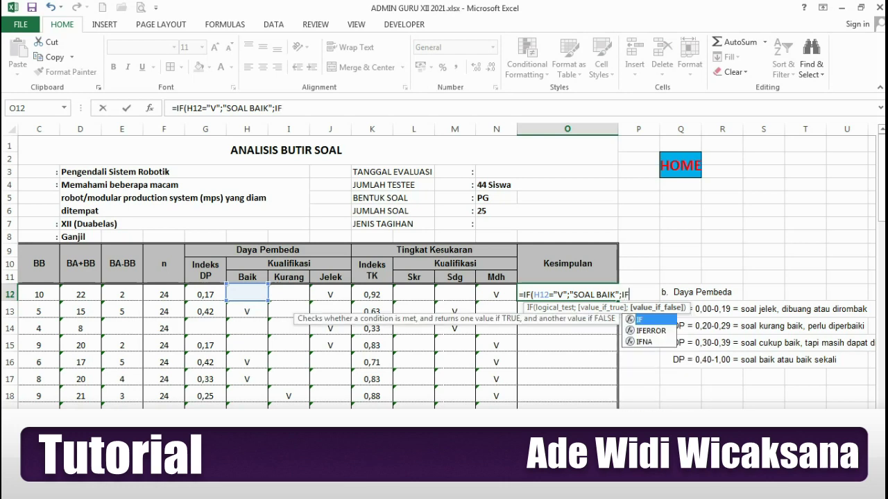
text(()
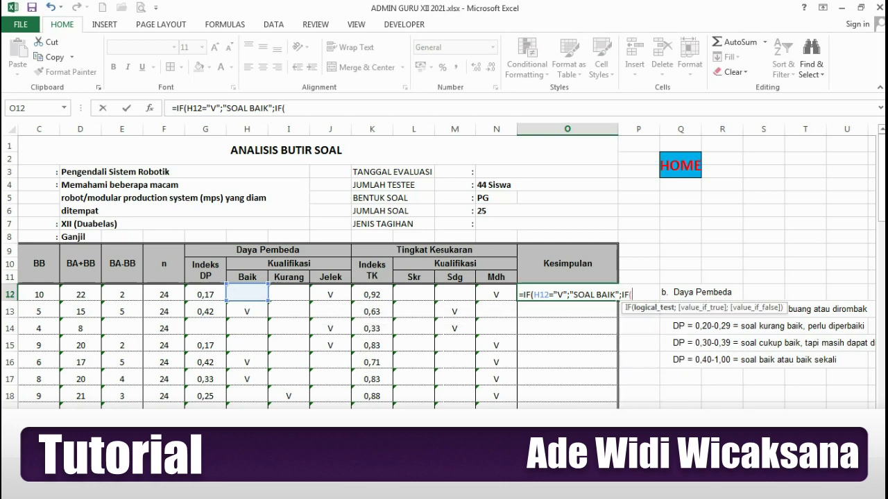
click(288, 294)
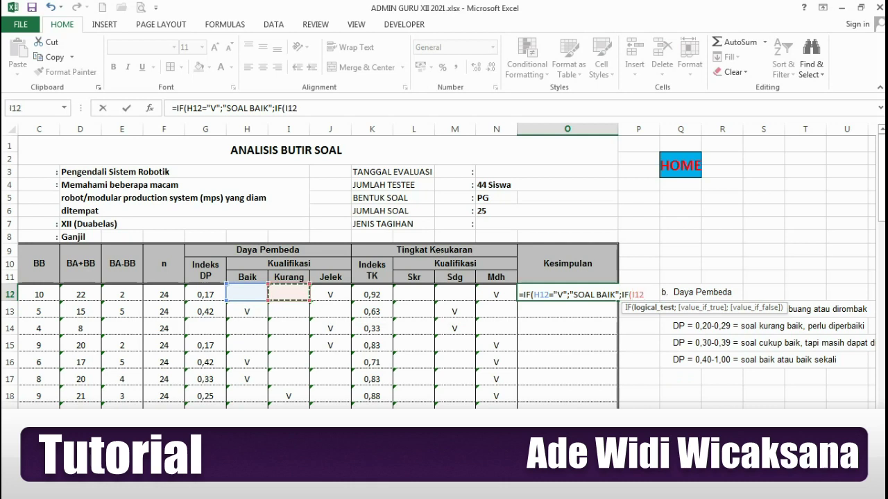
text(="V")
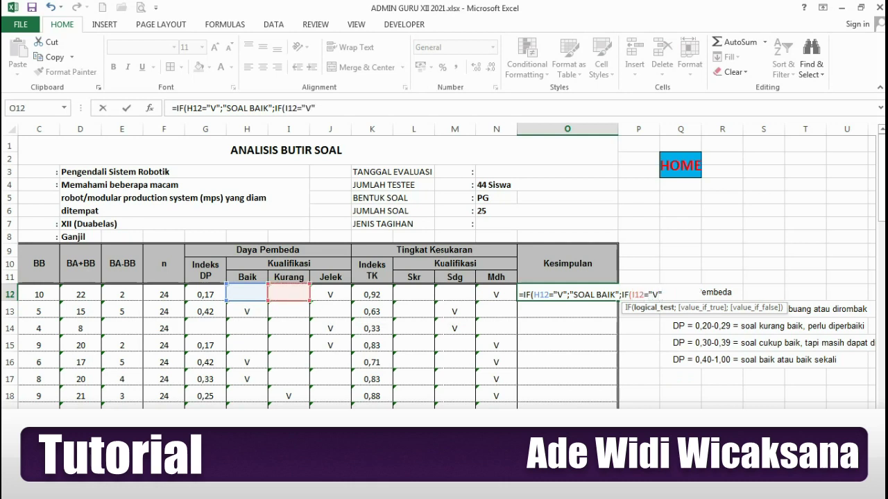
text(;")
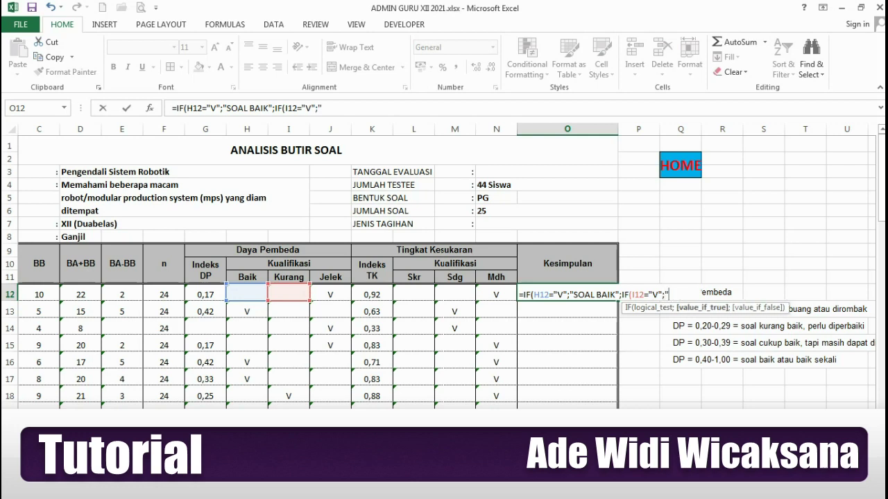
text(SOAL DIPERBAIKI)
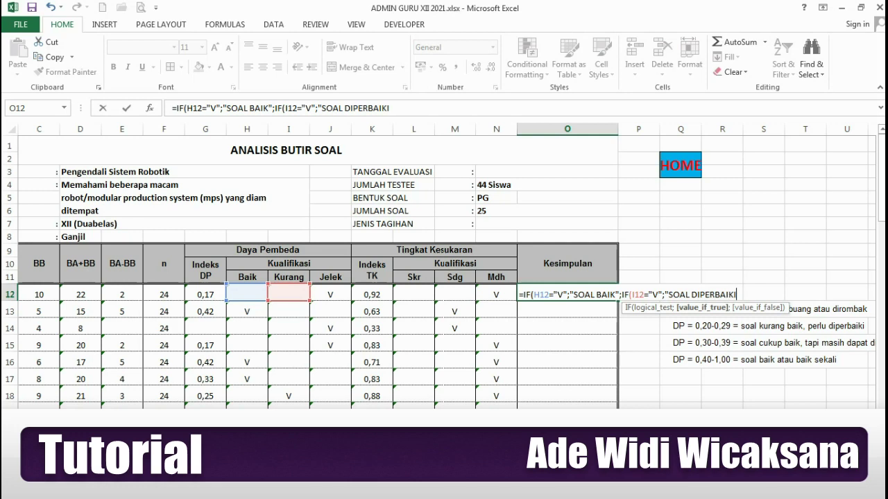
text(";)
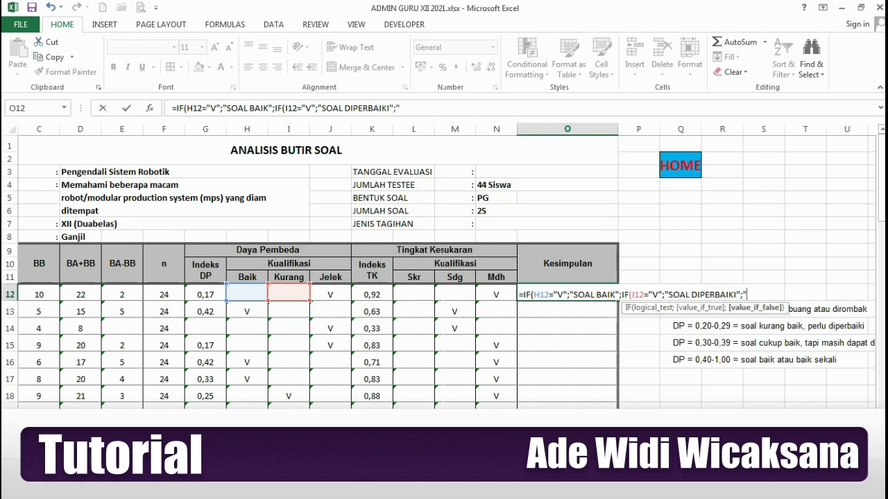
text("SOAL DIBUANG)
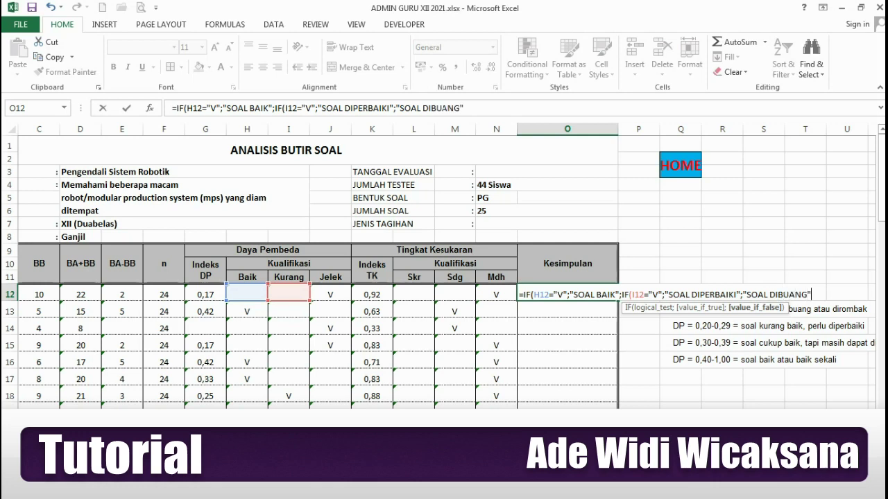
text("))
key(Return)
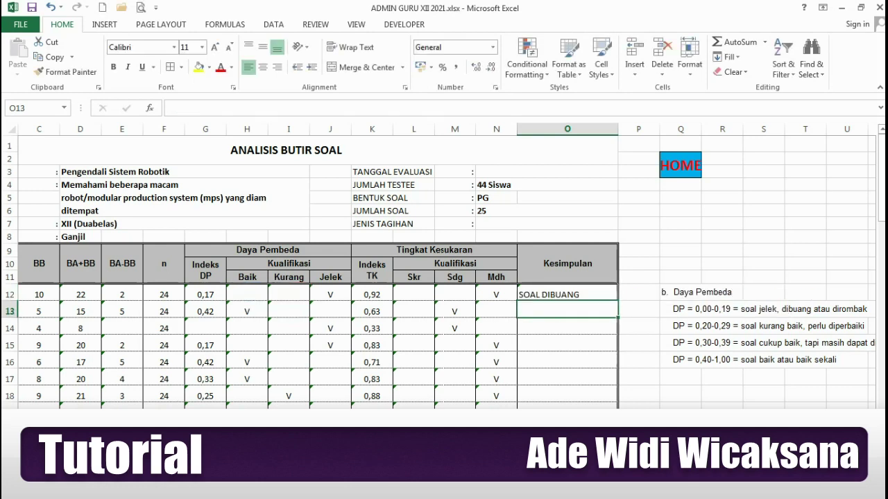
Compare O12 with the Jelek mark of question 1, and fill the Kesimpulan formula down to row 36.
click(567, 294)
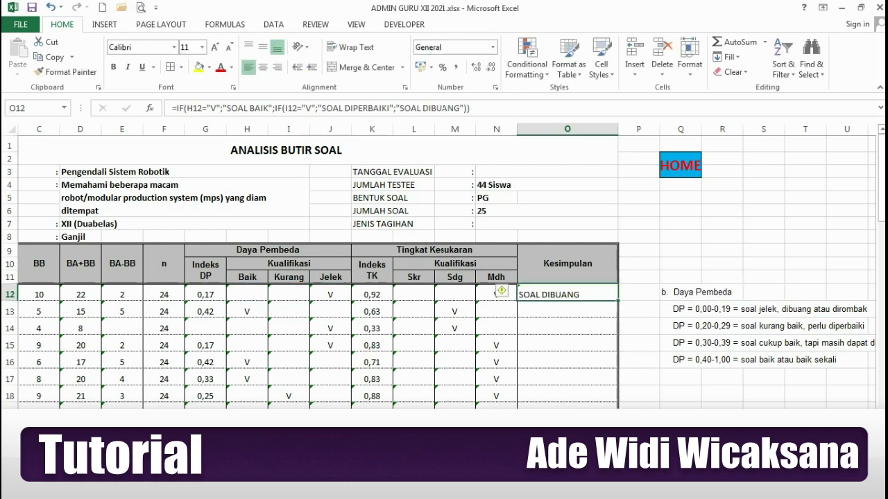
click(330, 294)
click(567, 294)
double_click(618, 301)
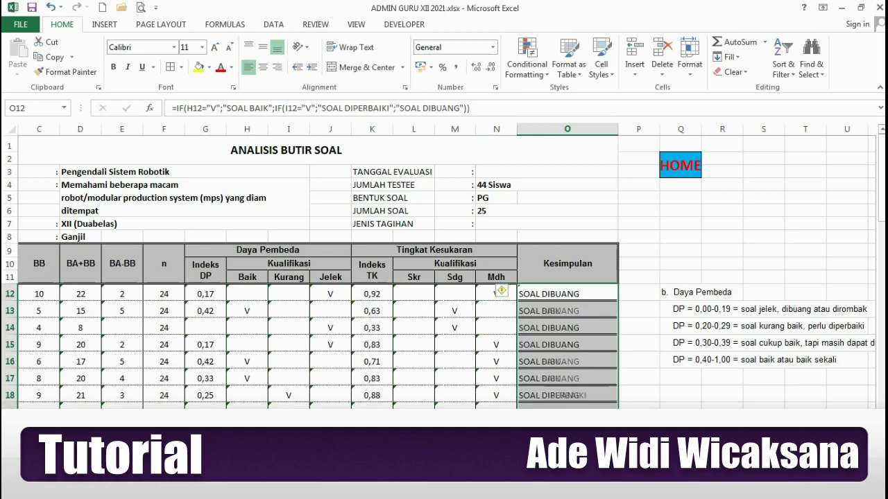
Apply dotted inner horizontal lines and a double bottom border to the filled Kesimpulan cells.
click(171, 67)
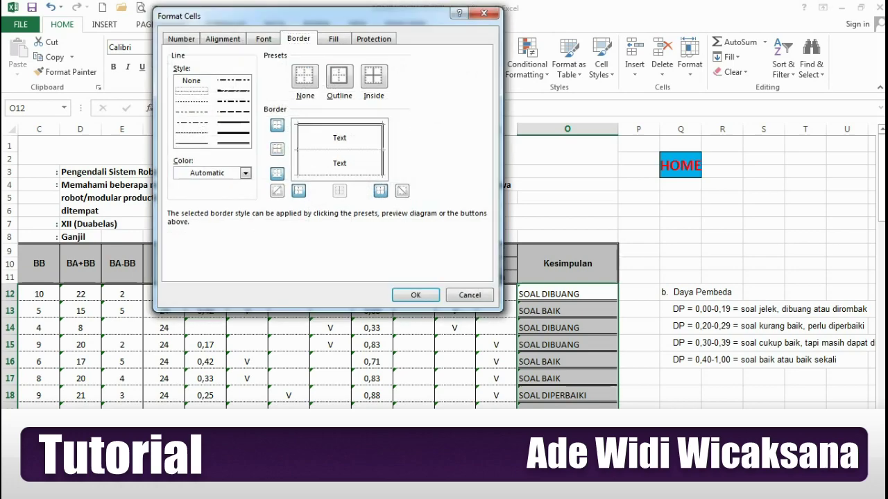
click(278, 149)
click(233, 143)
click(277, 173)
key(Return)
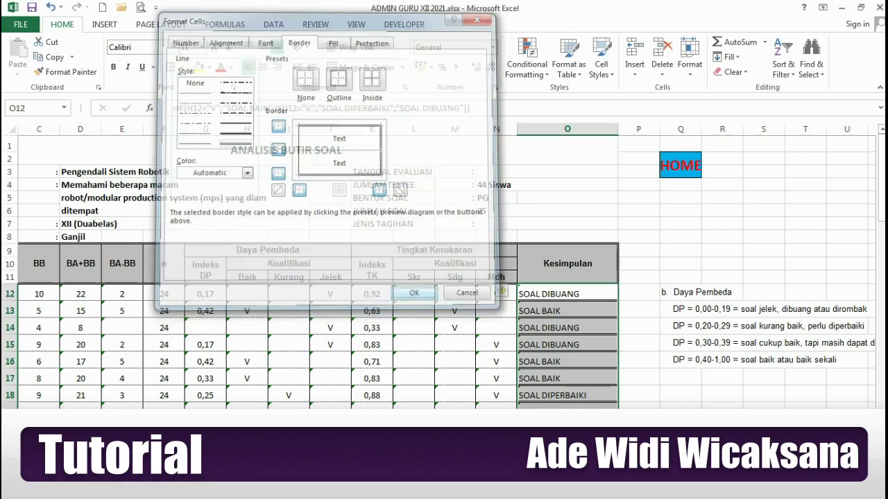
Review the Kesimpulan column down to question 25, comparing question 23's Jelek mark with its conclusion in O34.
scroll(444, 270, down, 1)
scroll(500, 208, down, 3)
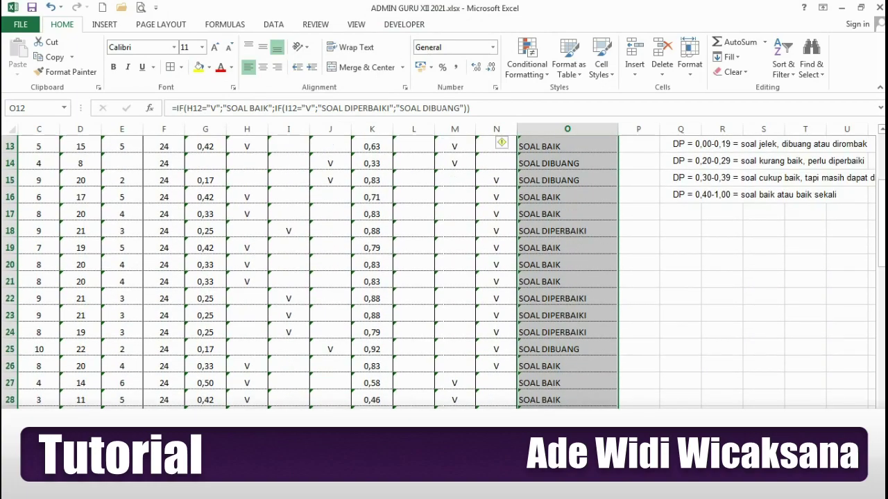
scroll(499, 145, down, 1)
scroll(500, 146, down, 2)
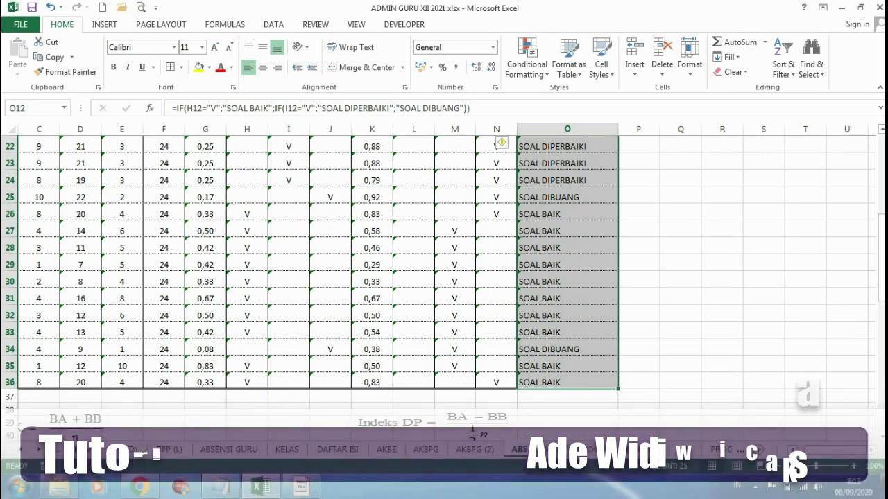
click(330, 349)
click(567, 348)
scroll(567, 349, up, 6)
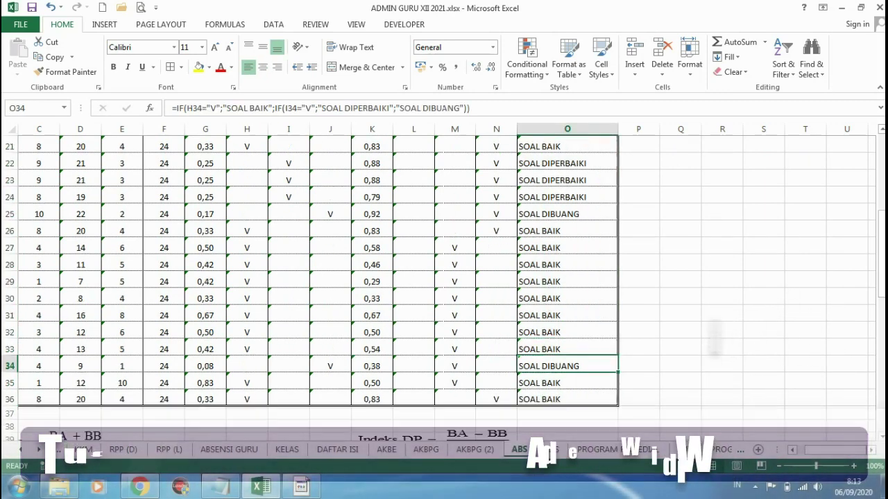